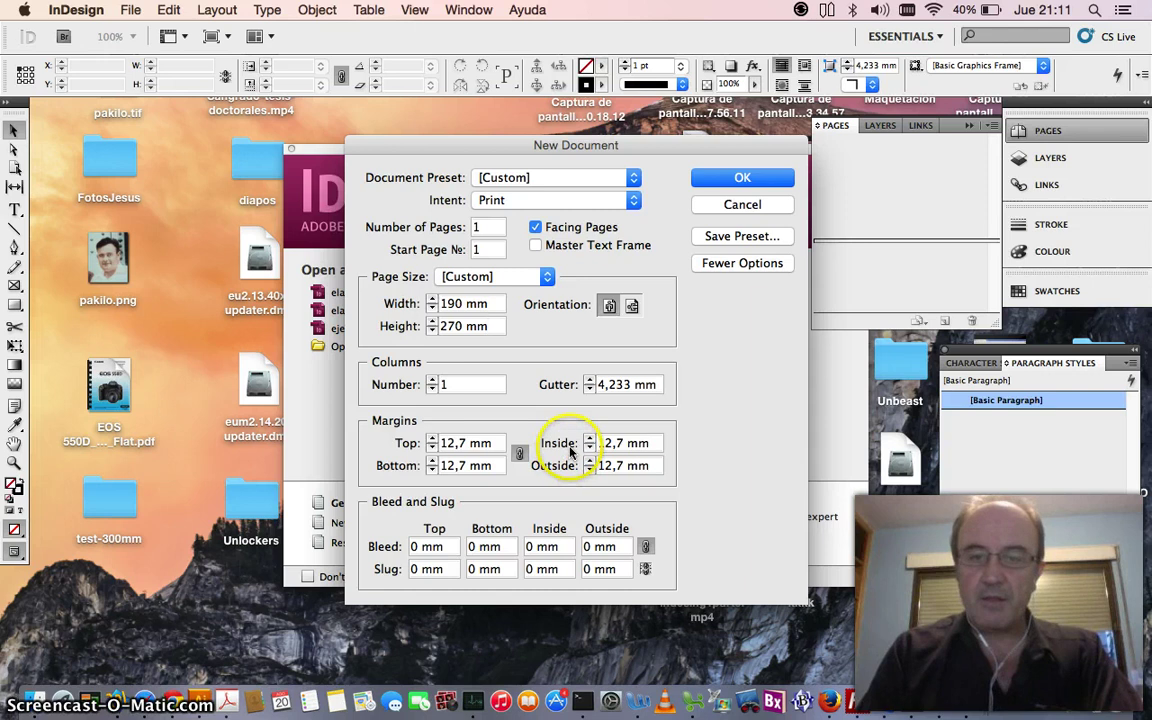
# Set the facing-pages document's top, bottom and inside margins to 30 mm and outside margin to 20 mm, and create it.
pyautogui.click(535, 227)
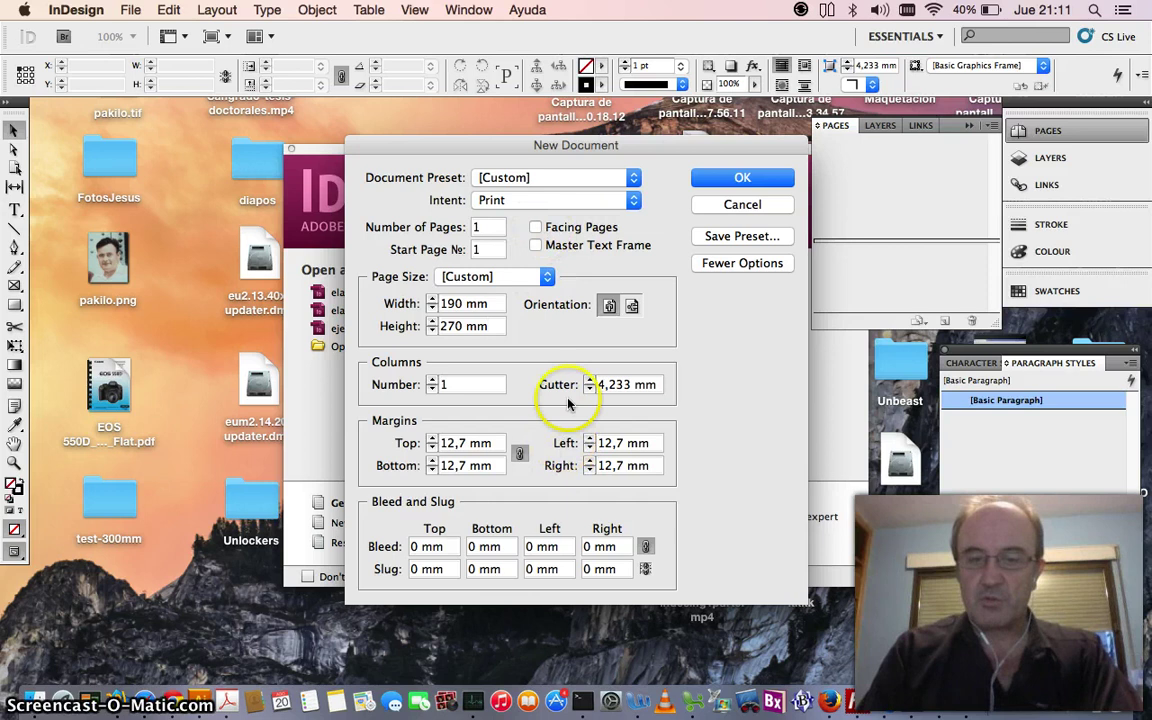
pyautogui.click(535, 227)
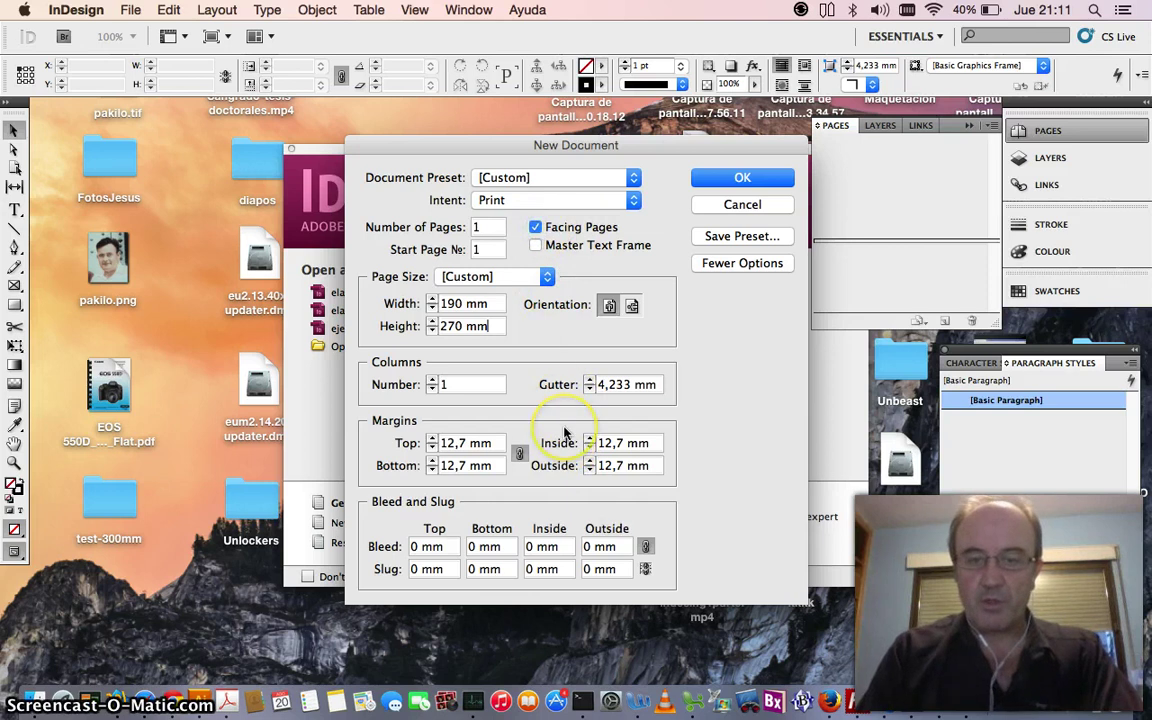
pyautogui.click(490, 449)
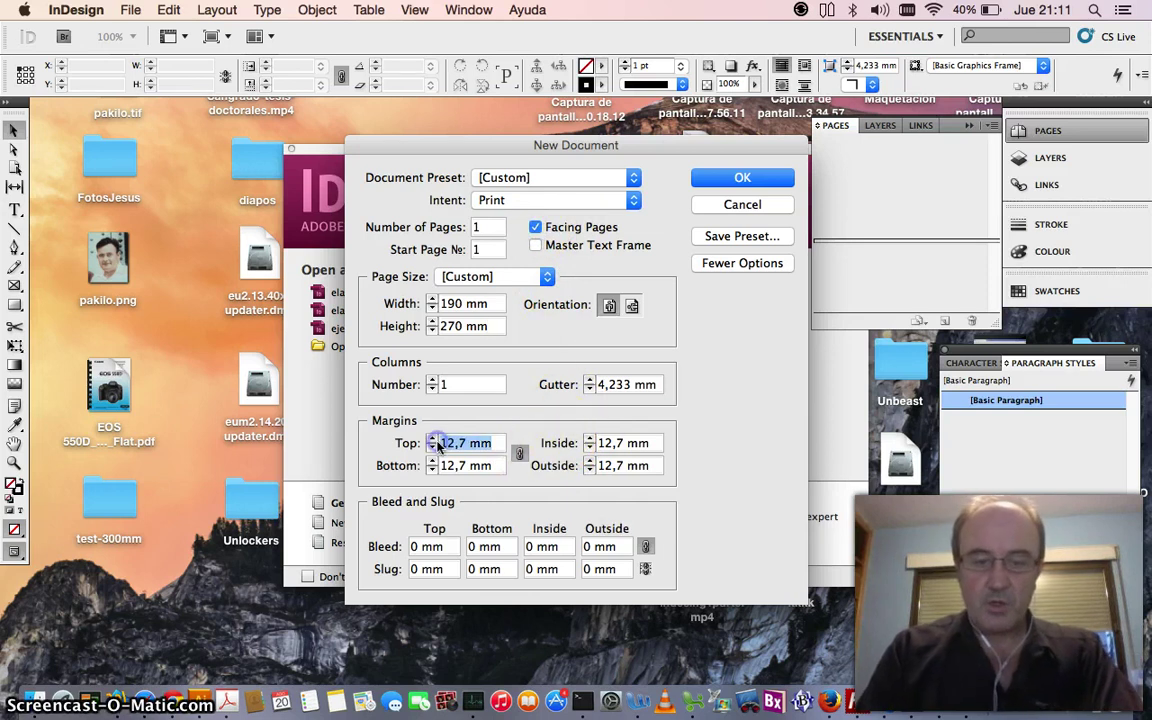
pyautogui.press('Tab')
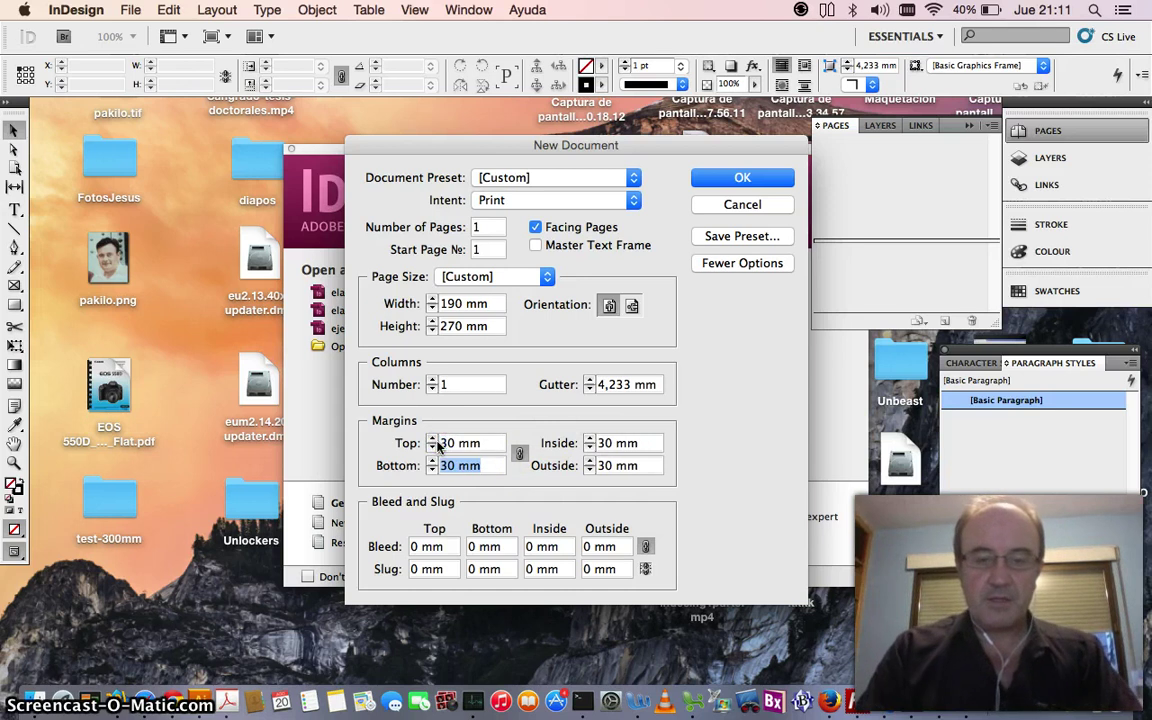
pyautogui.click(519, 453)
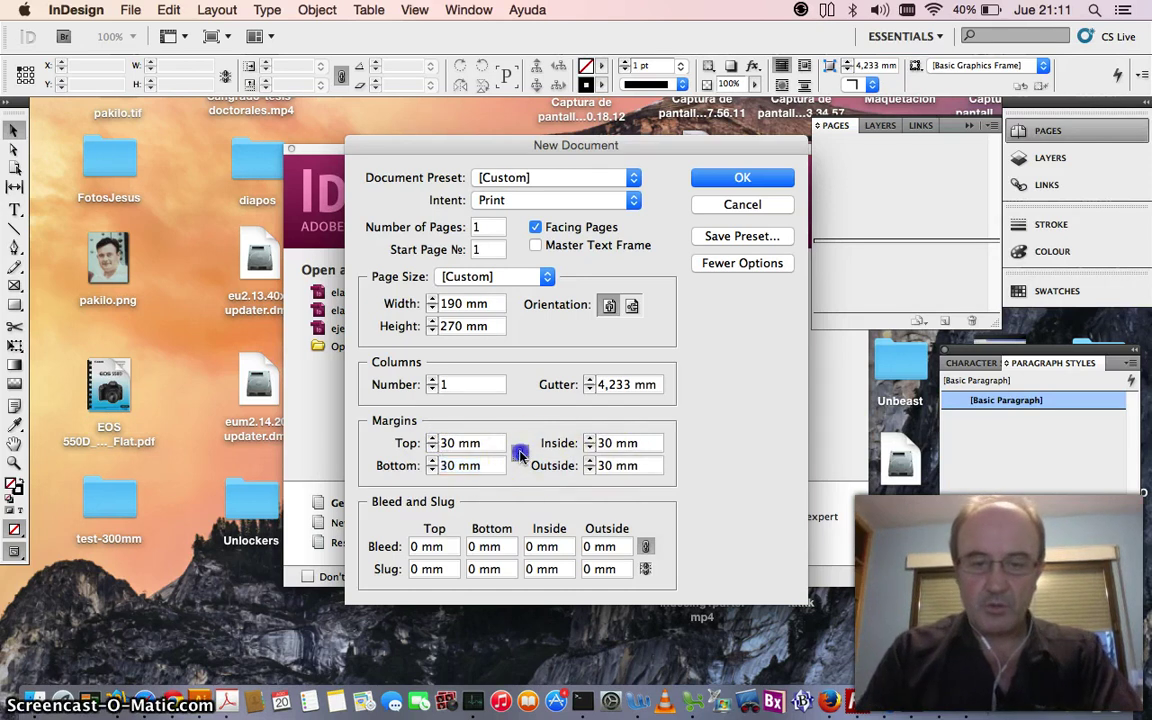
pyautogui.moveTo(643, 465); pyautogui.dragTo(601, 466)
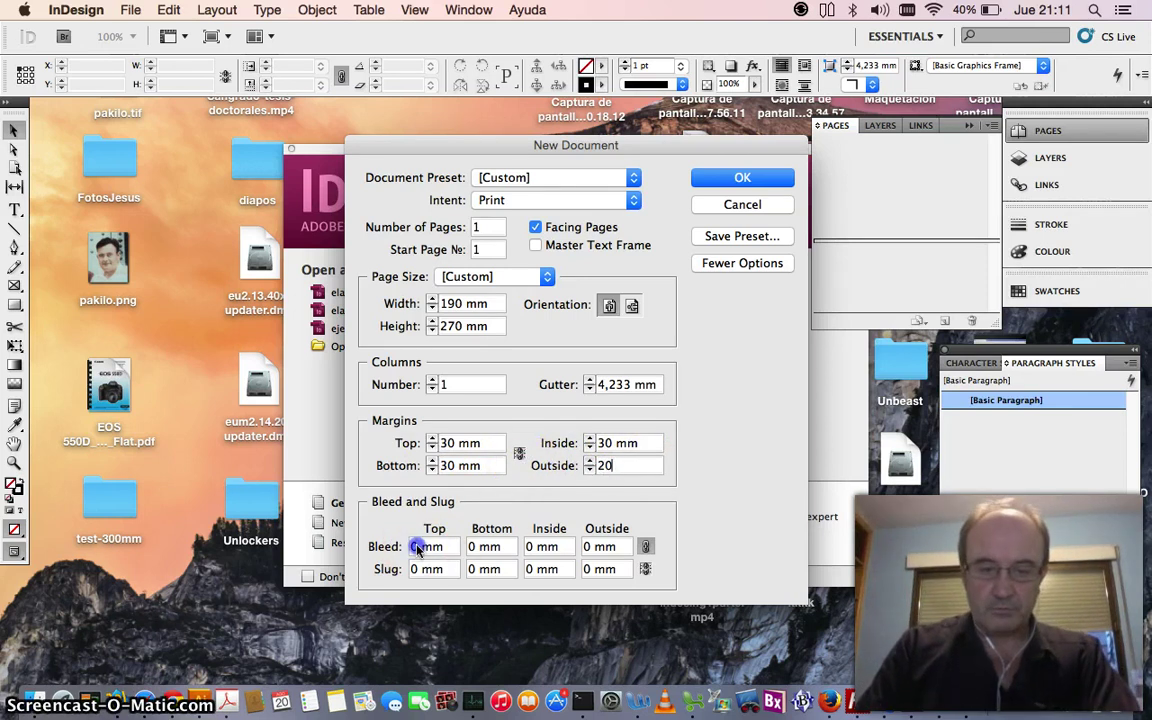
pyautogui.moveTo(418, 548); pyautogui.dragTo(413, 546)
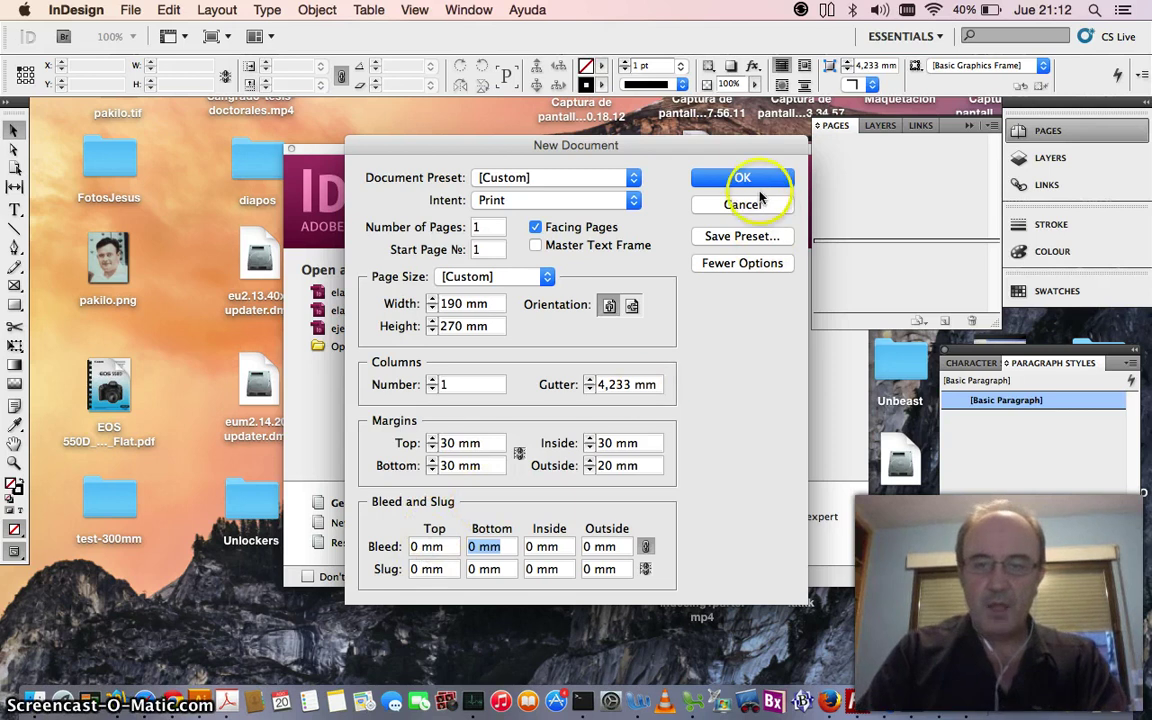
pyautogui.click(758, 180)
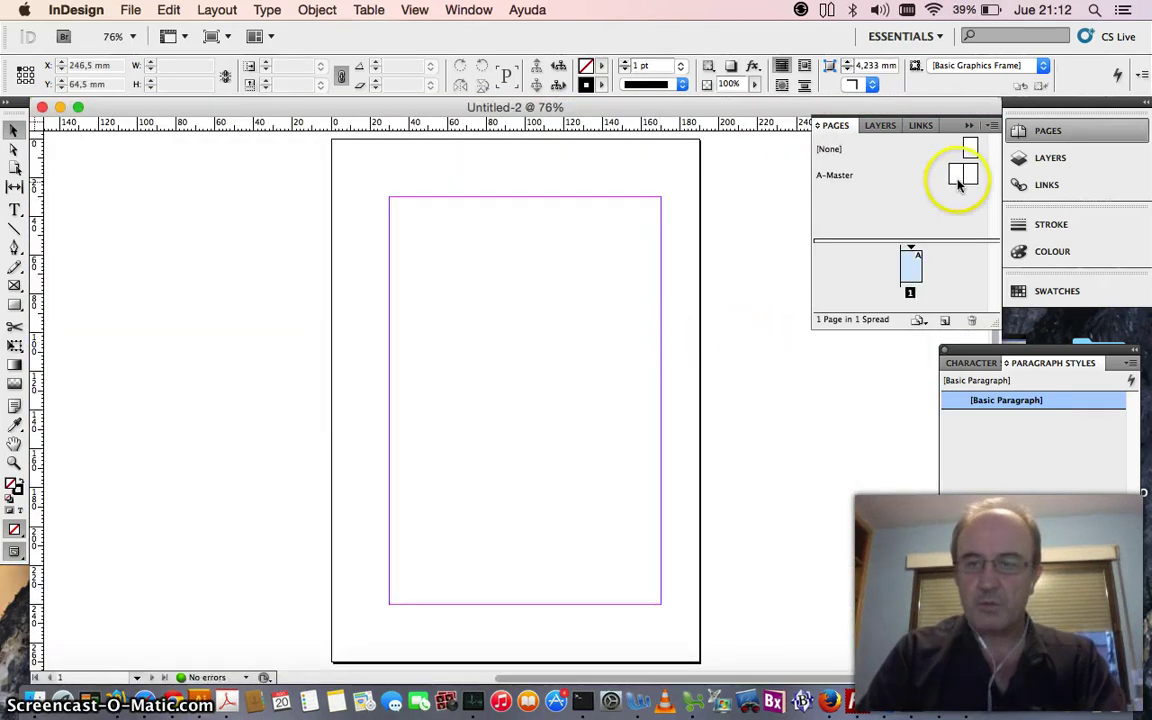
pyautogui.click(969, 125)
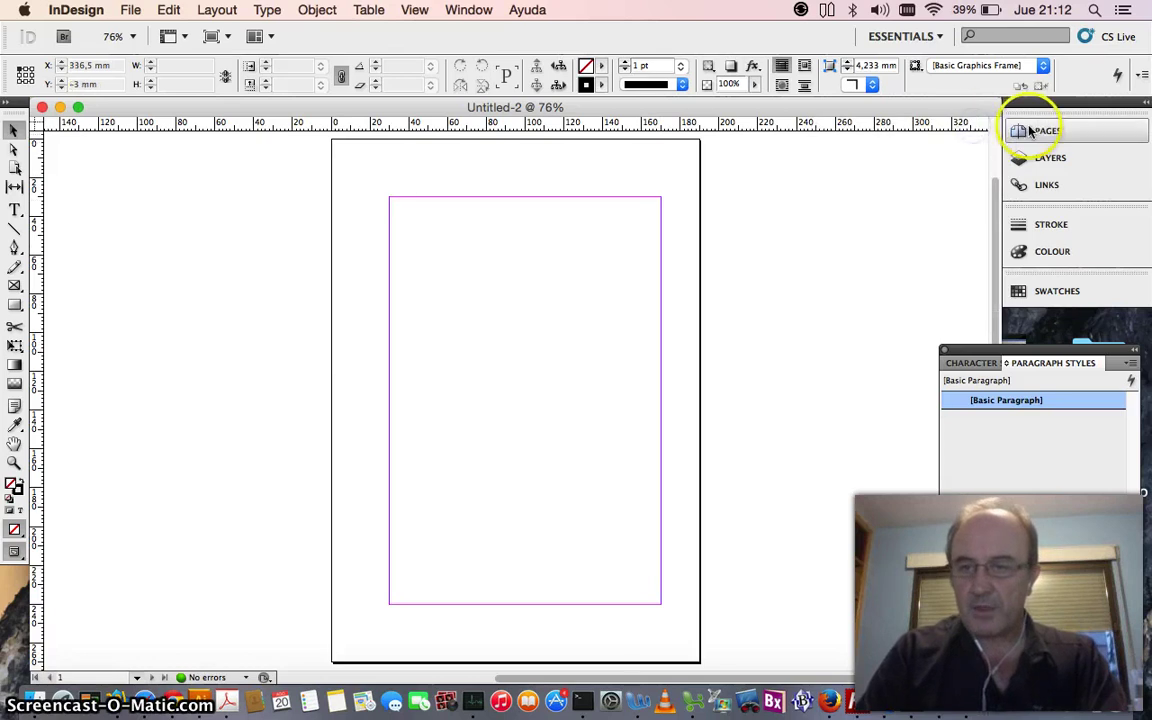
pyautogui.click(462, 9)
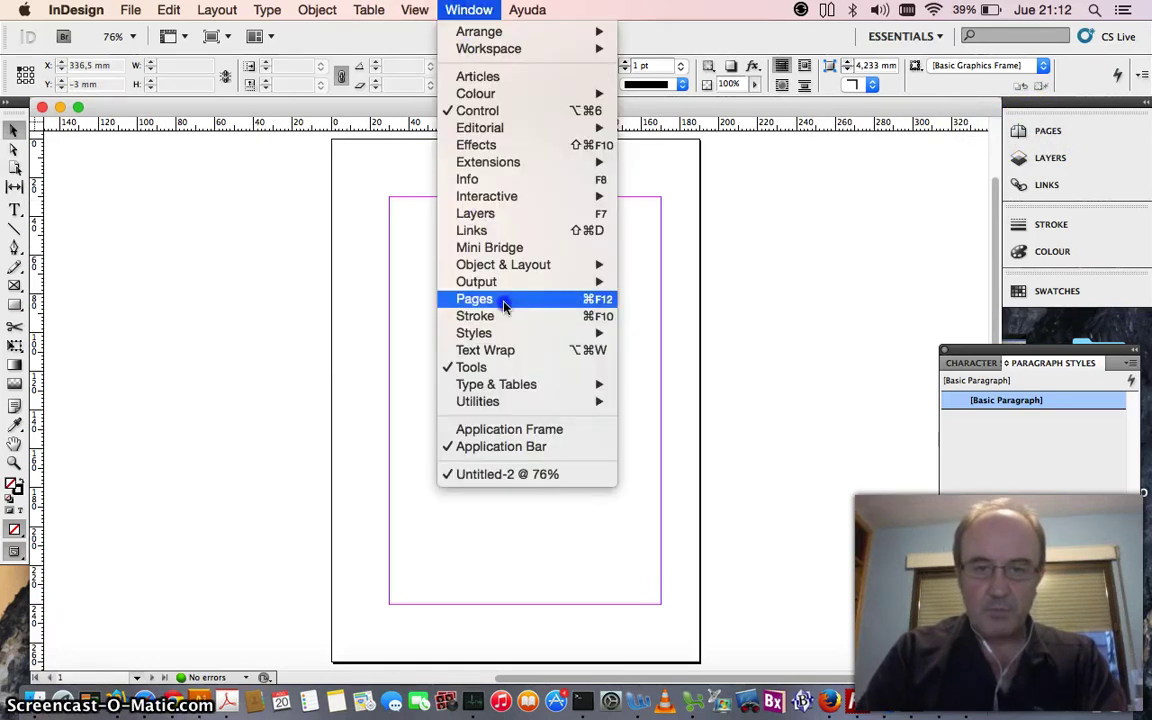
pyautogui.click(1003, 95)
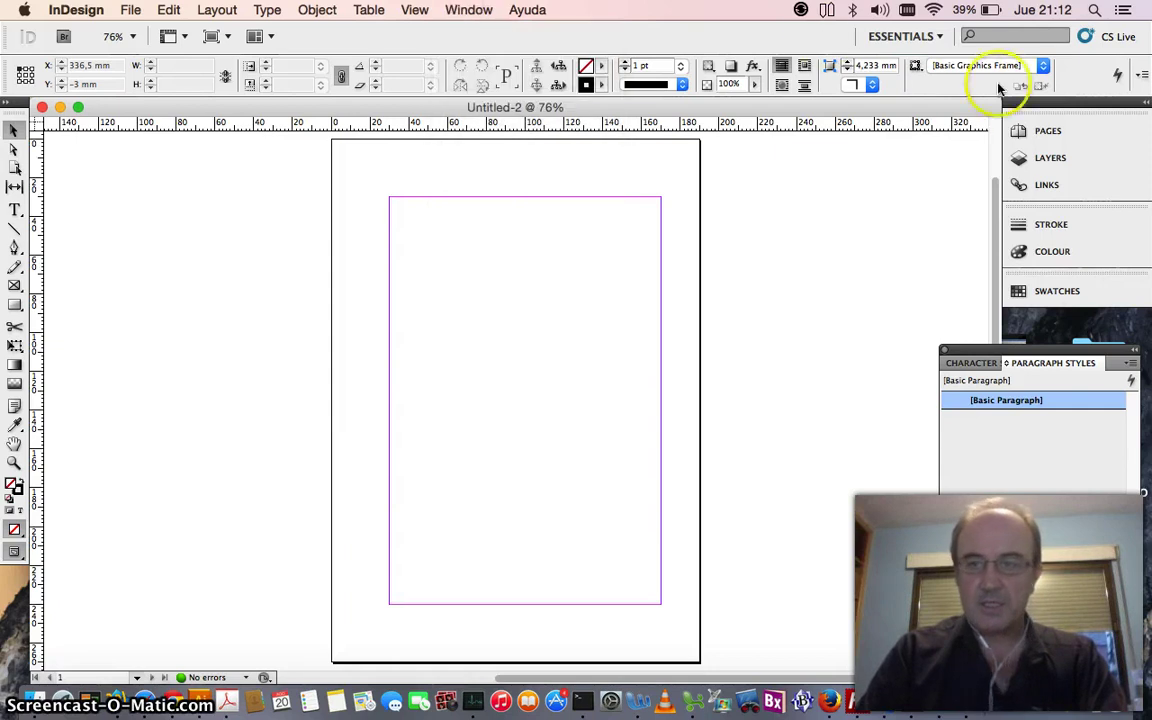
pyautogui.click(1040, 129)
# Open the A-Master spread for editing.
pyautogui.click(956, 174)
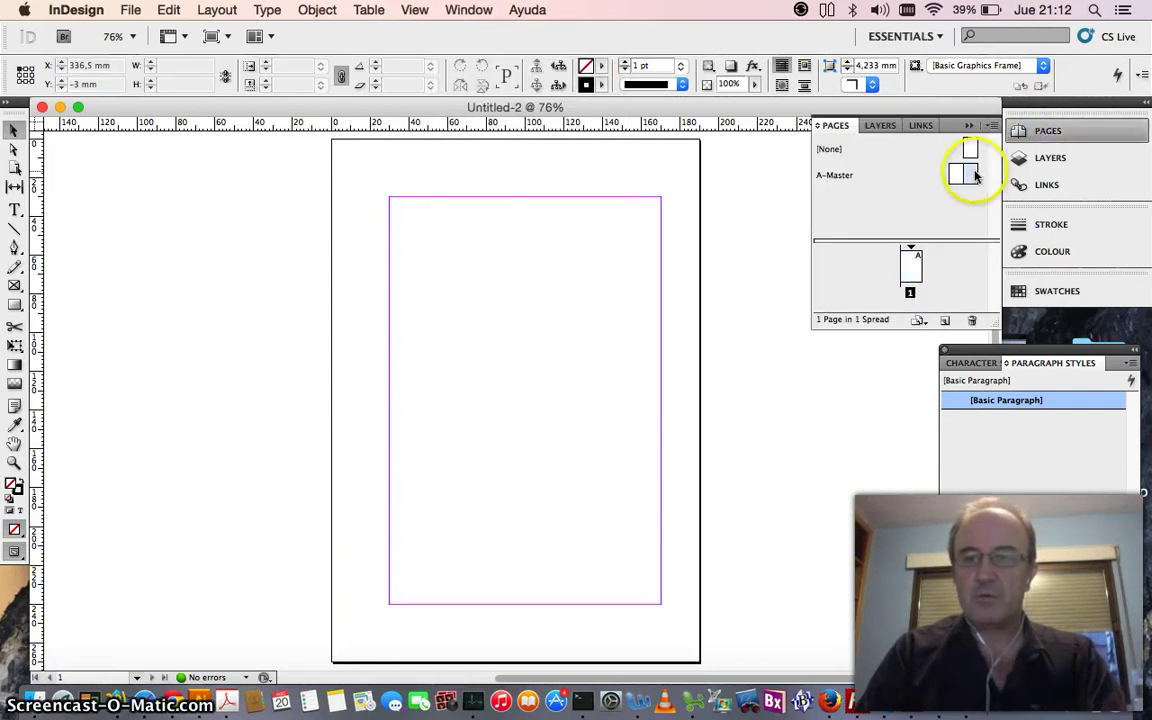
pyautogui.click(968, 150)
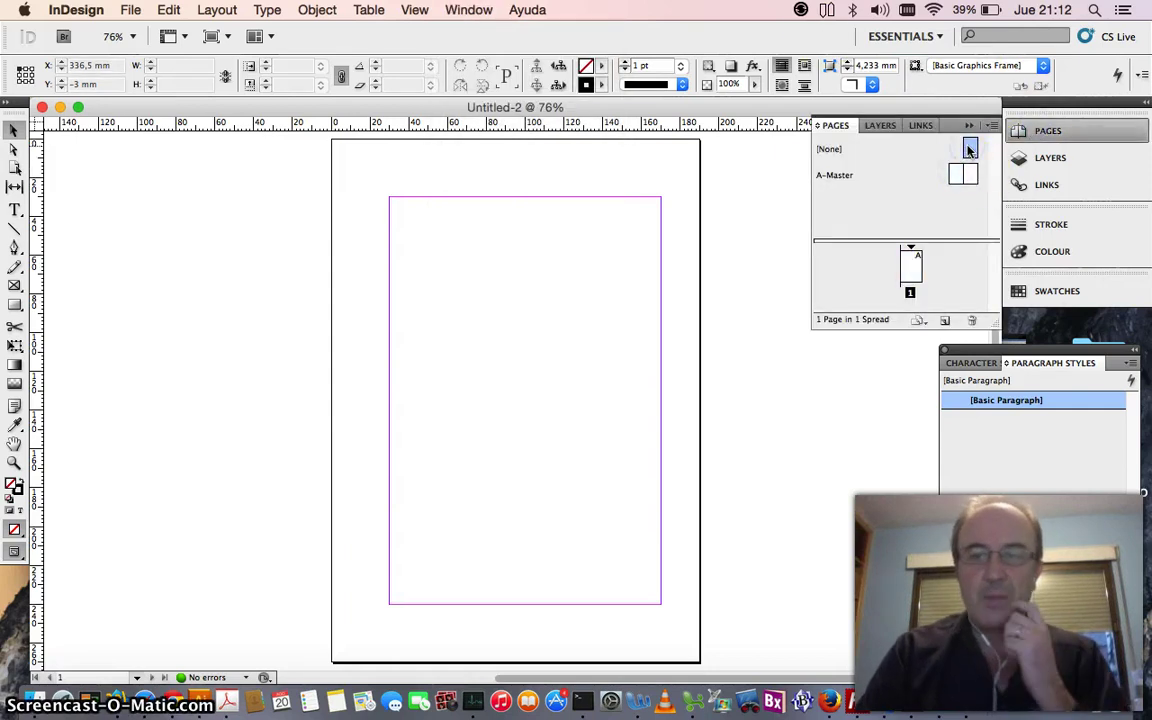
pyautogui.doubleClick(957, 176)
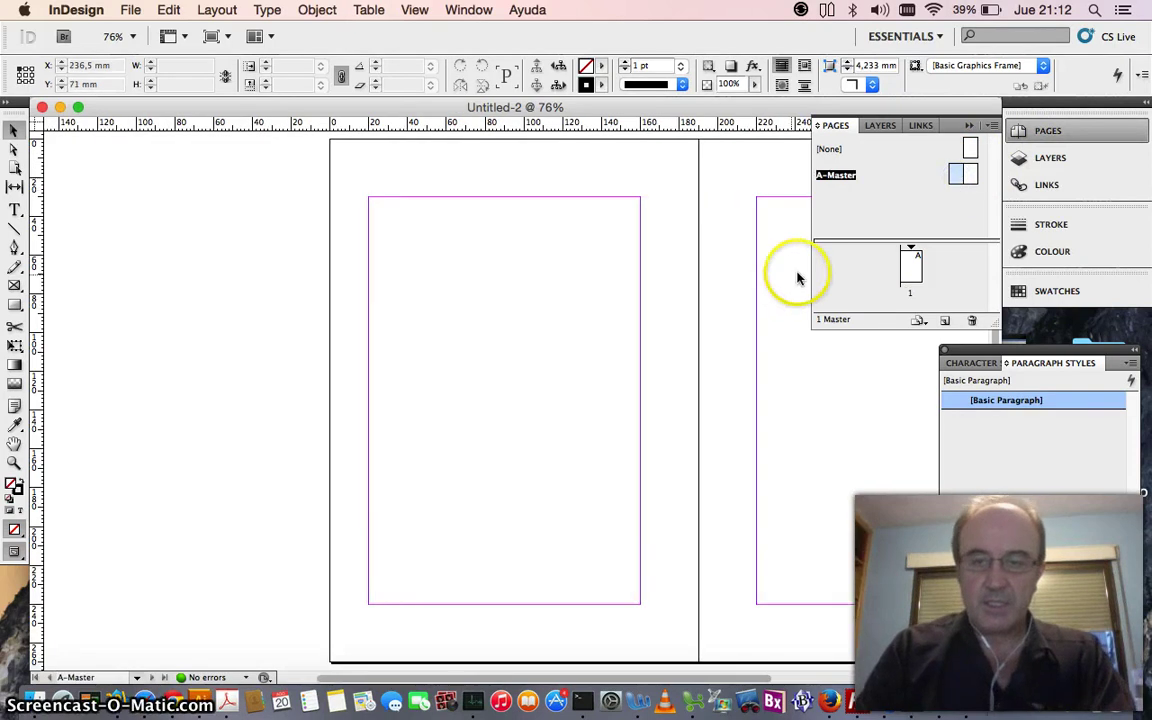
pyautogui.moveTo(707, 681); pyautogui.dragTo(762, 682)
pyautogui.click(640, 482)
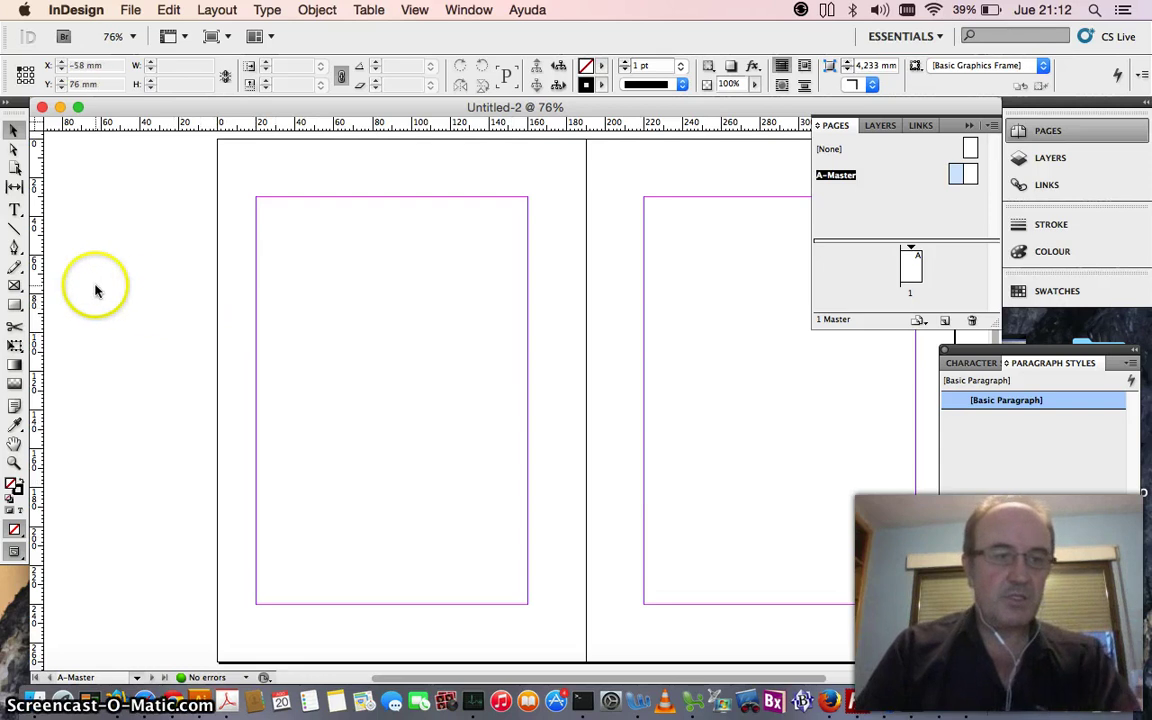
# Draw a header text frame about 140 mm wide above the left master page's top margin and set its height to 10 mm.
pyautogui.click(15, 209)
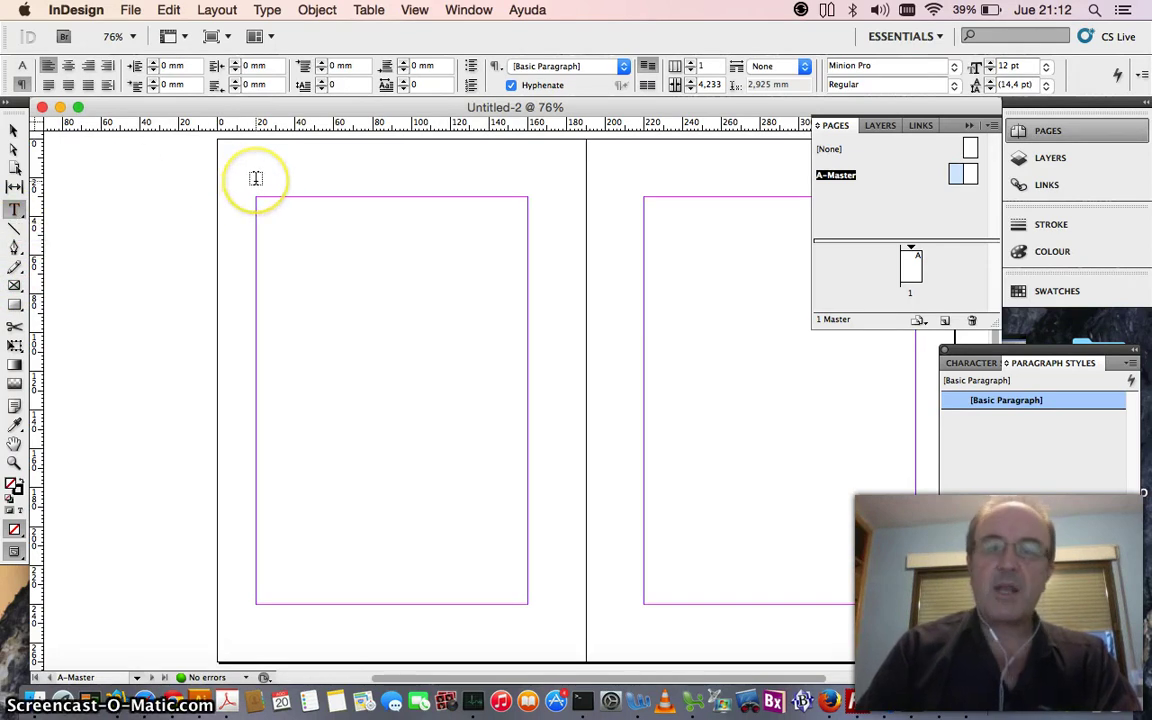
pyautogui.moveTo(256, 182); pyautogui.dragTo(530, 198)
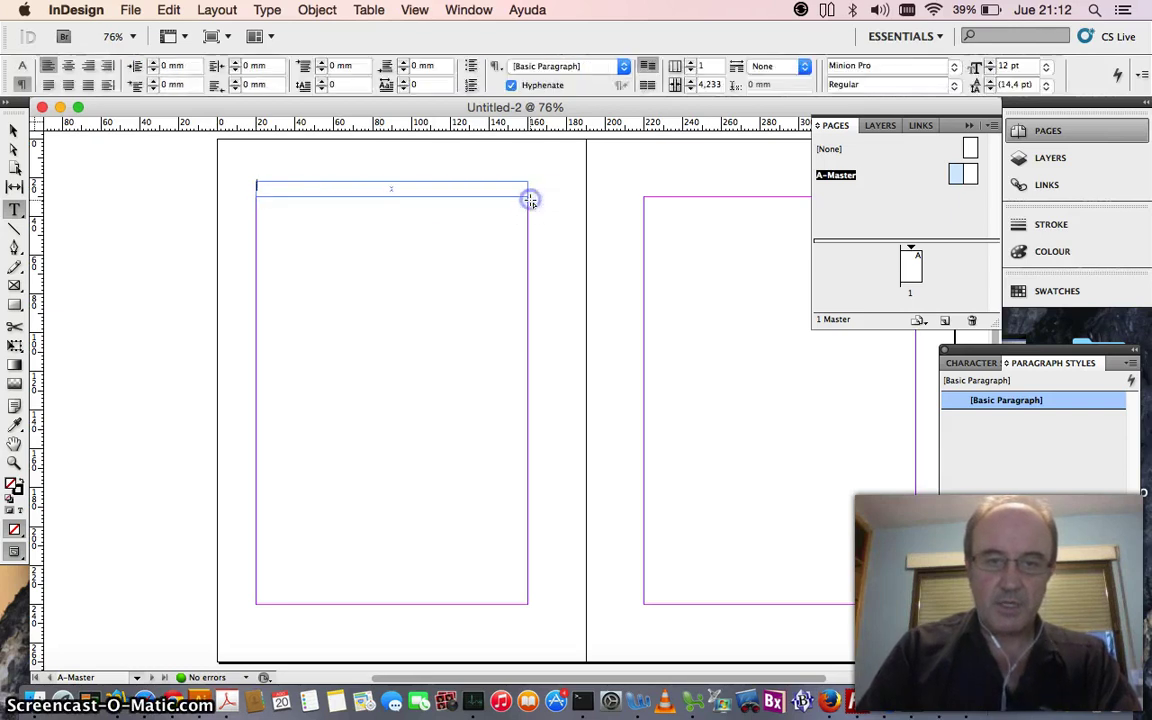
pyautogui.click(14, 463)
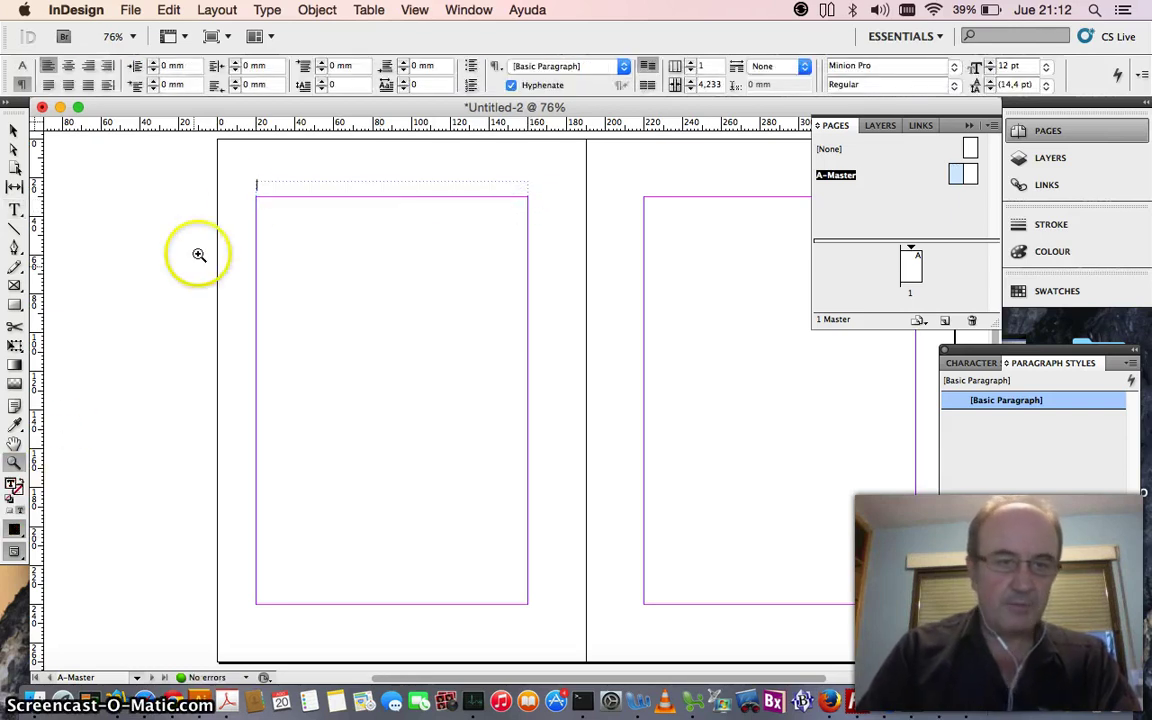
pyautogui.moveTo(241, 174); pyautogui.dragTo(548, 223)
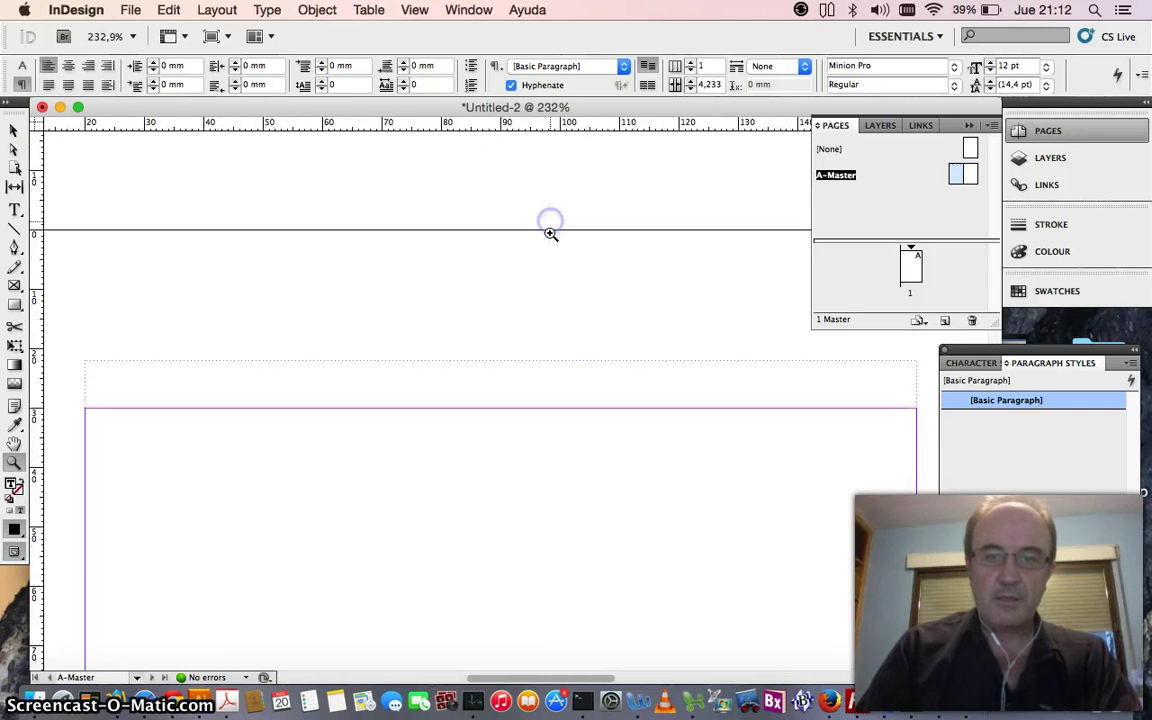
pyautogui.click(14, 130)
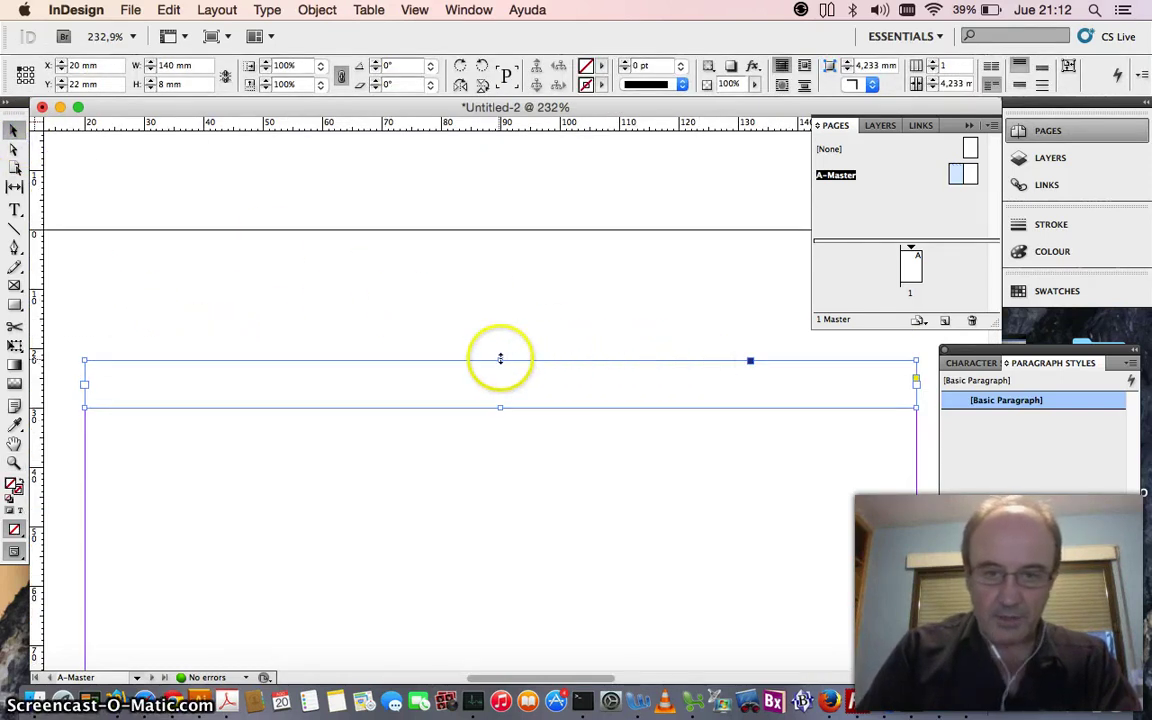
pyautogui.moveTo(501, 359); pyautogui.dragTo(501, 347)
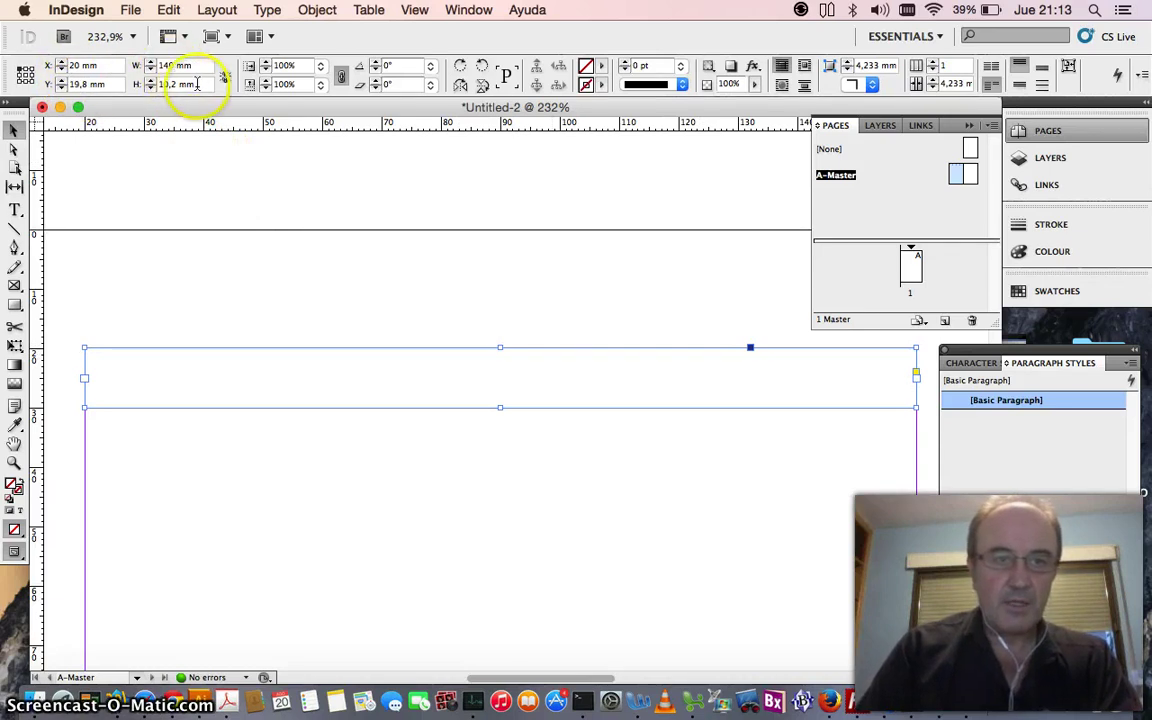
pyautogui.click(141, 84)
pyautogui.write('10')
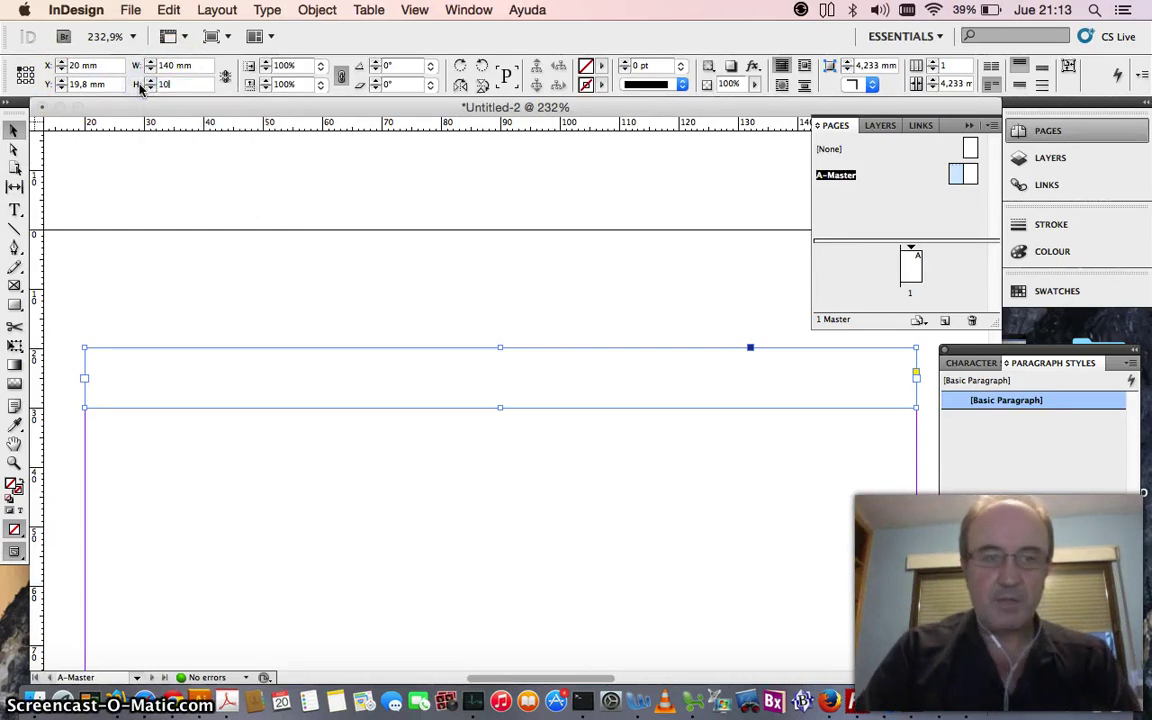
pyautogui.press('Return')
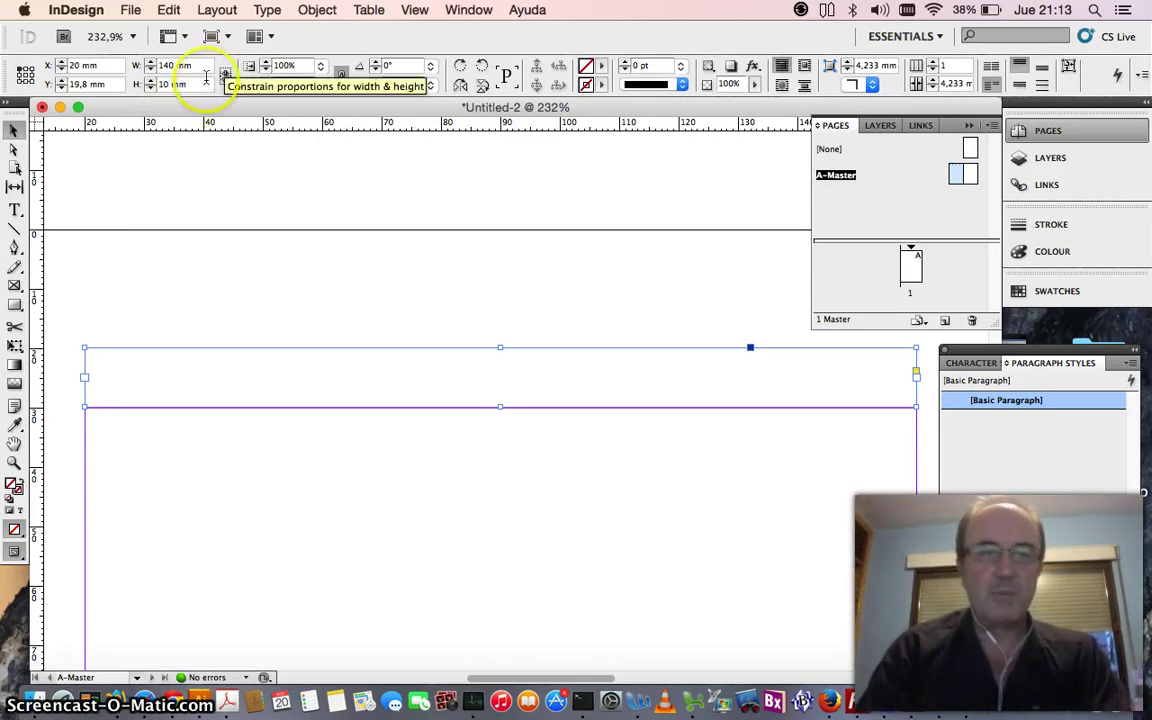
# Enter "Introducción" in the header text frame of the left master page.
pyautogui.click(15, 209)
pyautogui.click(105, 364)
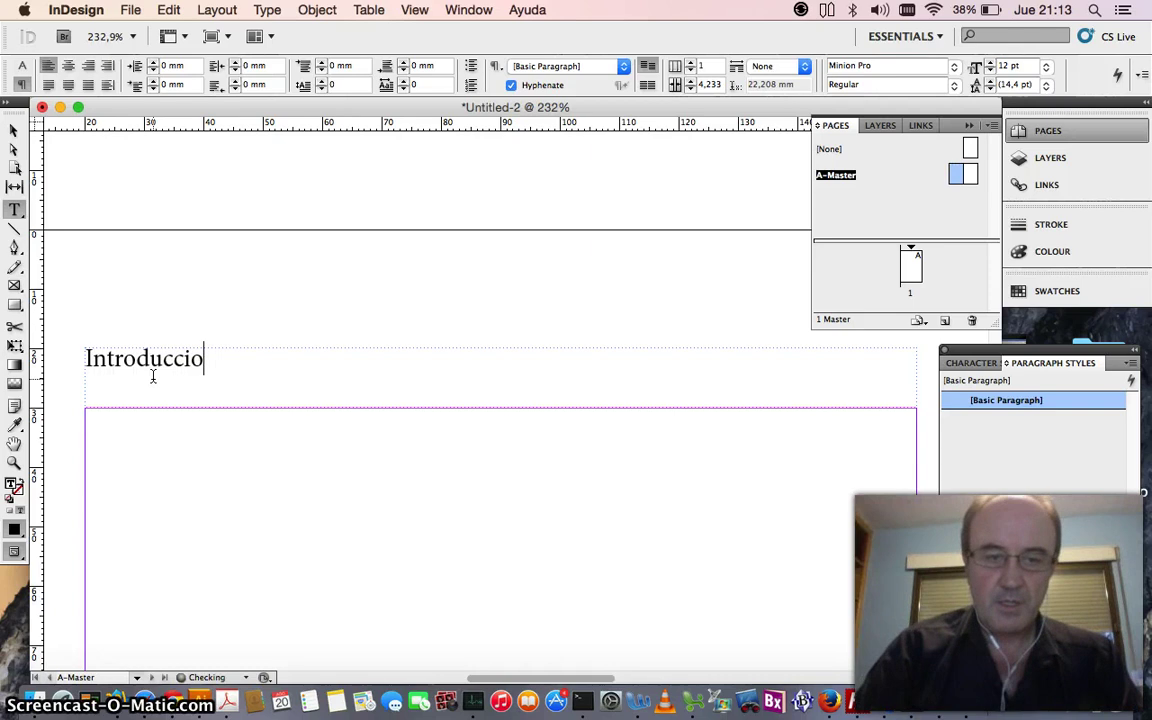
pyautogui.write('Introducción')
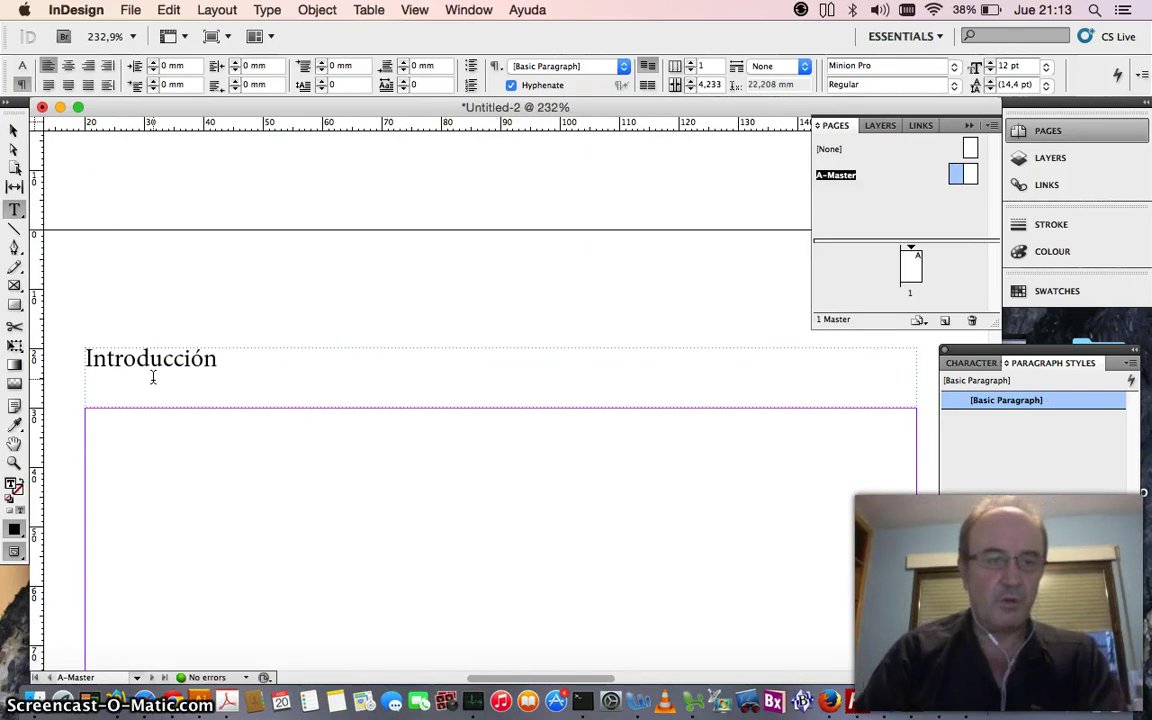
pyautogui.click(14, 131)
pyautogui.click(141, 347)
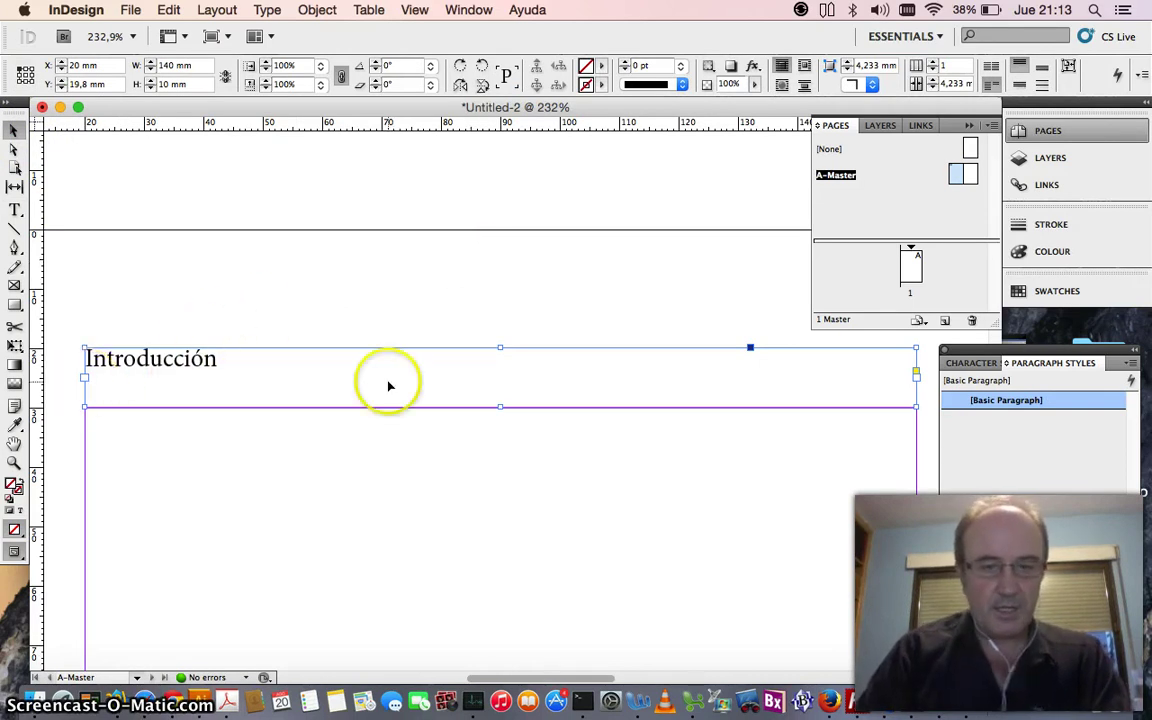
pyautogui.click(1141, 75)
pyautogui.click(1138, 78)
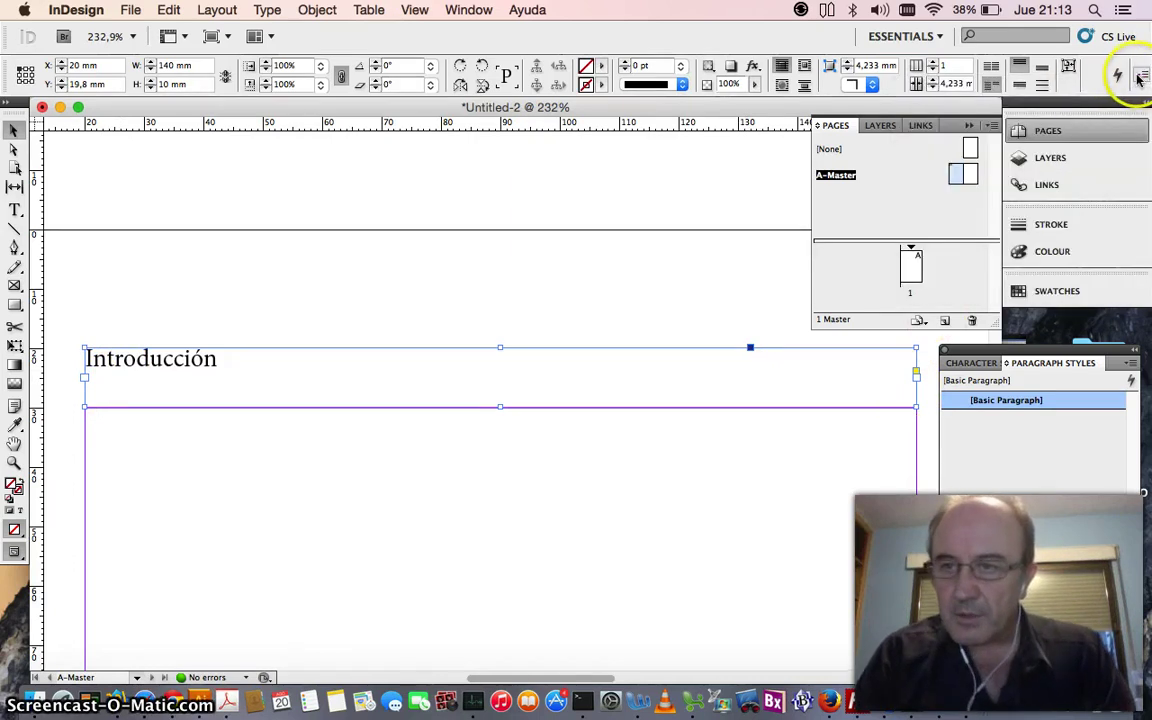
pyautogui.click(1140, 77)
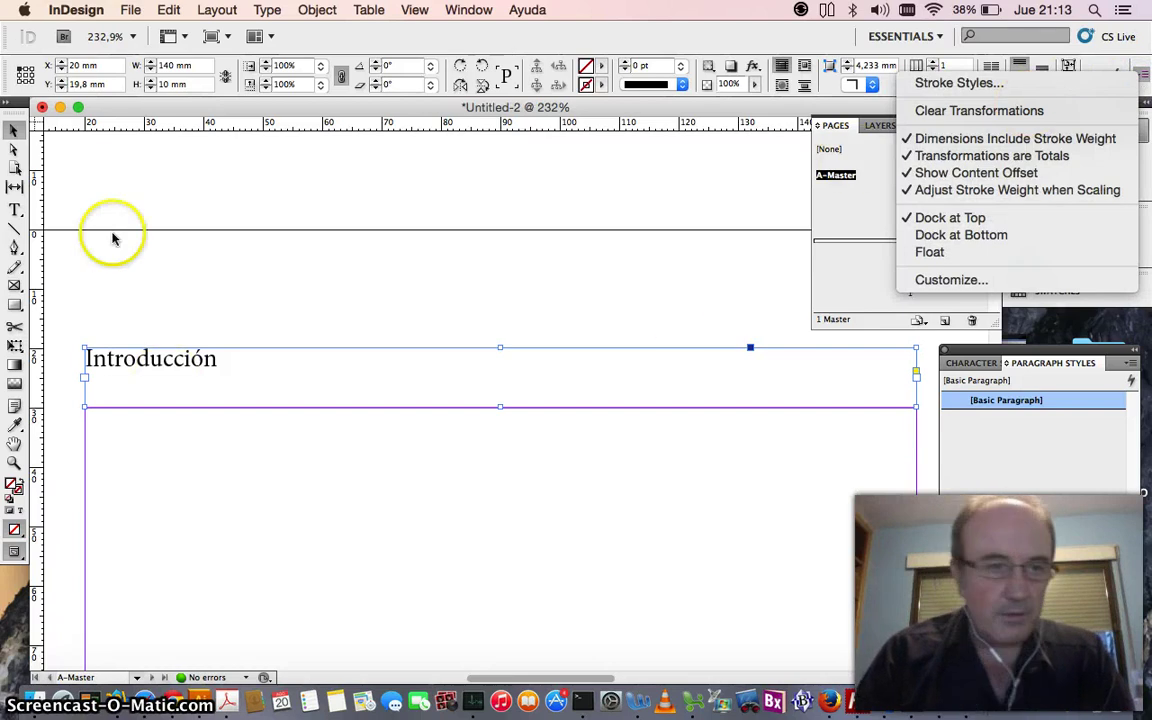
pyautogui.click(214, 376)
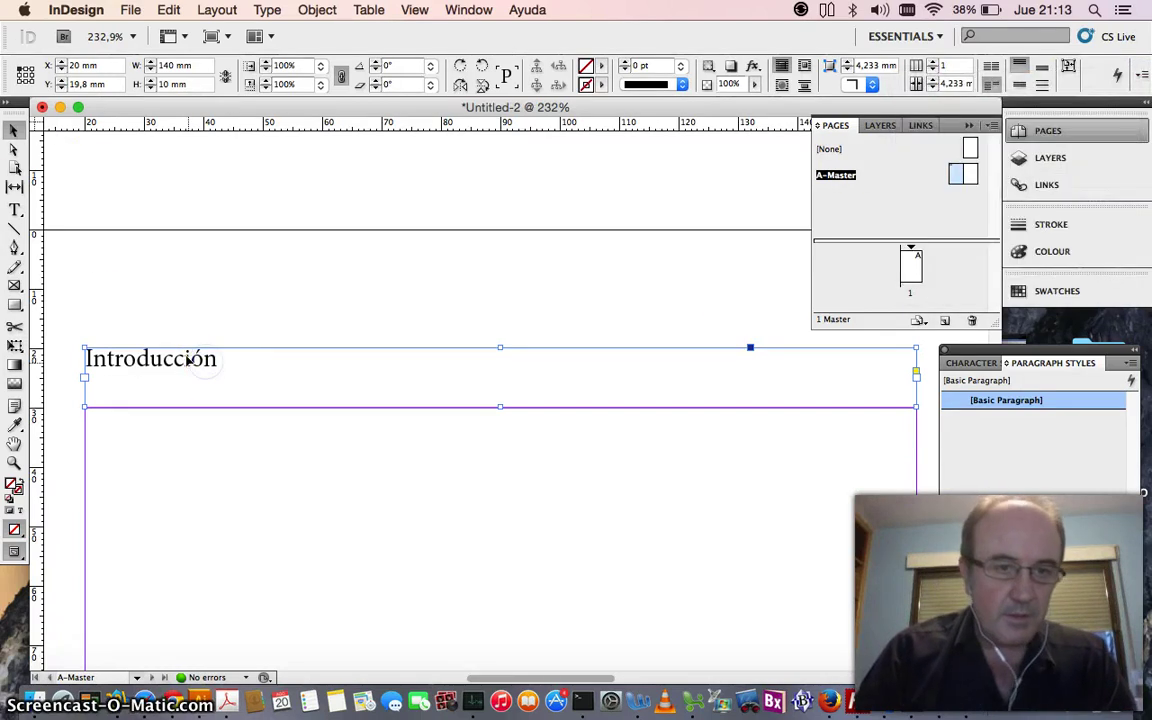
# Select the word "Introducción" and turn on a Rule Below for it in the Paragraph Rules settings.
pyautogui.doubleClick(187, 357)
pyautogui.doubleClick(189, 357)
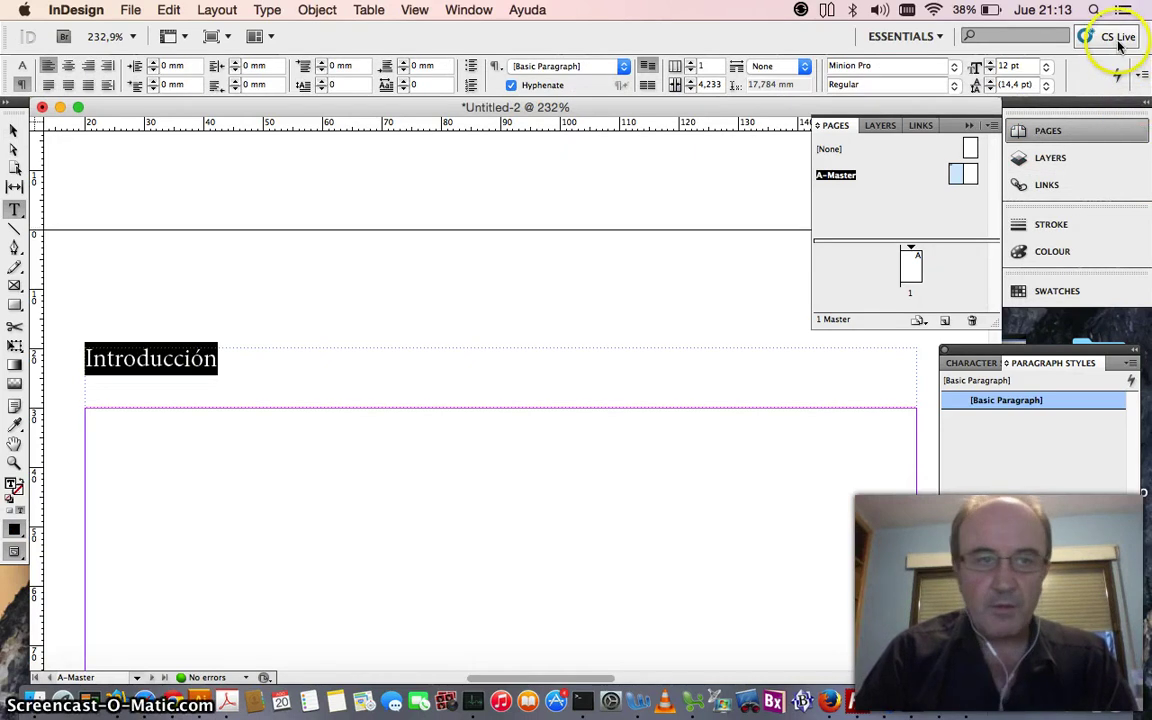
pyautogui.click(1136, 77)
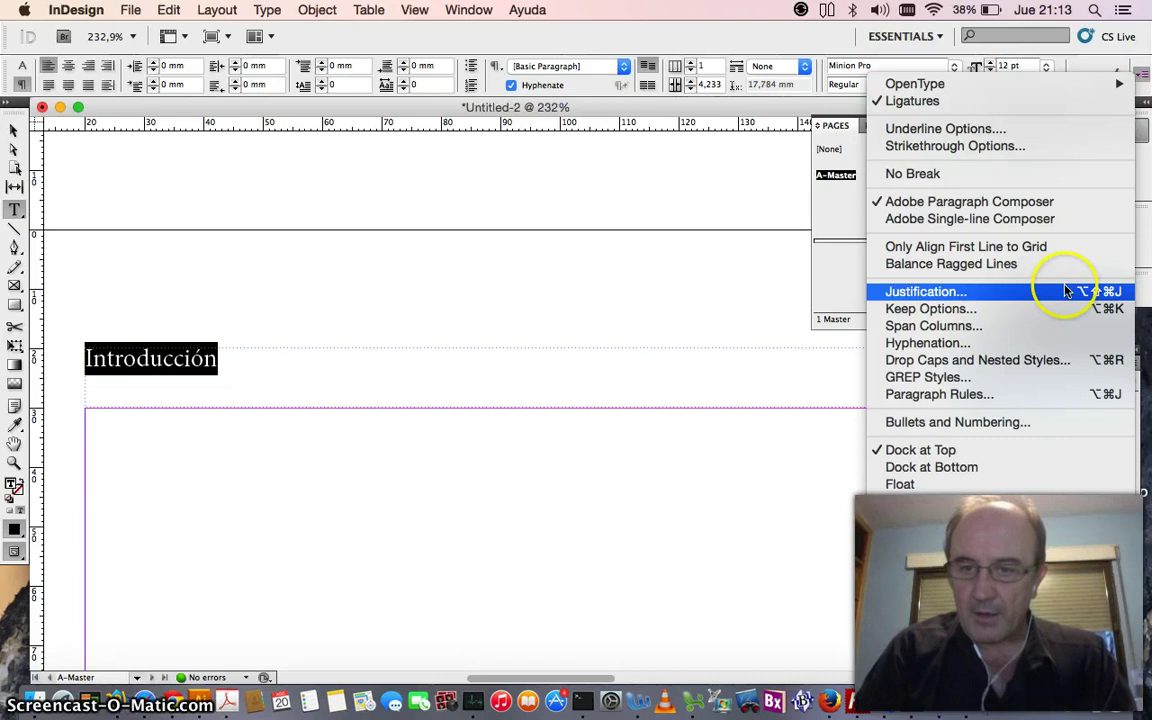
pyautogui.click(1040, 394)
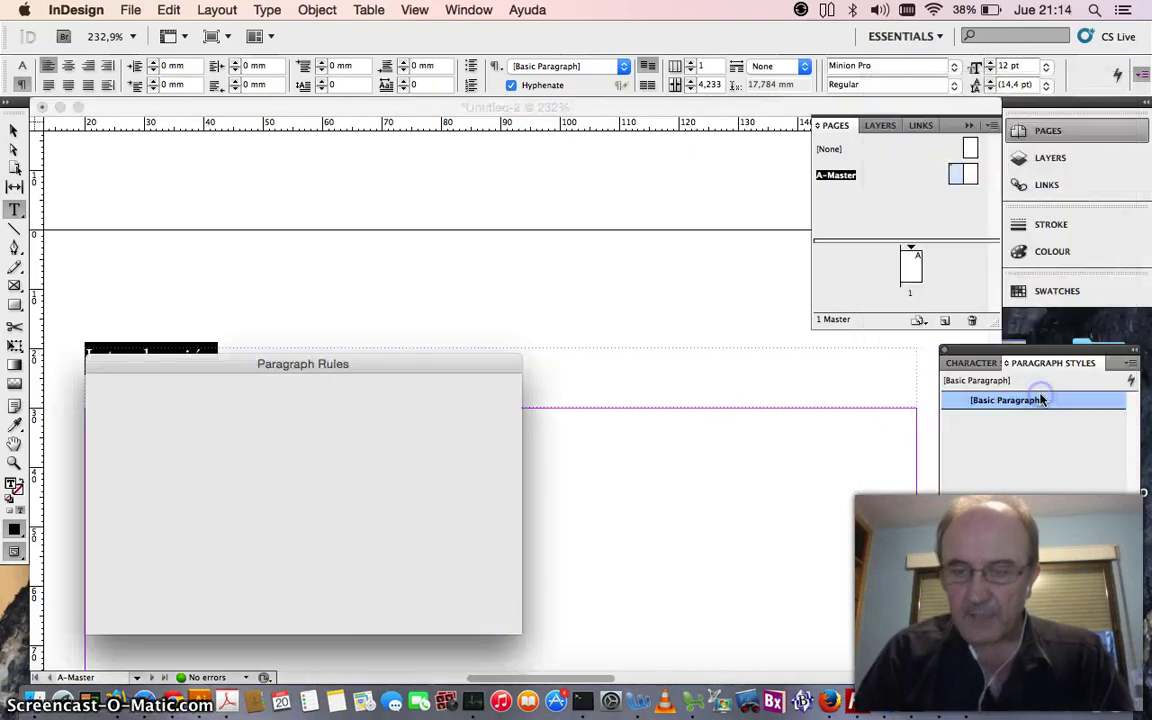
pyautogui.moveTo(516, 389); pyautogui.dragTo(653, 378)
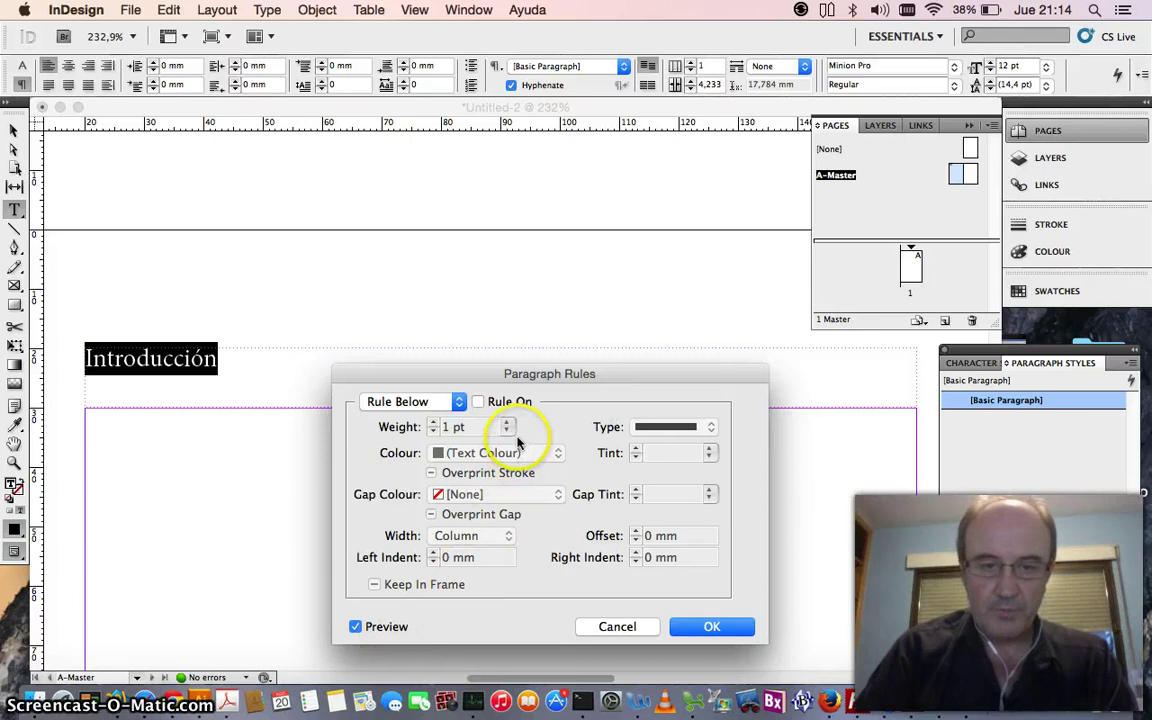
pyautogui.click(458, 401)
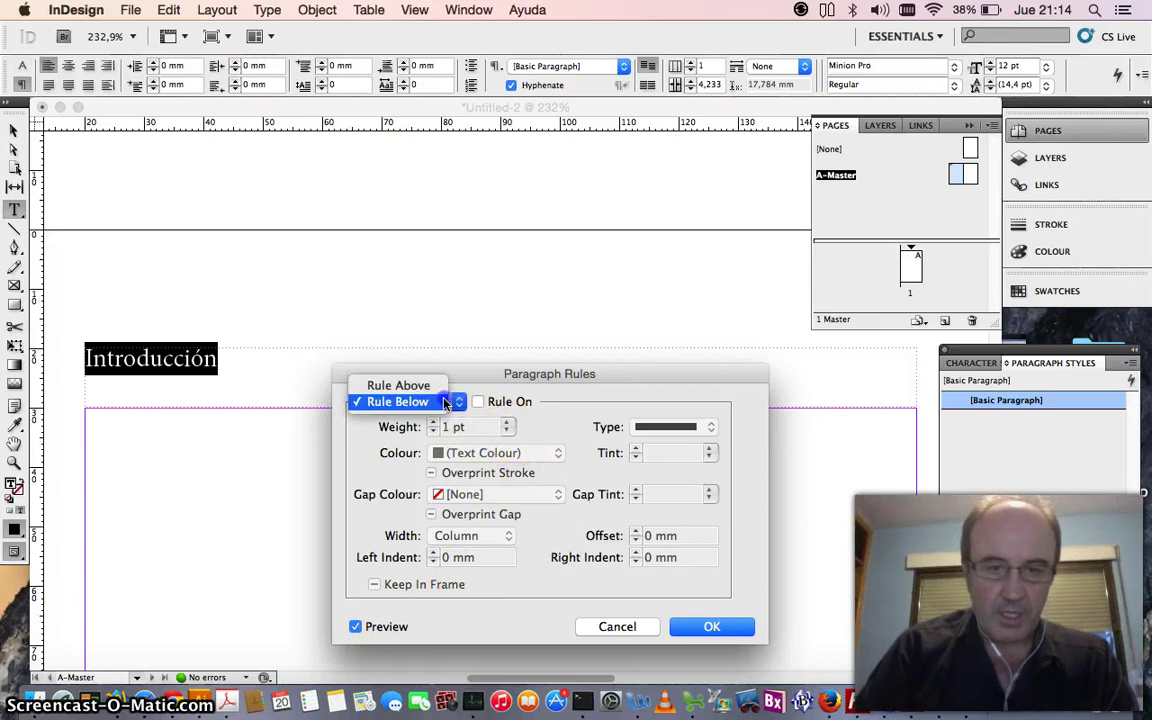
pyautogui.click(452, 401)
pyautogui.click(477, 402)
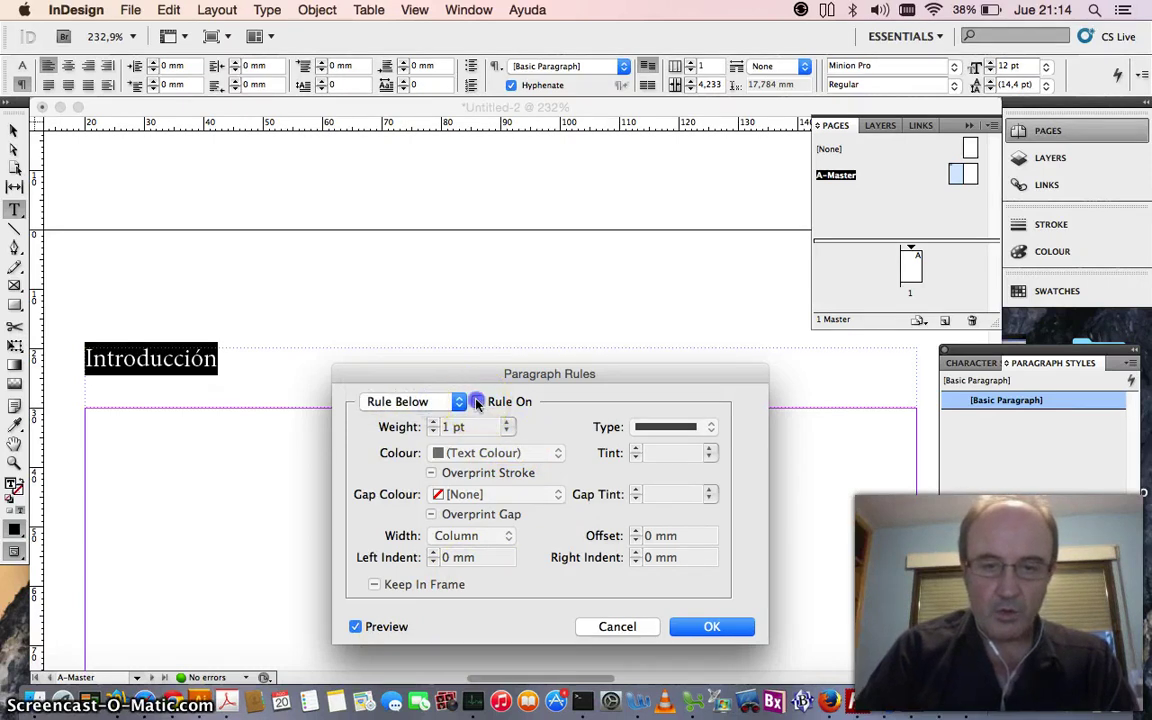
# Set the offset of the rule below "Introducción" to 1 mm, previewing larger offsets along the way.
pyautogui.moveTo(460, 375); pyautogui.dragTo(483, 398)
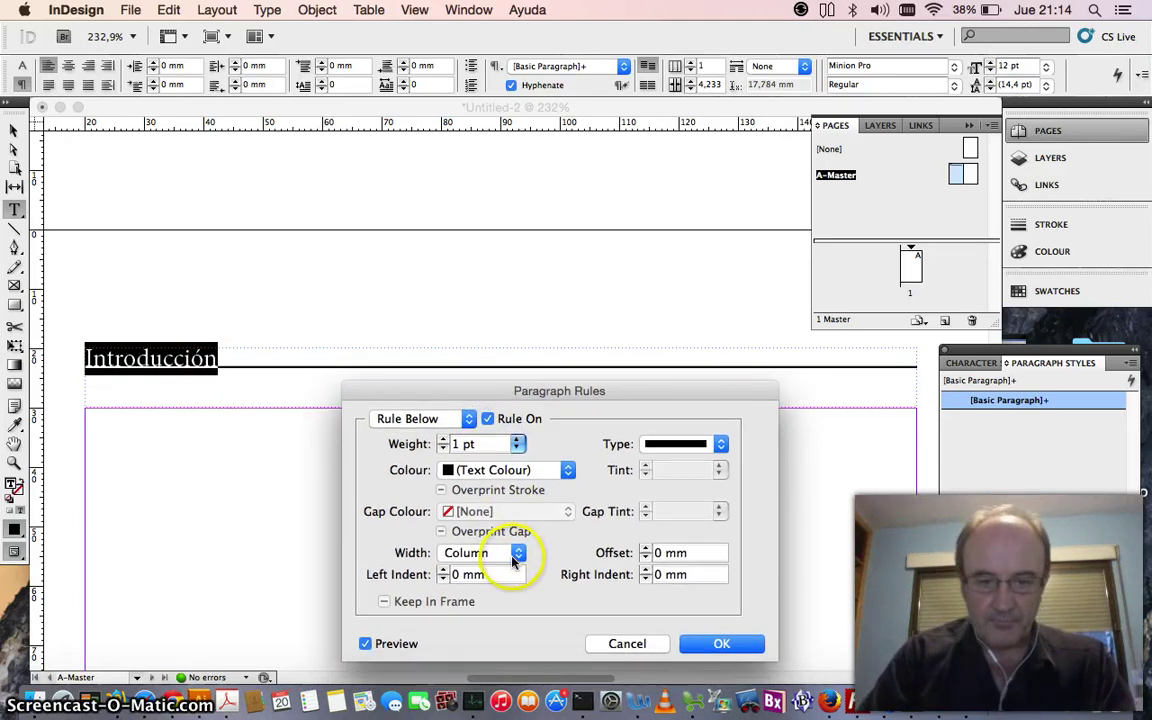
pyautogui.click(646, 549)
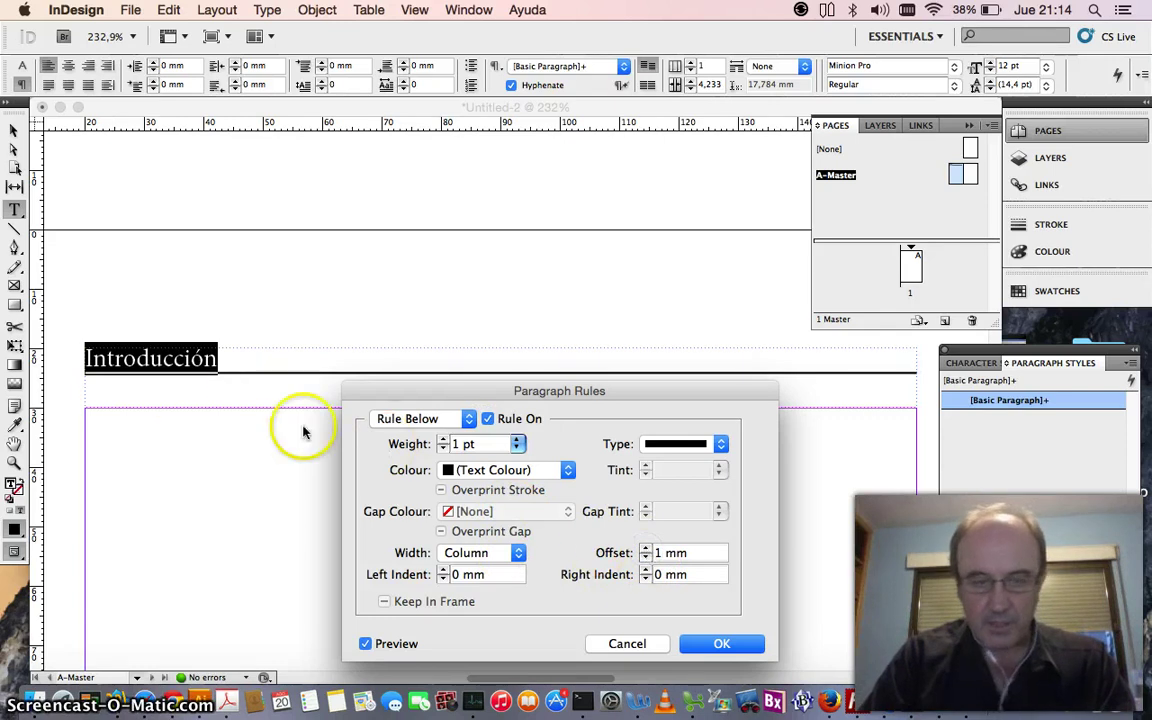
pyautogui.click(646, 549)
pyautogui.click(646, 549)
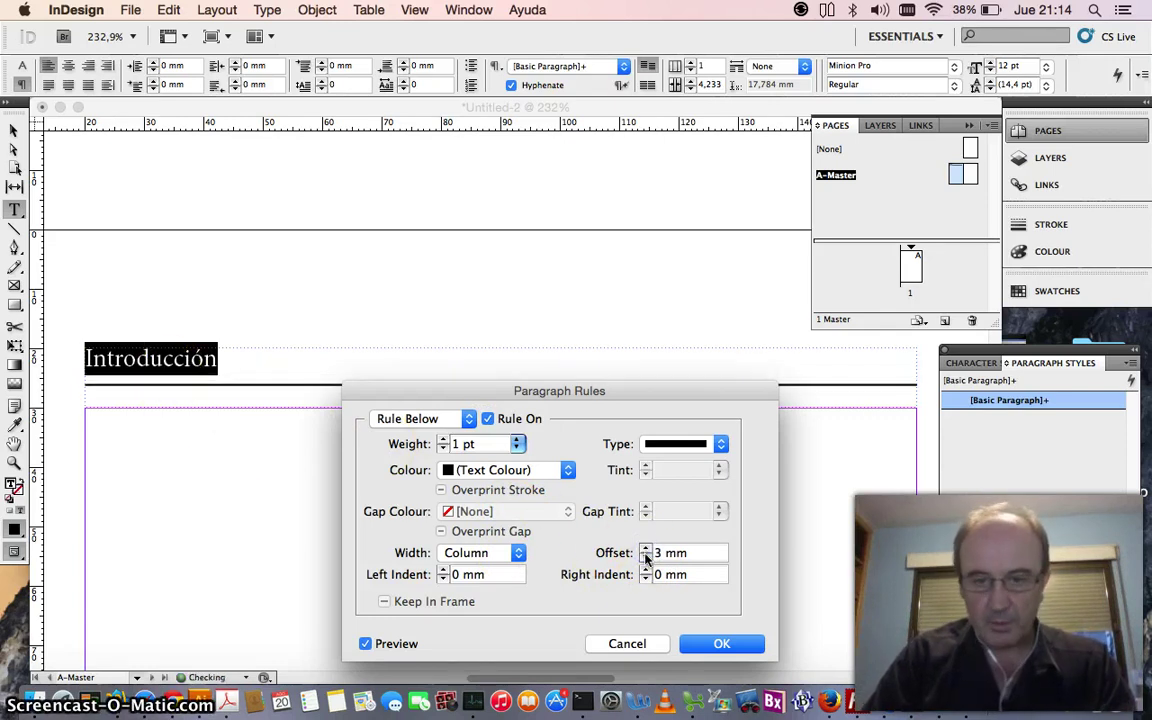
pyautogui.click(646, 557)
pyautogui.click(646, 557)
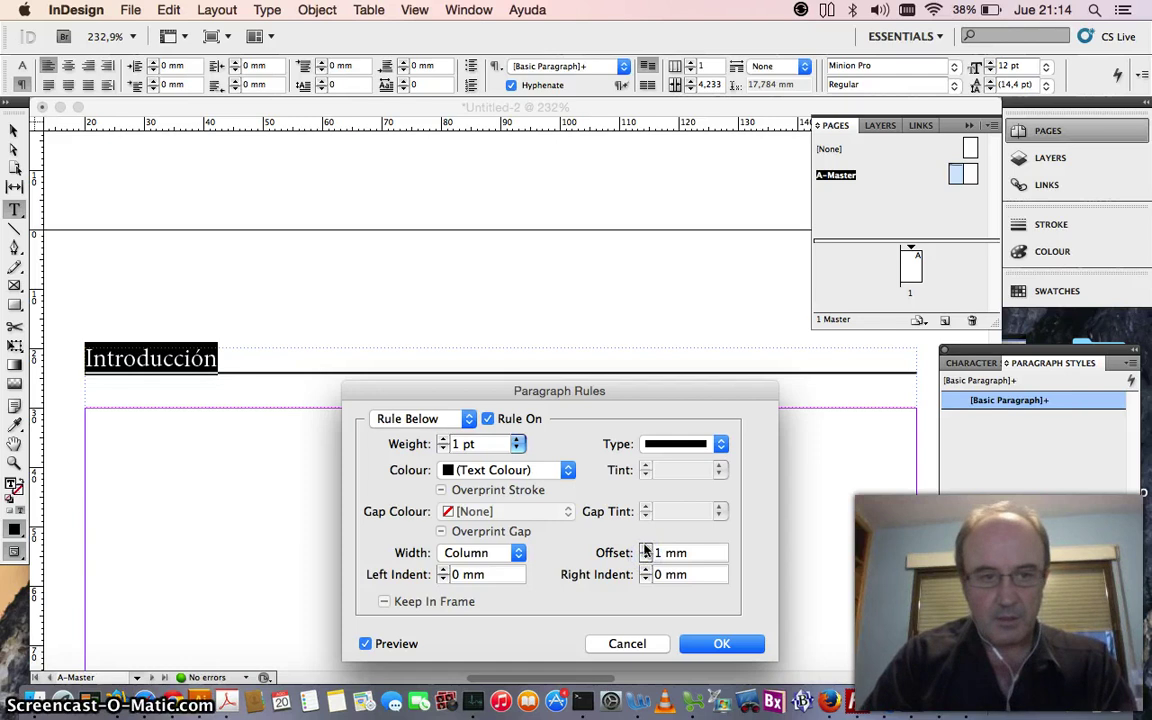
pyautogui.click(646, 548)
pyautogui.click(646, 557)
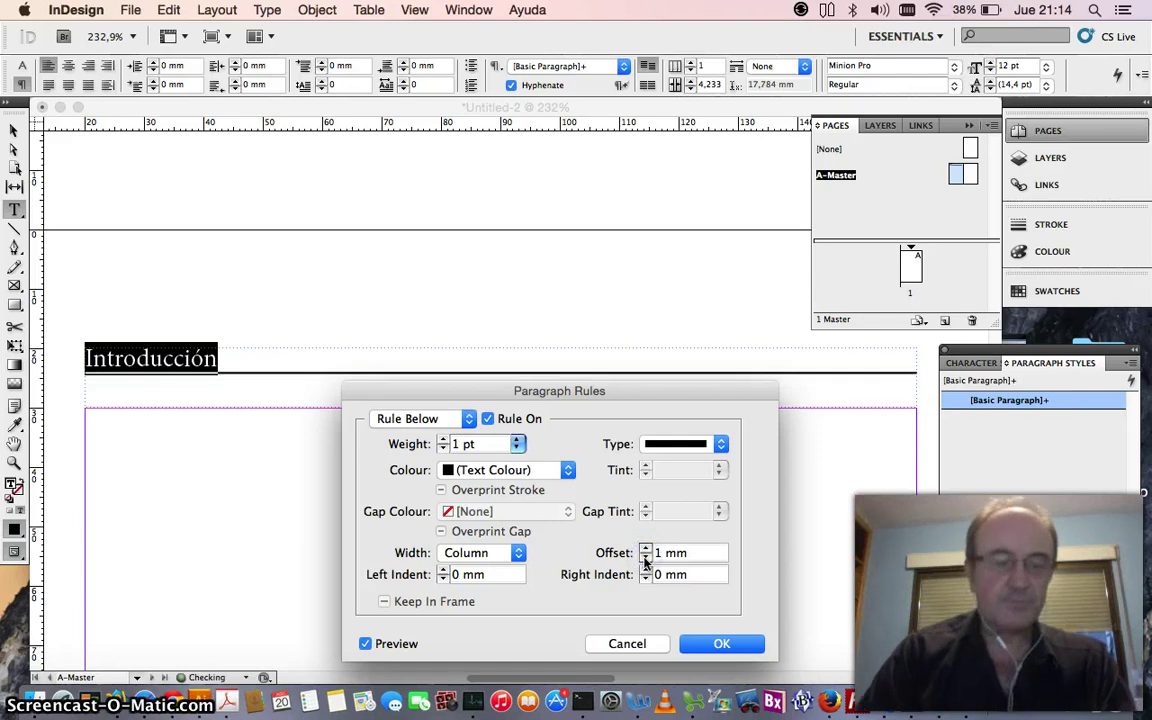
# Colour the header's paragraph rule magenta (C=0 M=100 Y=0 K=0) and apply the Paragraph Rules settings.
pyautogui.click(720, 445)
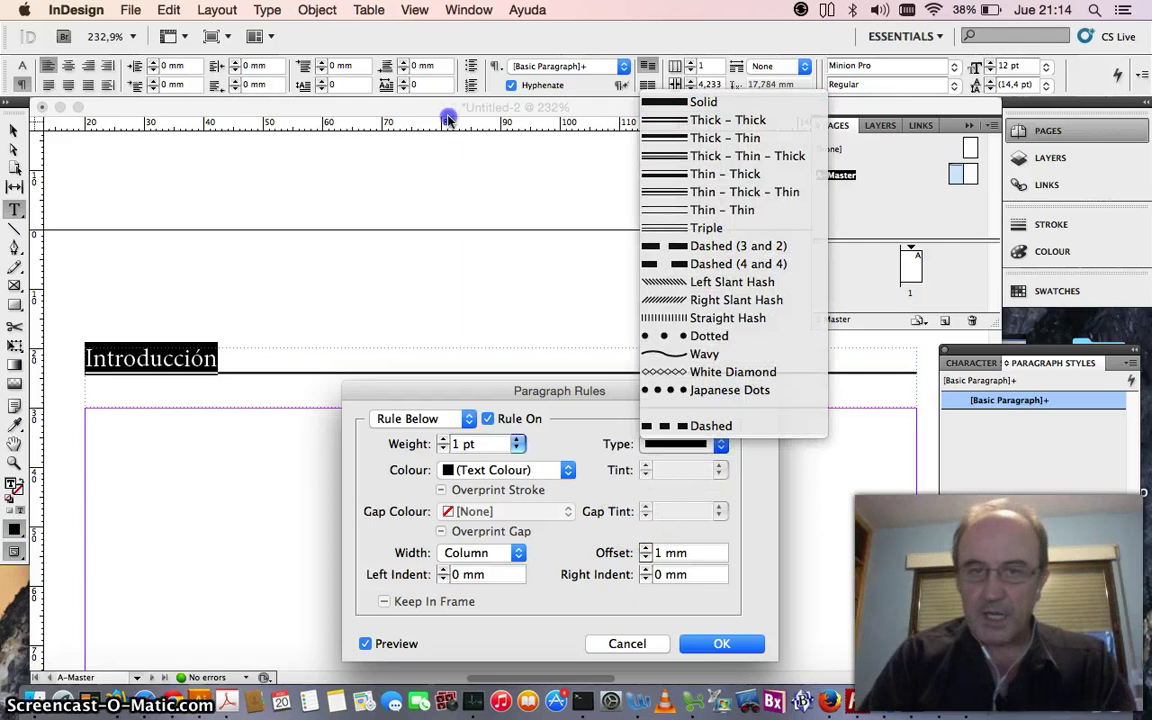
pyautogui.click(615, 119)
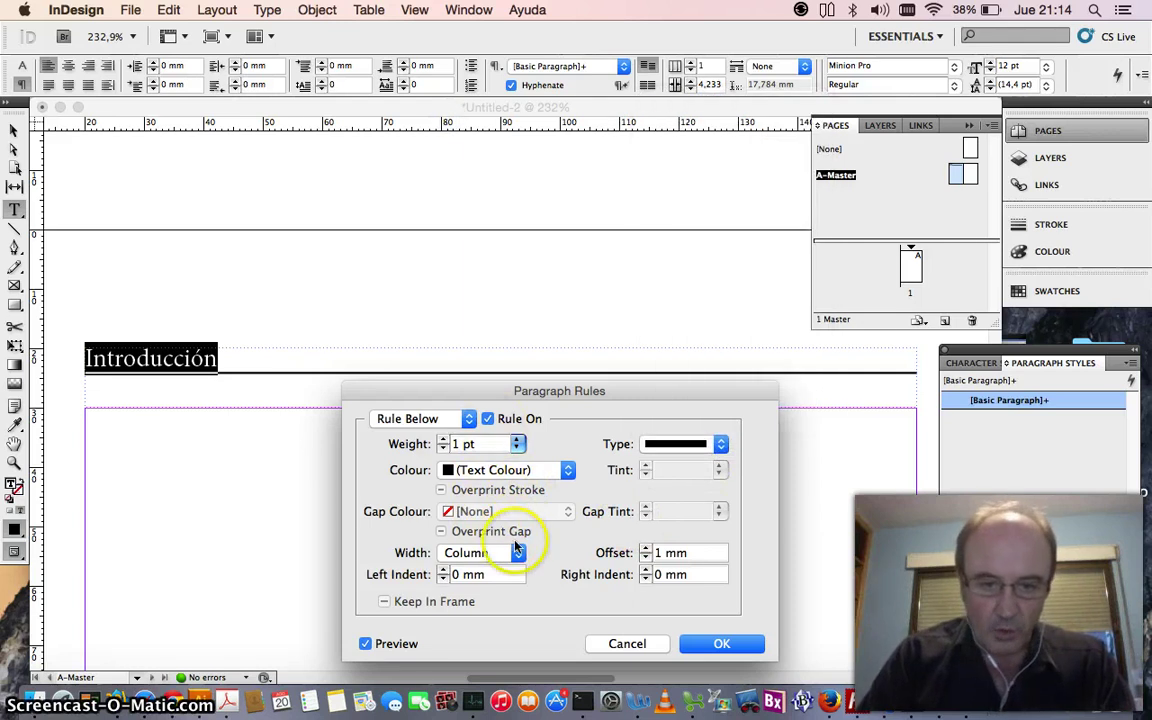
pyautogui.click(525, 470)
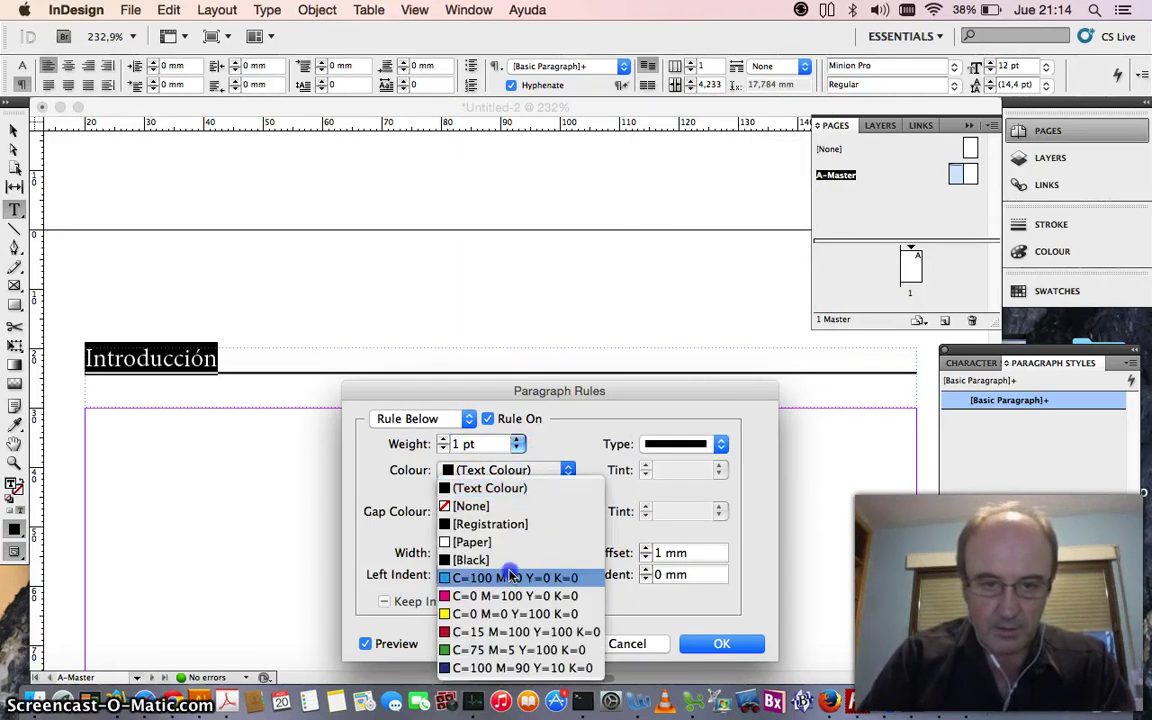
pyautogui.click(514, 596)
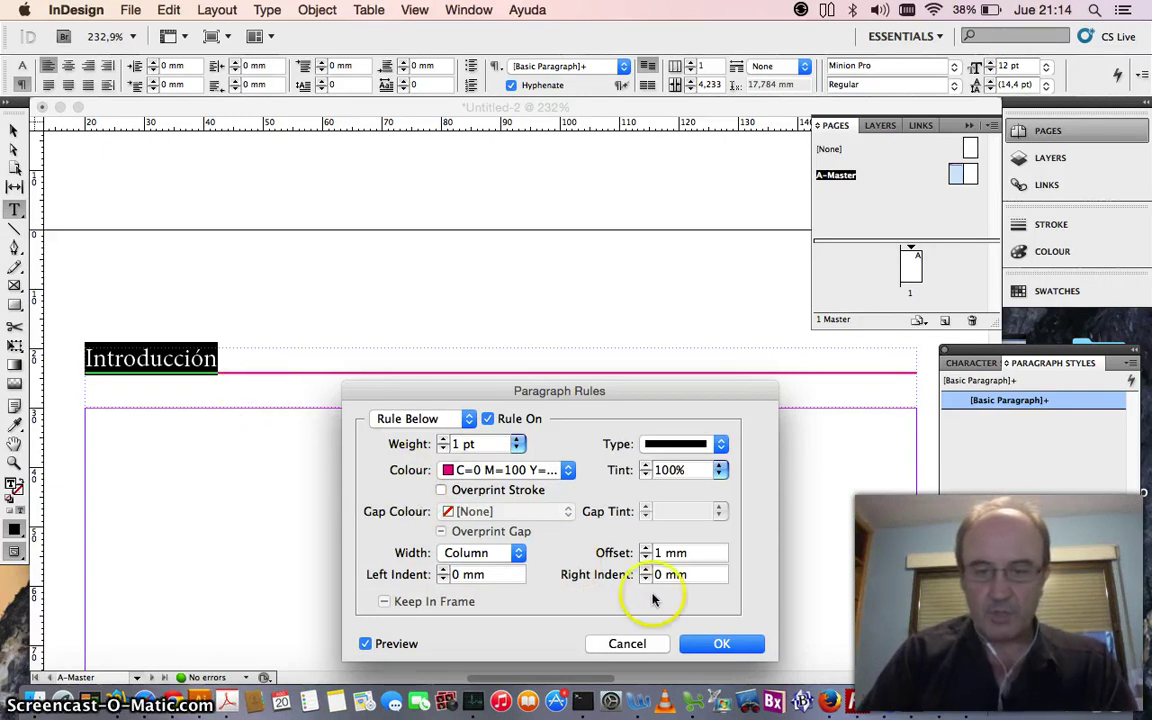
pyautogui.click(720, 643)
# Duplicate the left master page's header frame onto the right master page, aligned with its side margins at X 220 mm.
pyautogui.press('super+0')
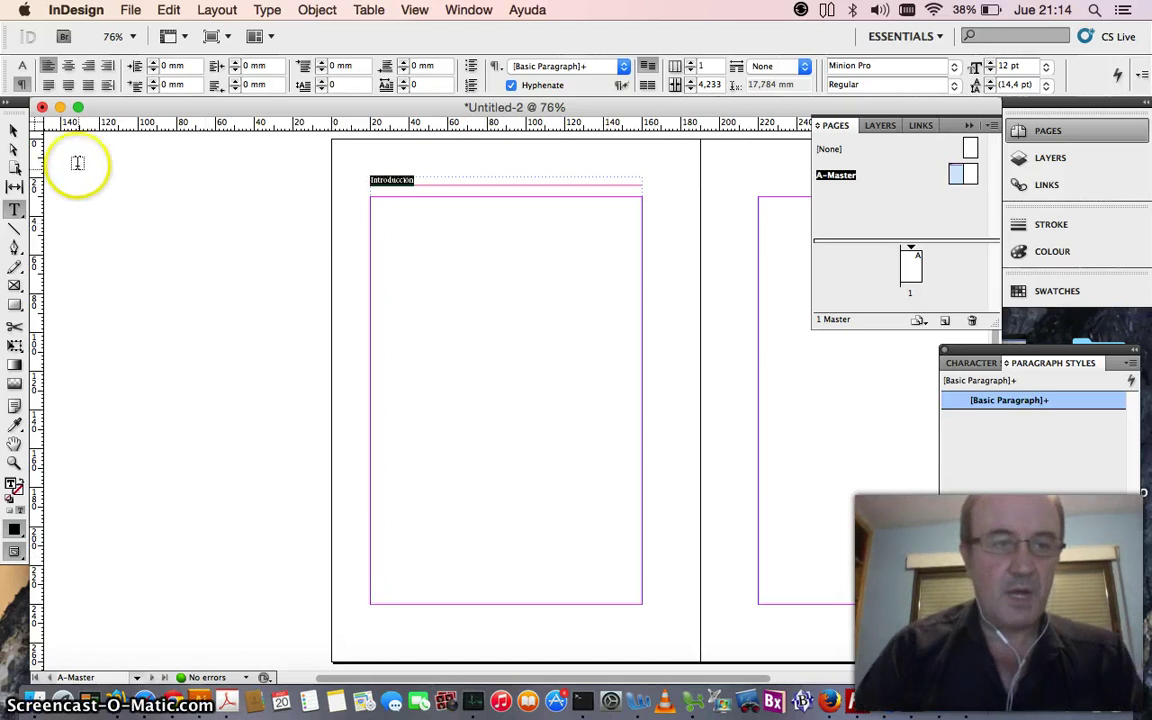
pyautogui.click(14, 130)
pyautogui.click(213, 219)
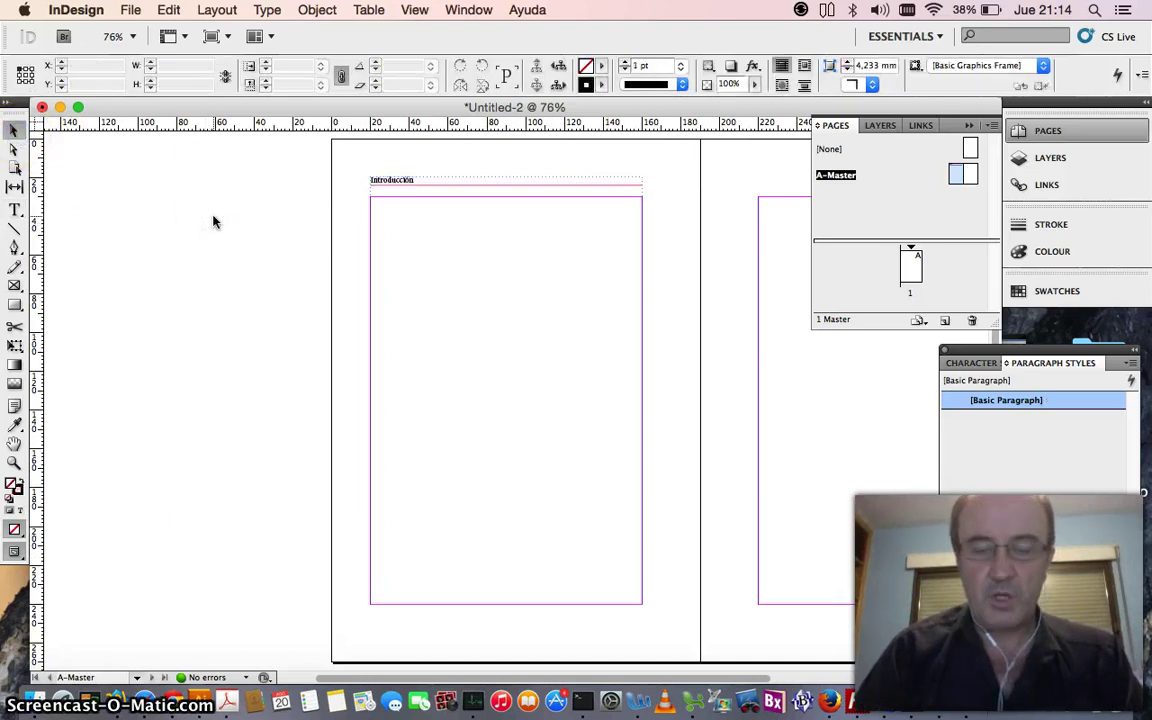
pyautogui.click(442, 180)
pyautogui.click(587, 358)
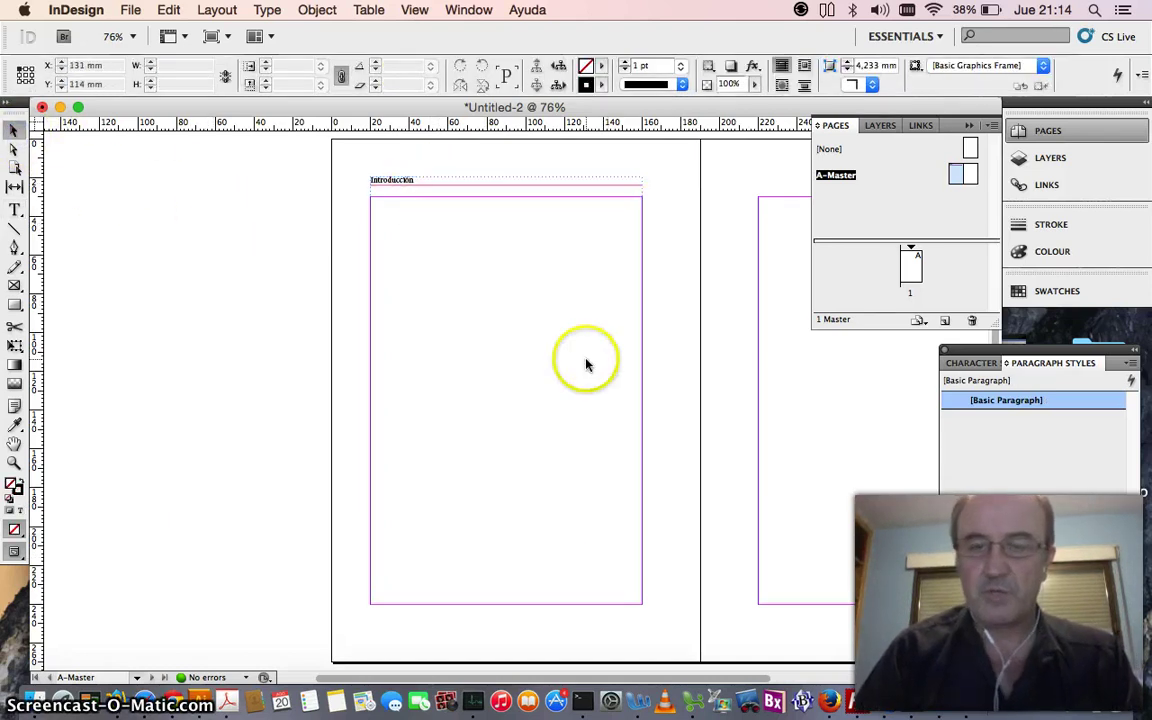
pyautogui.doubleClick(969, 175)
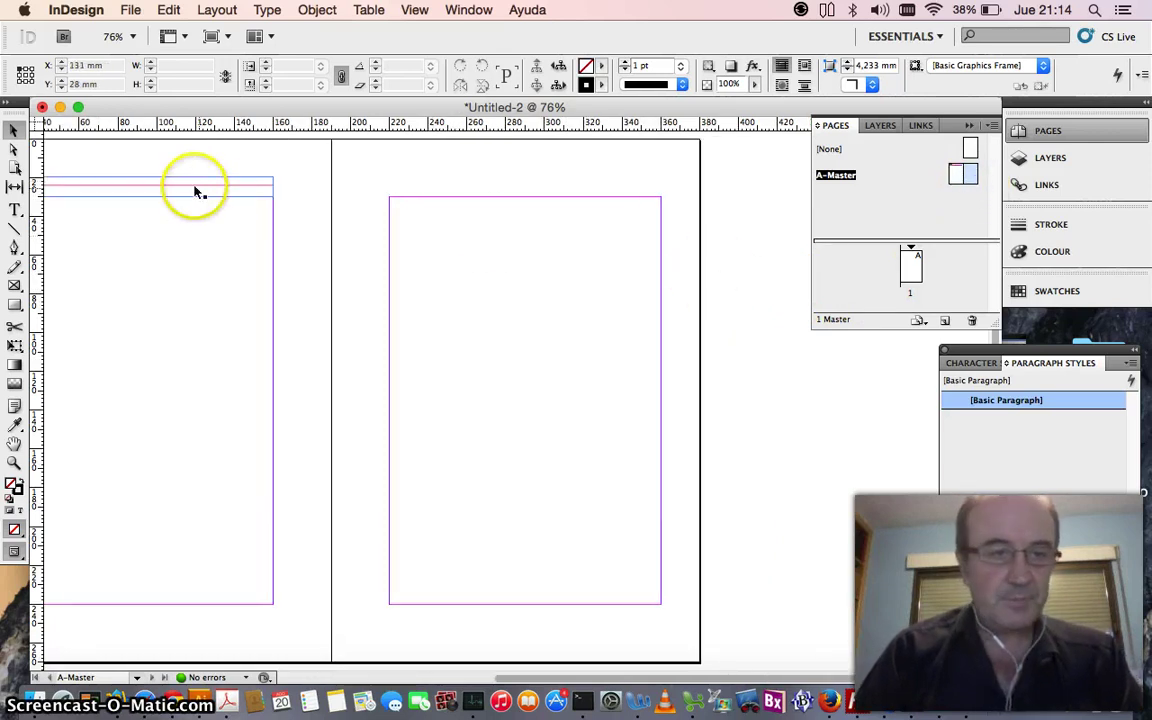
pyautogui.click(196, 190)
pyautogui.moveTo(175, 193)
pyautogui.mouseDown()
pyautogui.moveTo(116, 188)
pyautogui.moveTo(155, 187)
pyautogui.mouseUp()
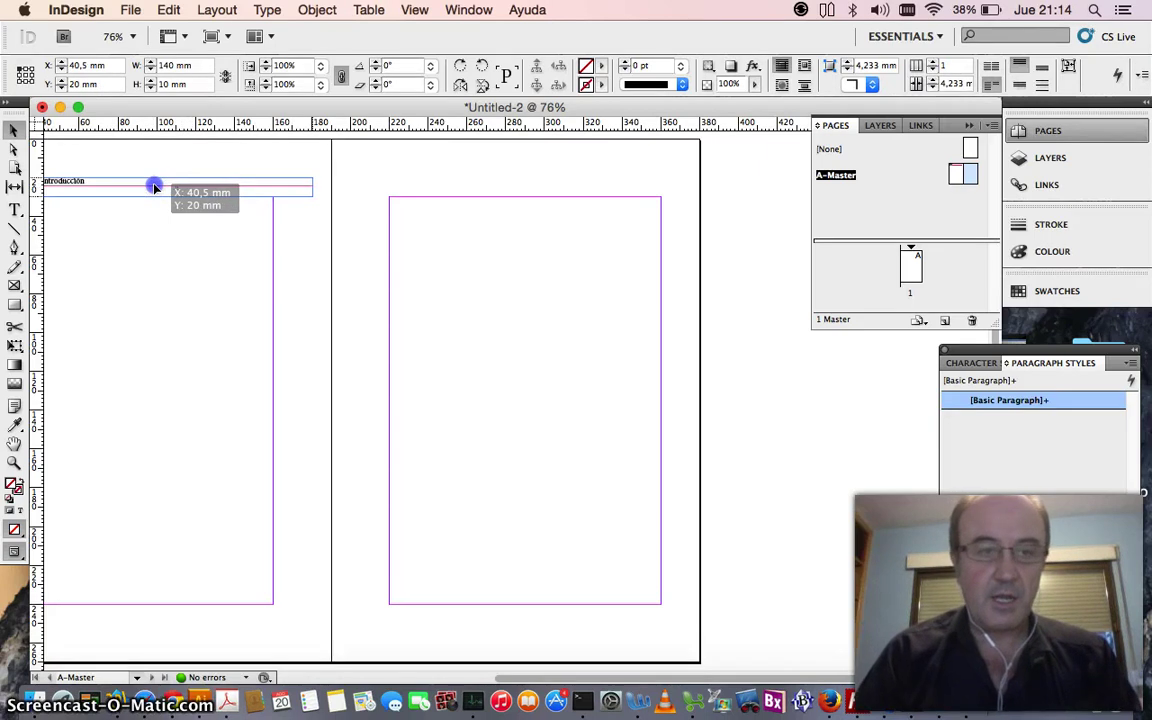
pyautogui.moveTo(155, 187); pyautogui.dragTo(501, 193)
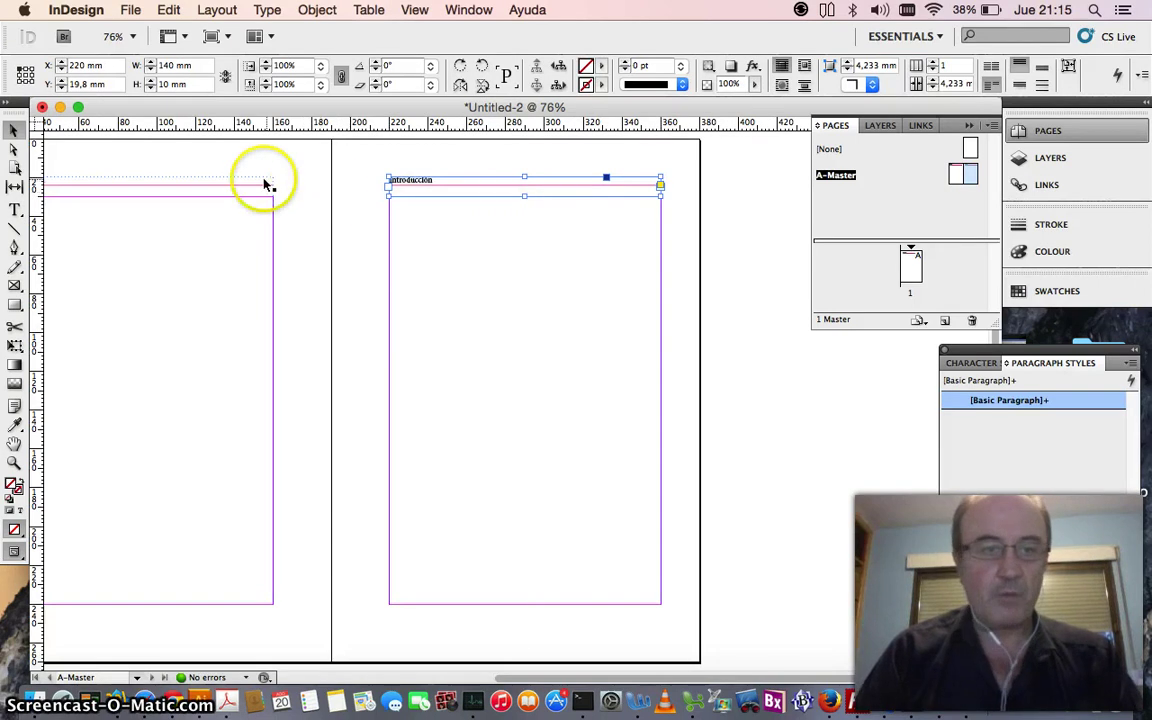
# Right-align the word "Introducción" in the right master page's header frame and deselect the frame.
pyautogui.doubleClick(422, 181)
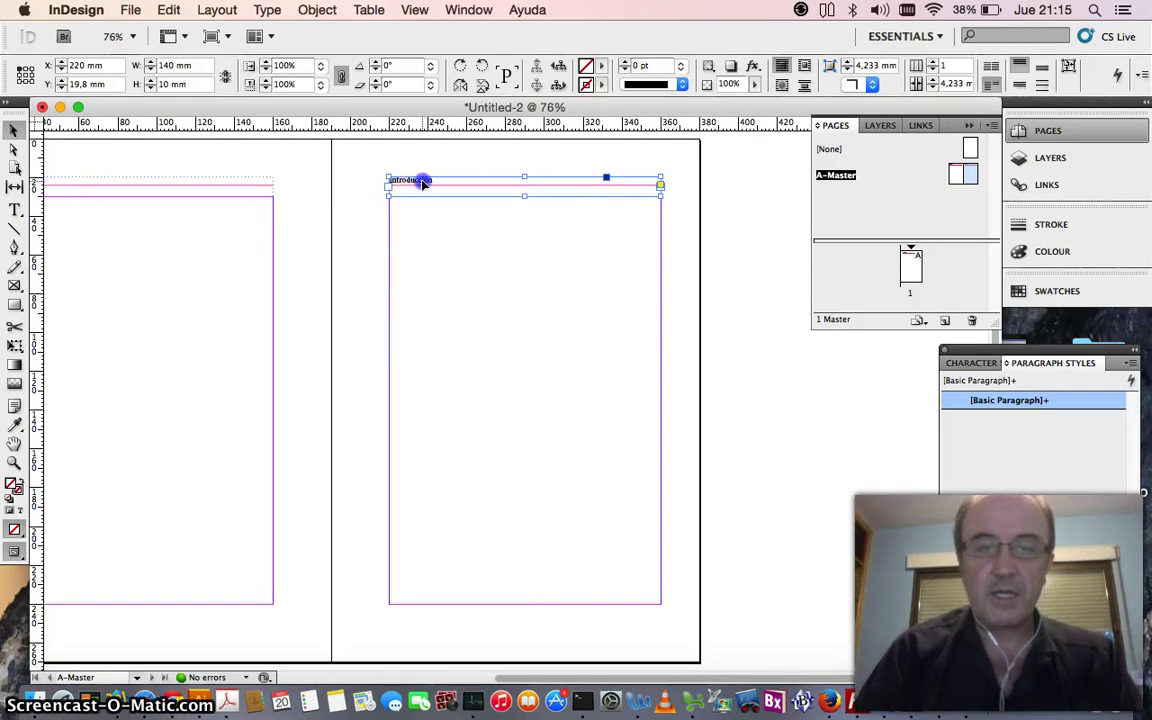
pyautogui.doubleClick(421, 183)
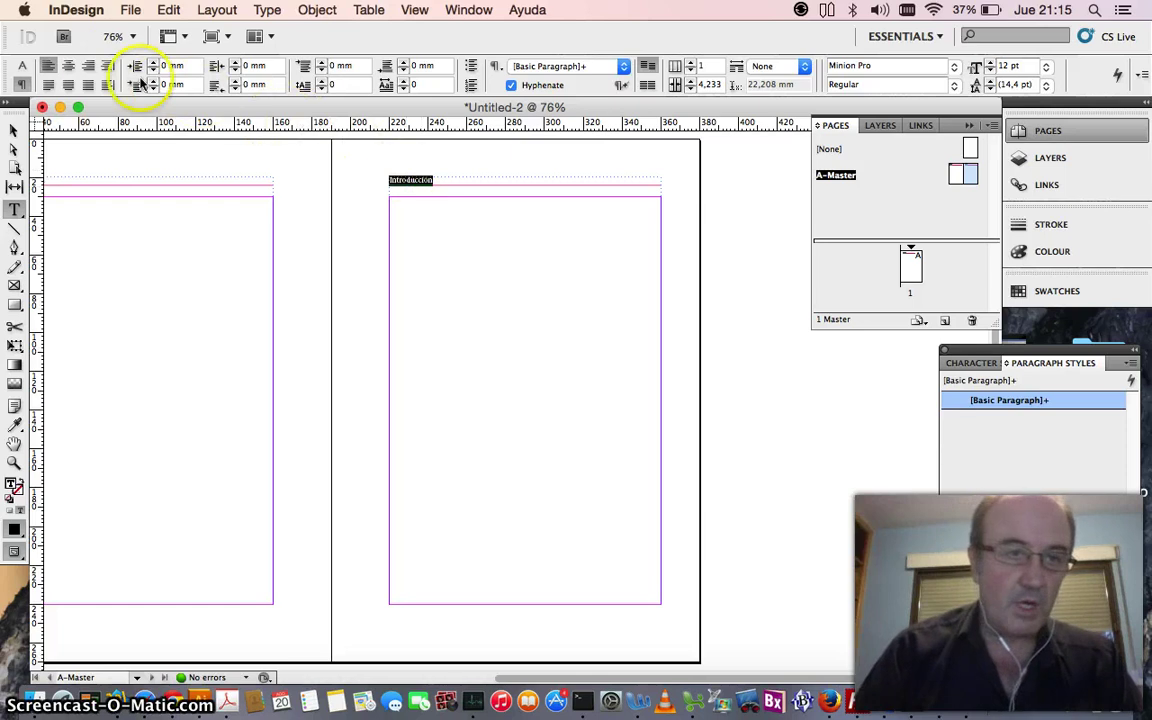
pyautogui.click(90, 66)
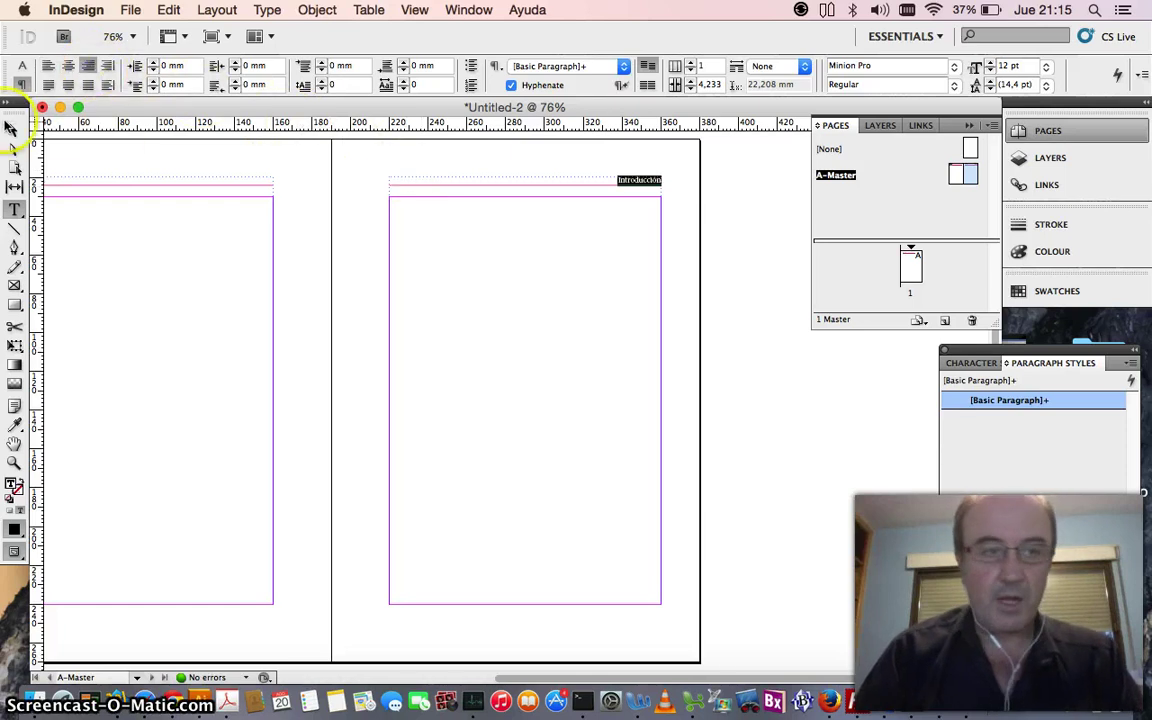
pyautogui.click(13, 128)
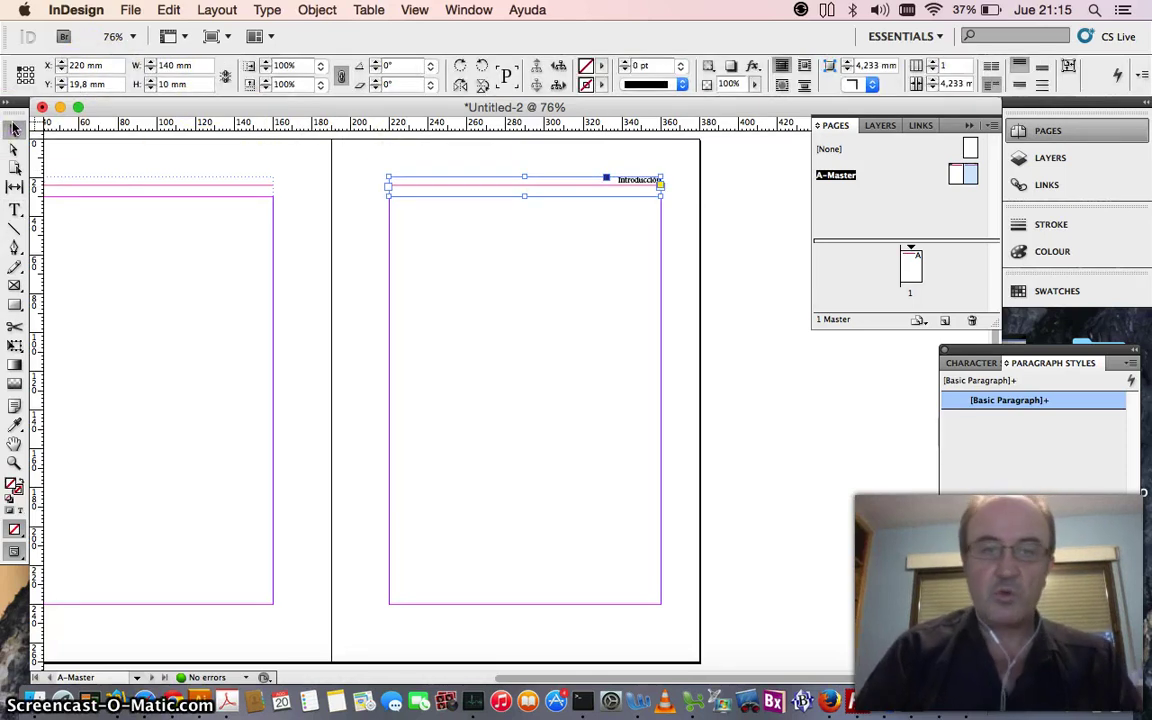
pyautogui.click(476, 342)
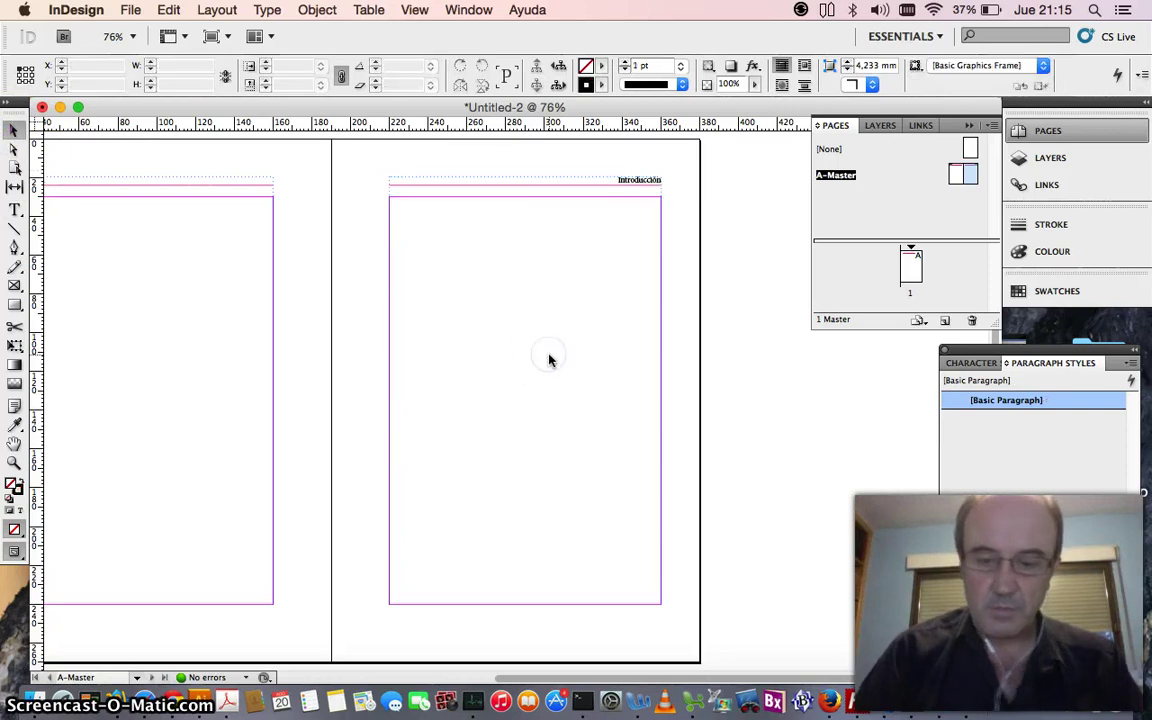
# Draw a footer text frame about 140 mm wide below the left master page's bottom margin and set its height to 10 mm.
pyautogui.doubleClick(960, 177)
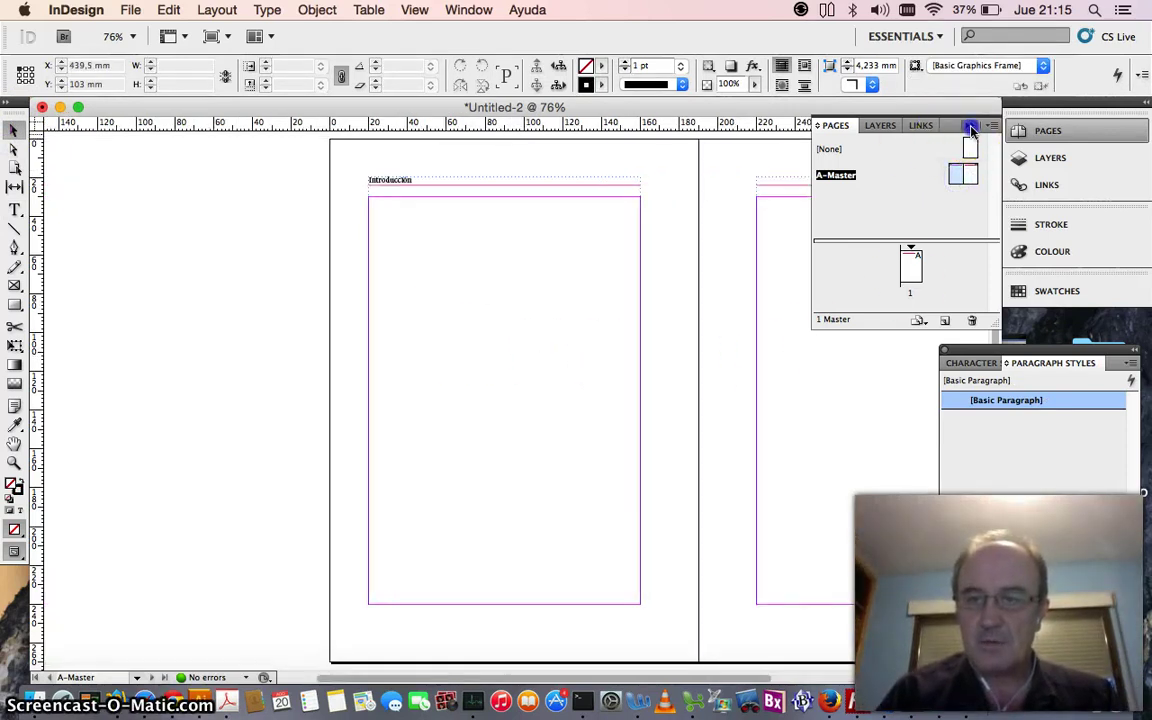
pyautogui.click(967, 125)
pyautogui.hscroll(5, 540, 676)
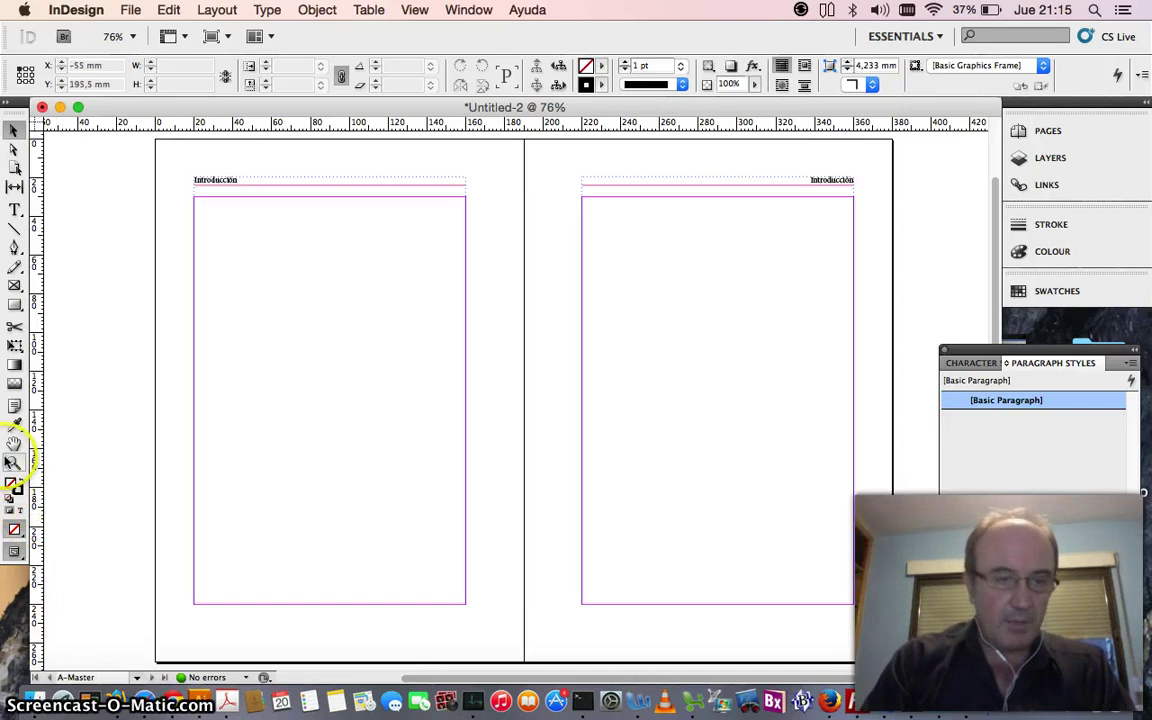
pyautogui.moveTo(167, 558); pyautogui.dragTo(485, 644)
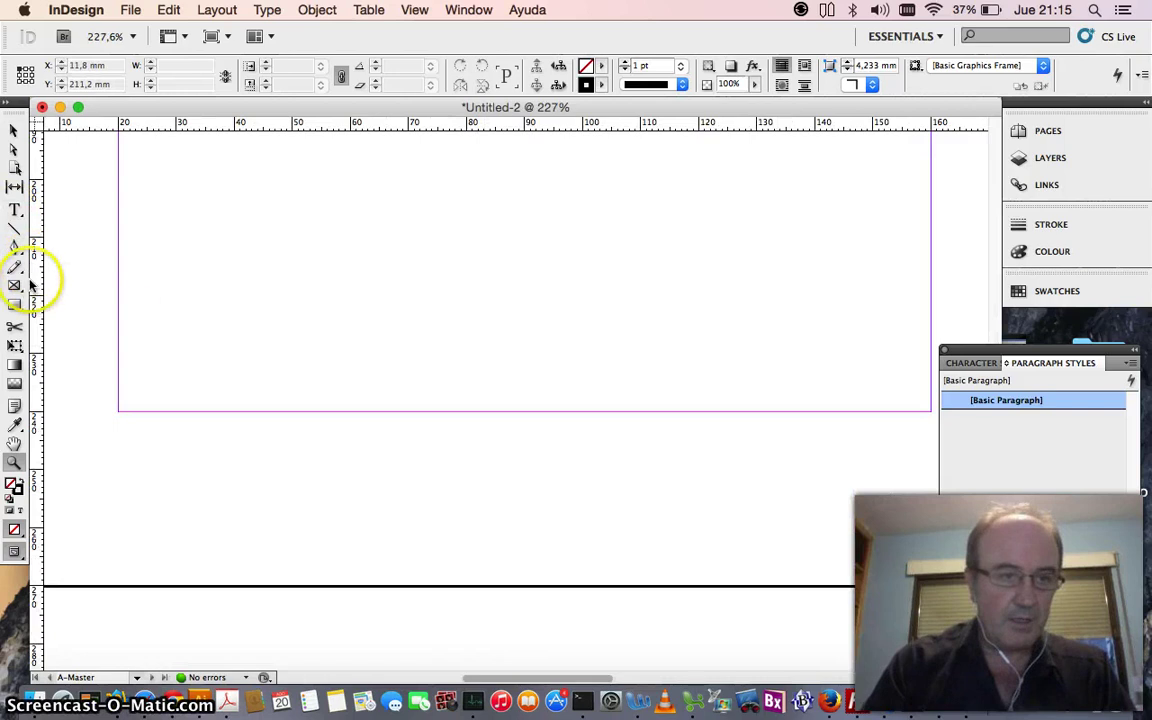
pyautogui.click(15, 210)
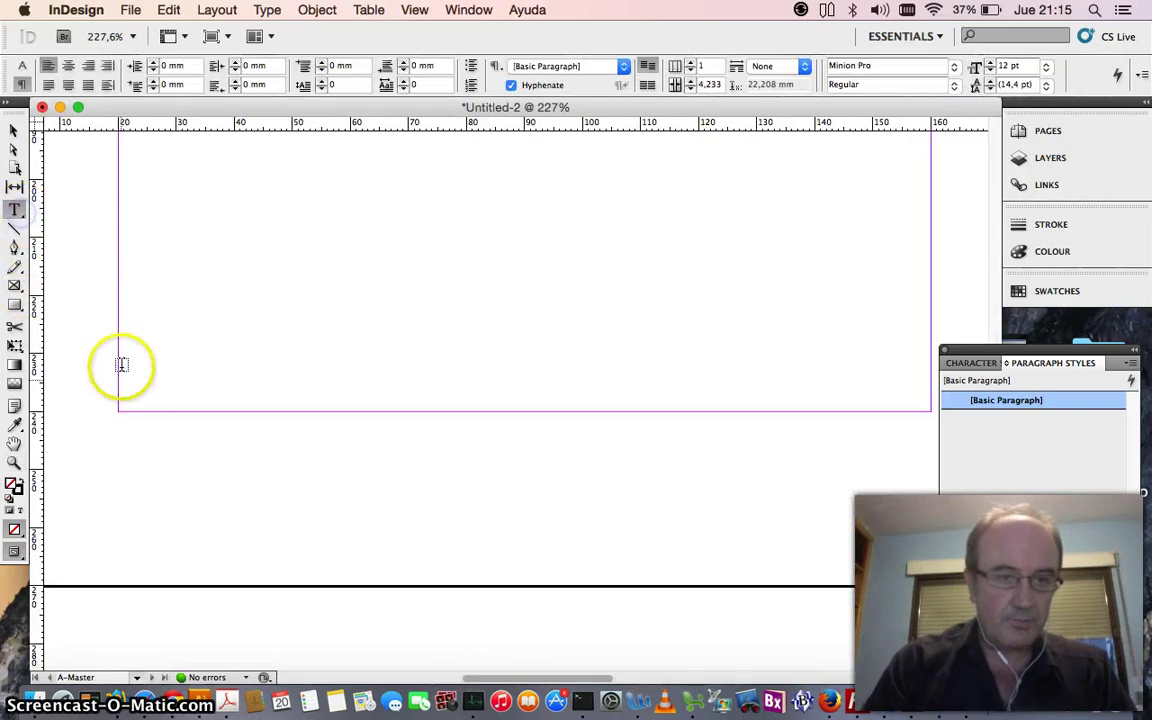
pyautogui.moveTo(119, 410); pyautogui.dragTo(930, 464)
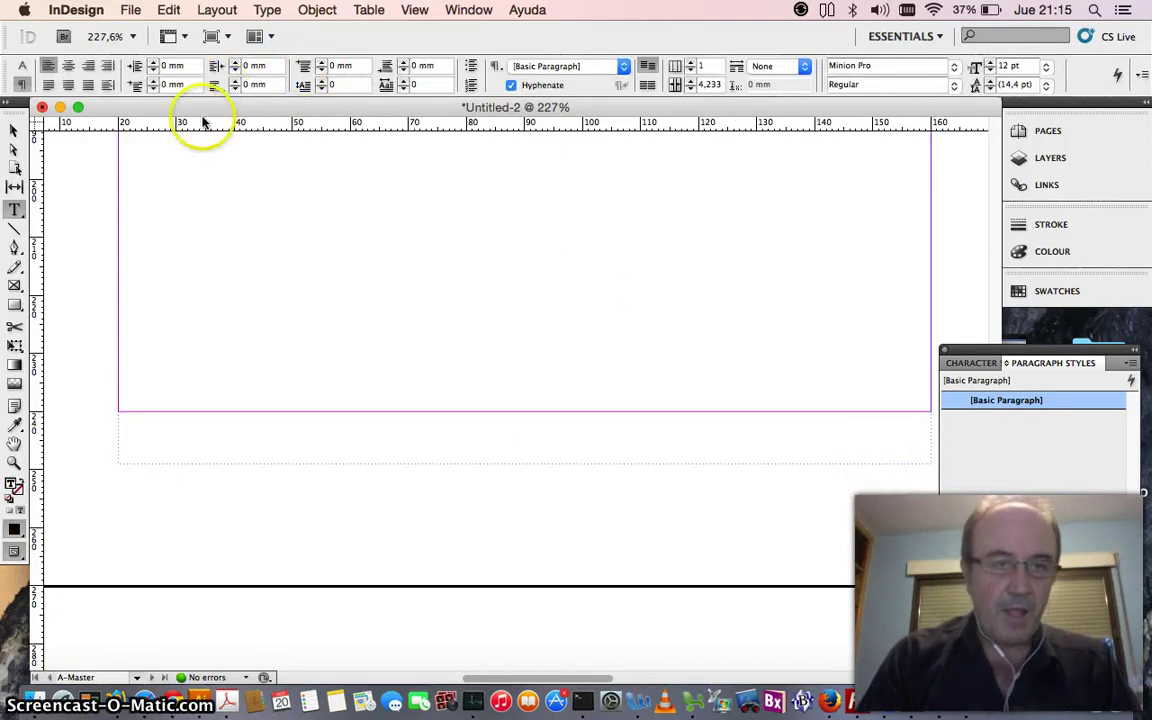
pyautogui.click(14, 131)
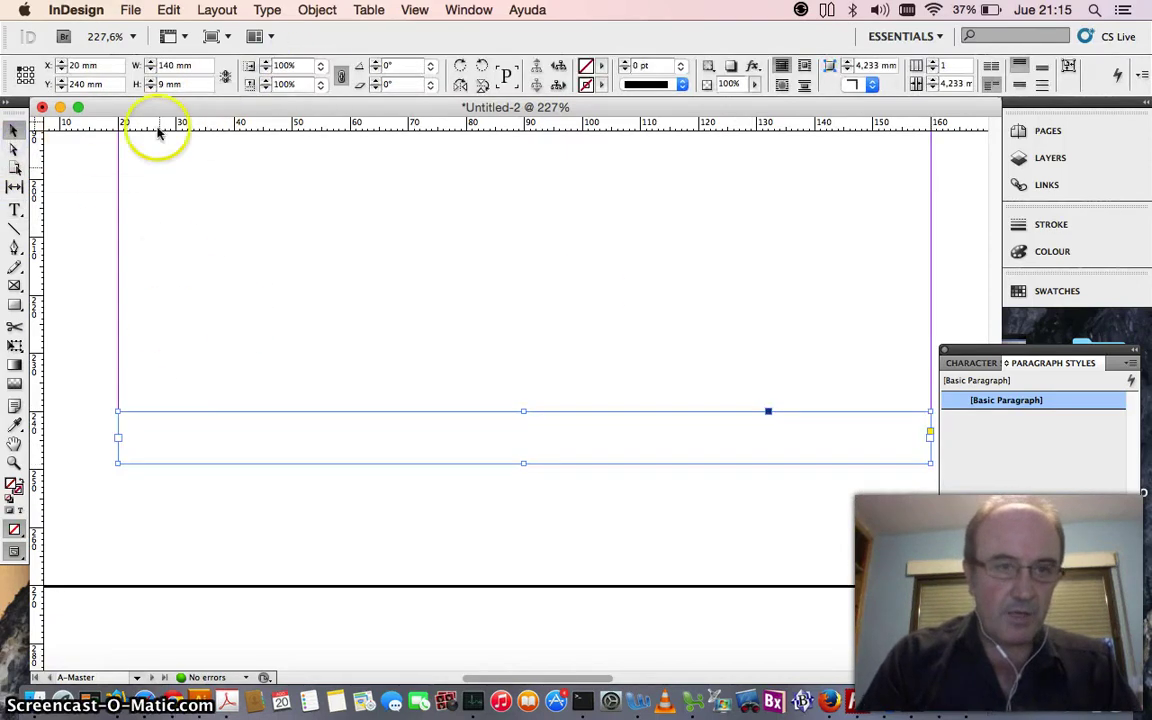
pyautogui.click(172, 86)
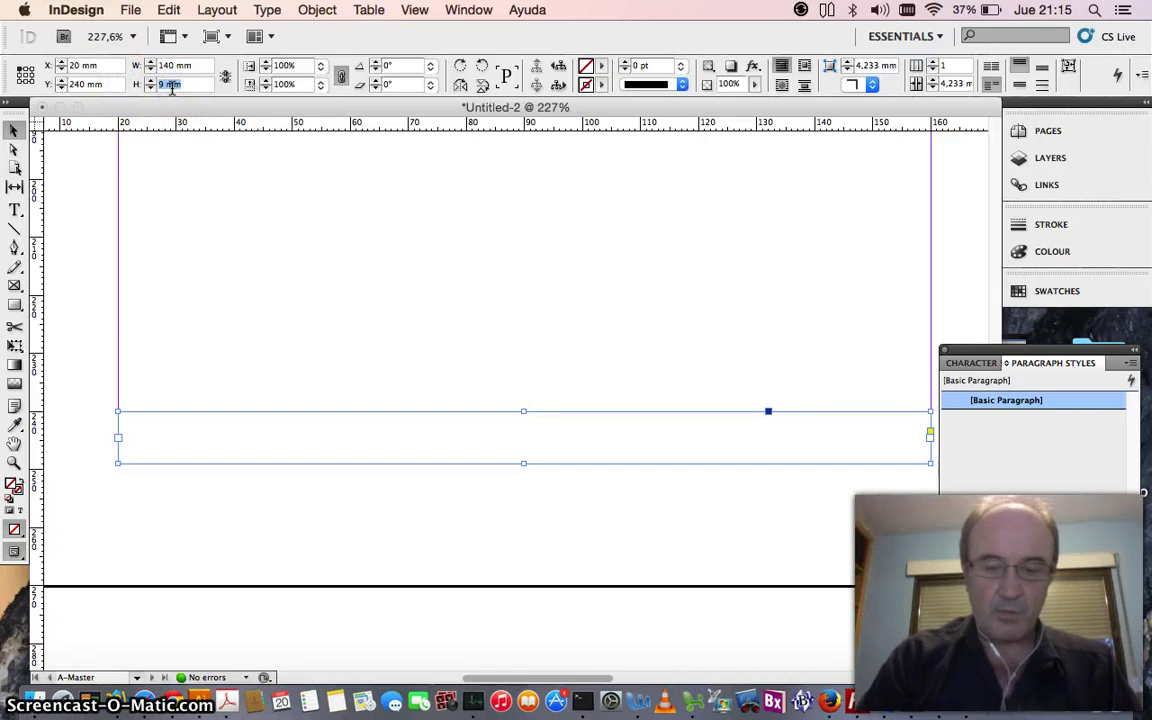
pyautogui.write('10')
pyautogui.press('Return')
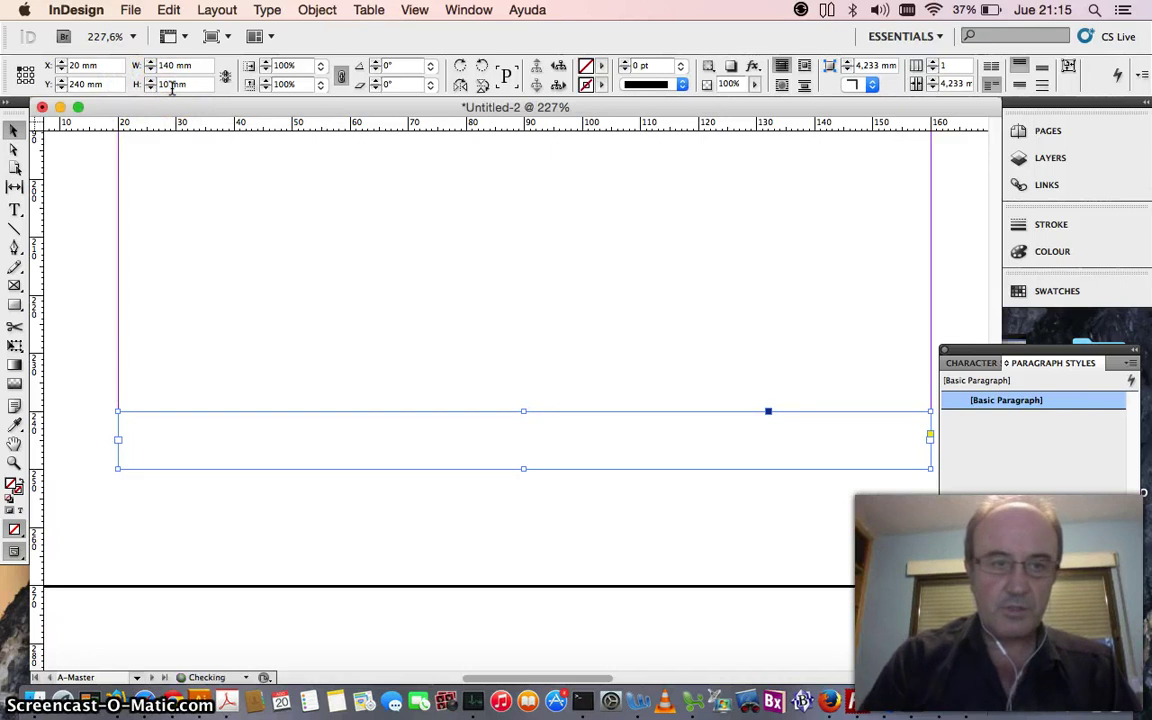
# Insert a Current Page Number marker in the left master page's footer frame and select it.
pyautogui.click(16, 210)
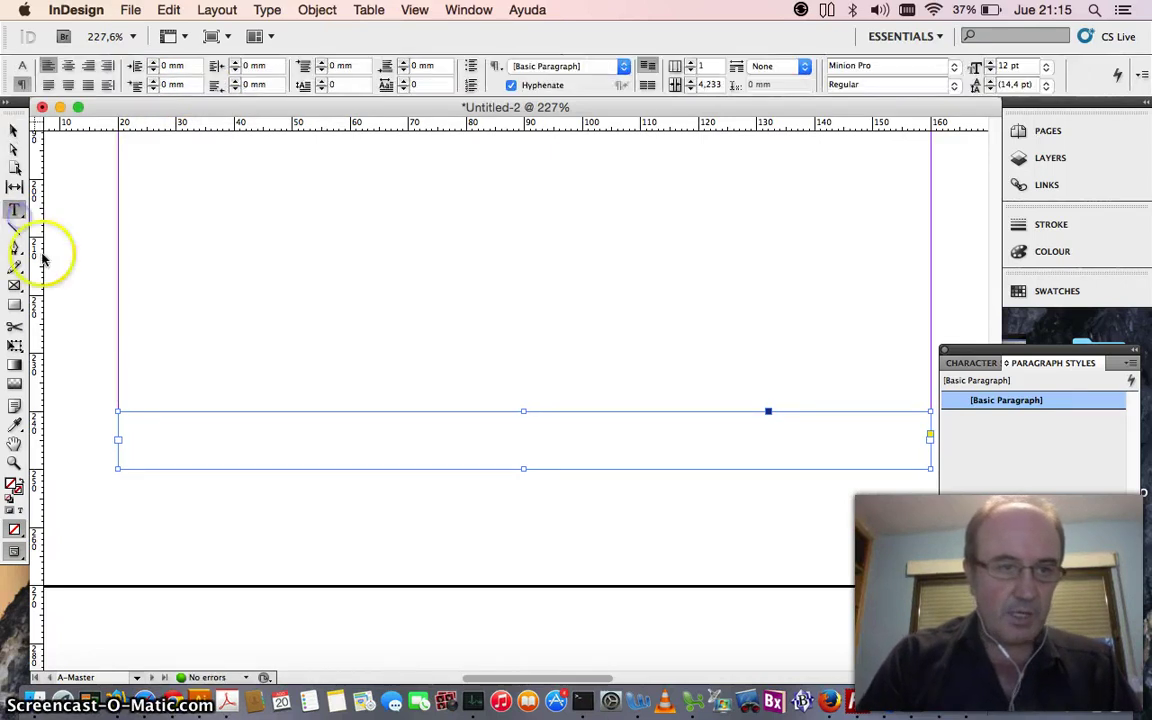
pyautogui.click(162, 435)
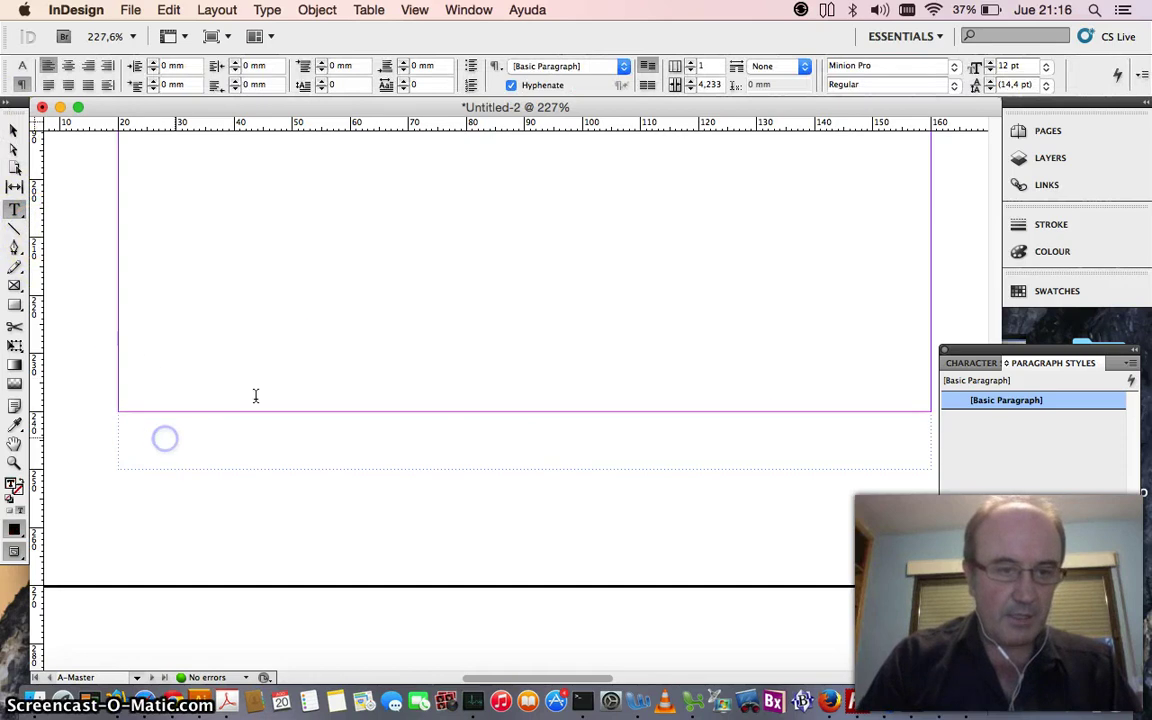
pyautogui.click(380, 9)
pyautogui.moveTo(275, 9)
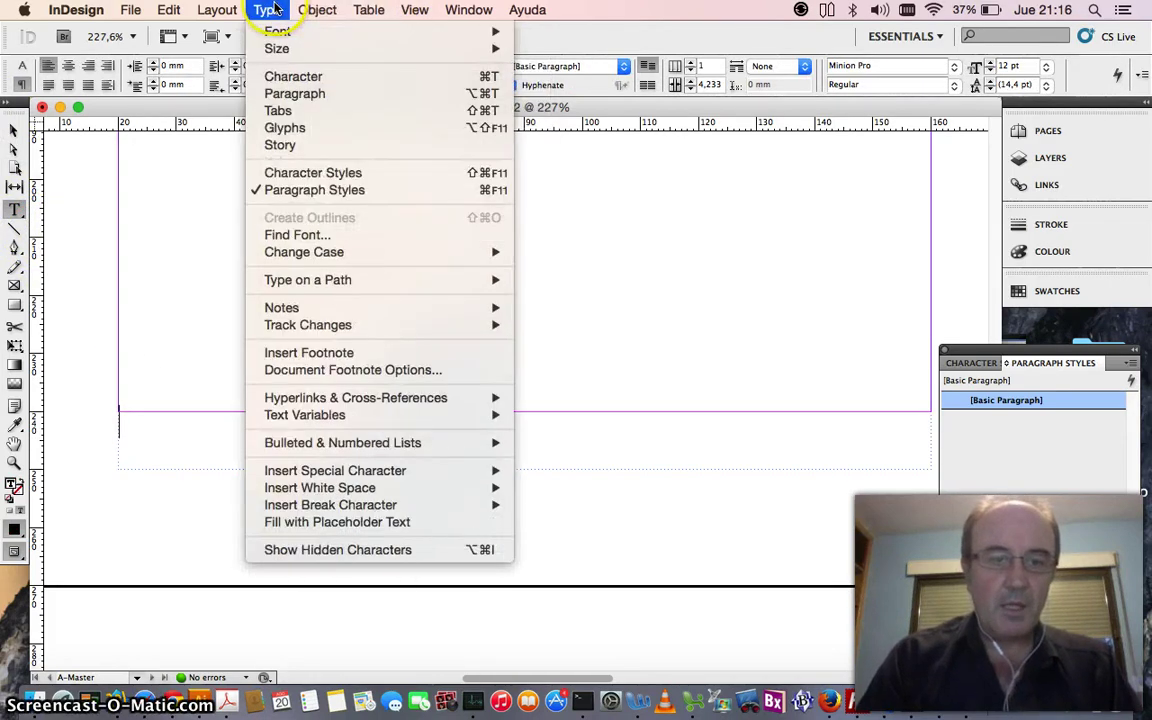
pyautogui.moveTo(368, 467)
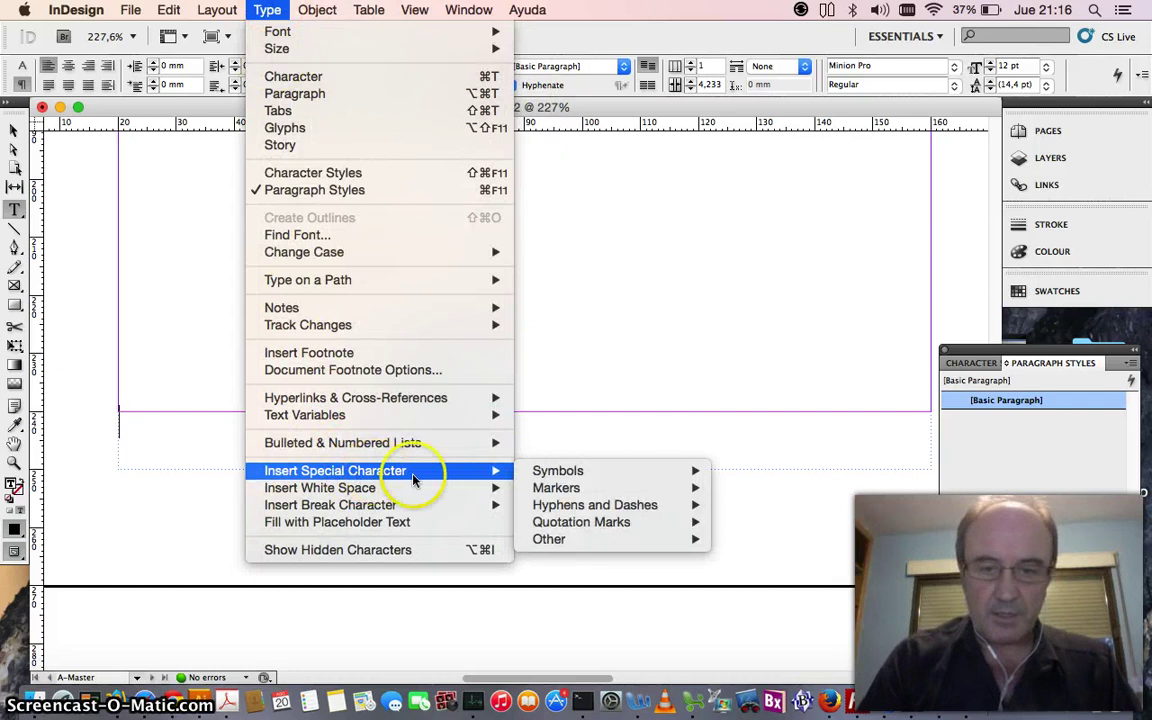
pyautogui.moveTo(579, 487)
pyautogui.click(748, 486)
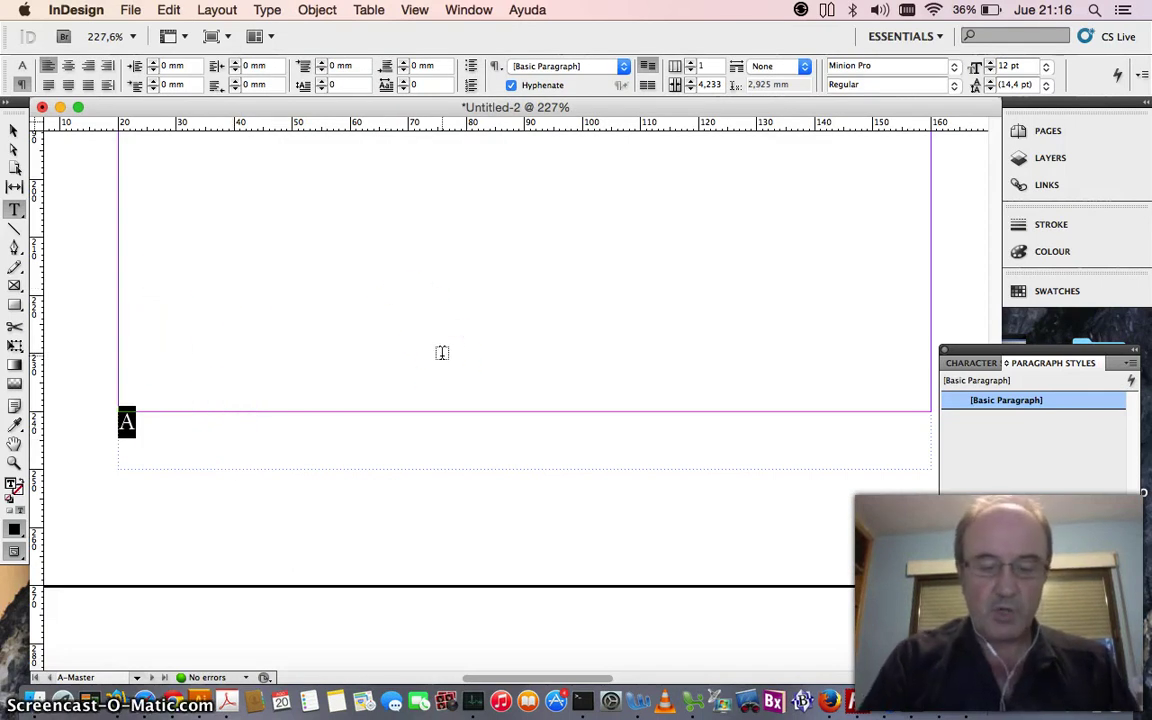
# Set the vertical justification of the left master page's footer frame to Bottom in the text frame options.
pyautogui.press('super+b')
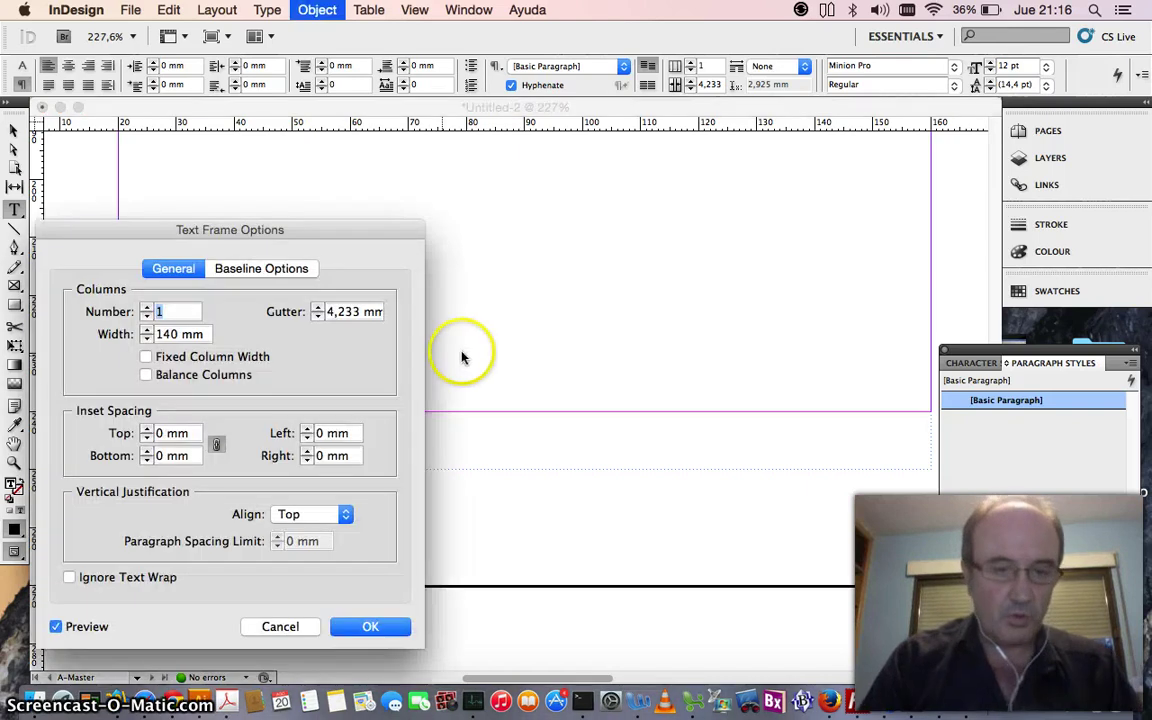
pyautogui.click(313, 520)
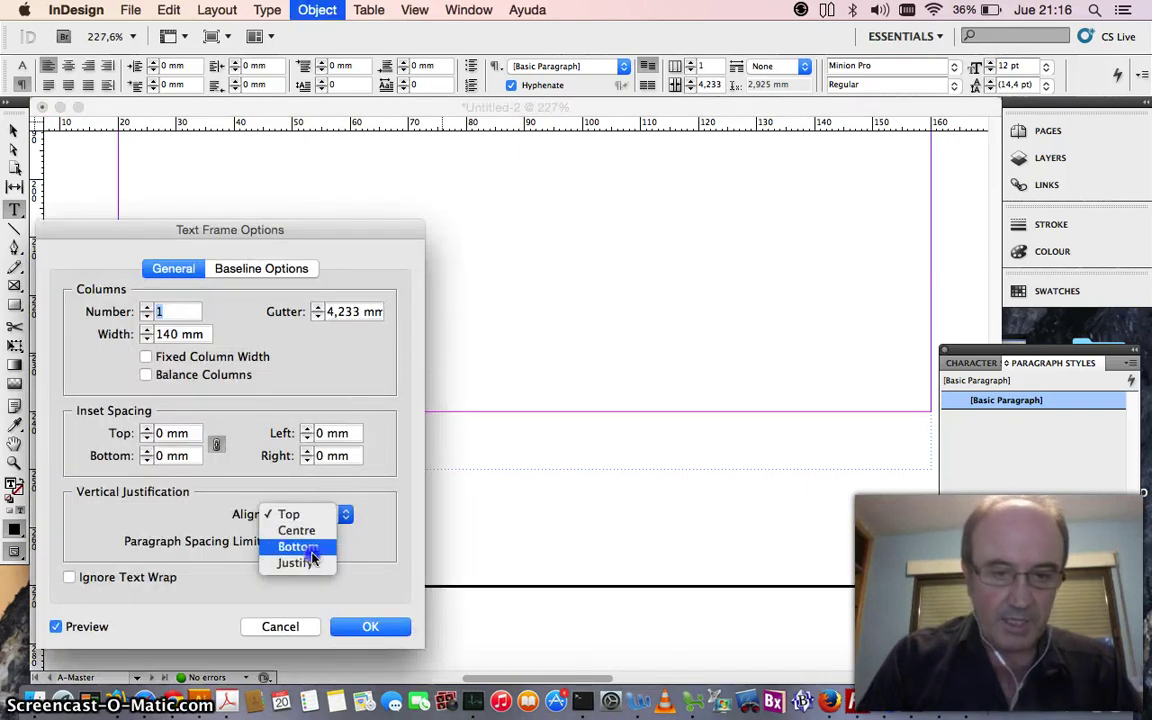
pyautogui.click(310, 560)
pyautogui.click(297, 518)
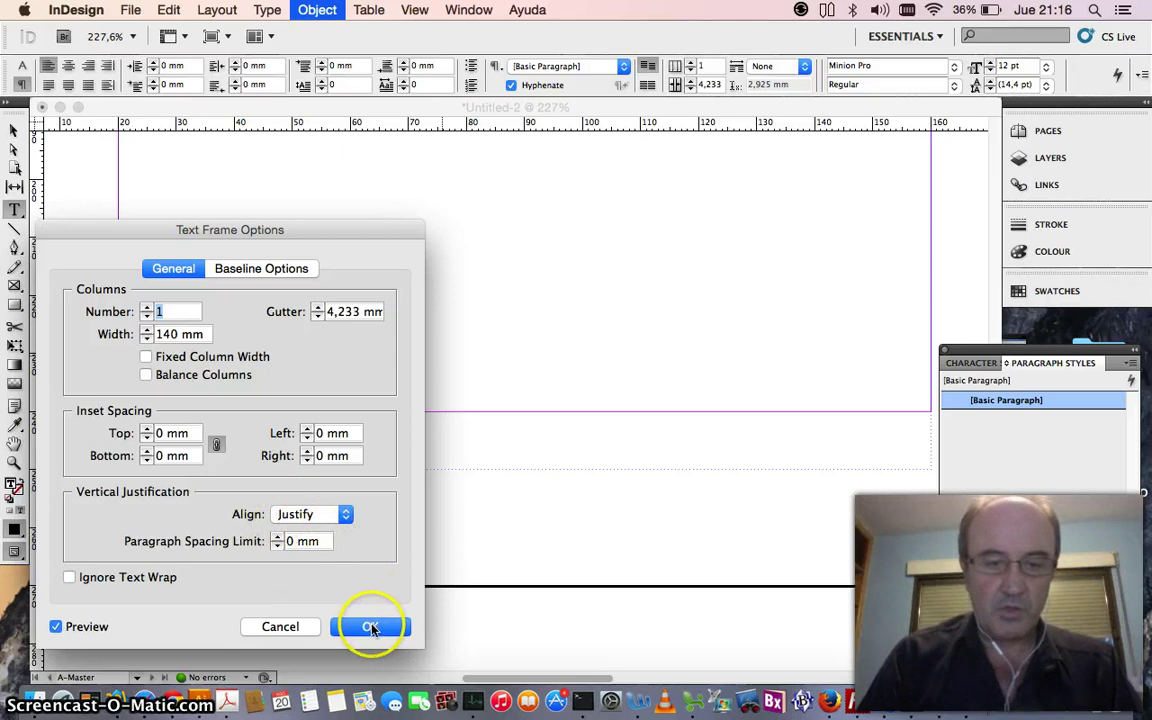
pyautogui.click(343, 516)
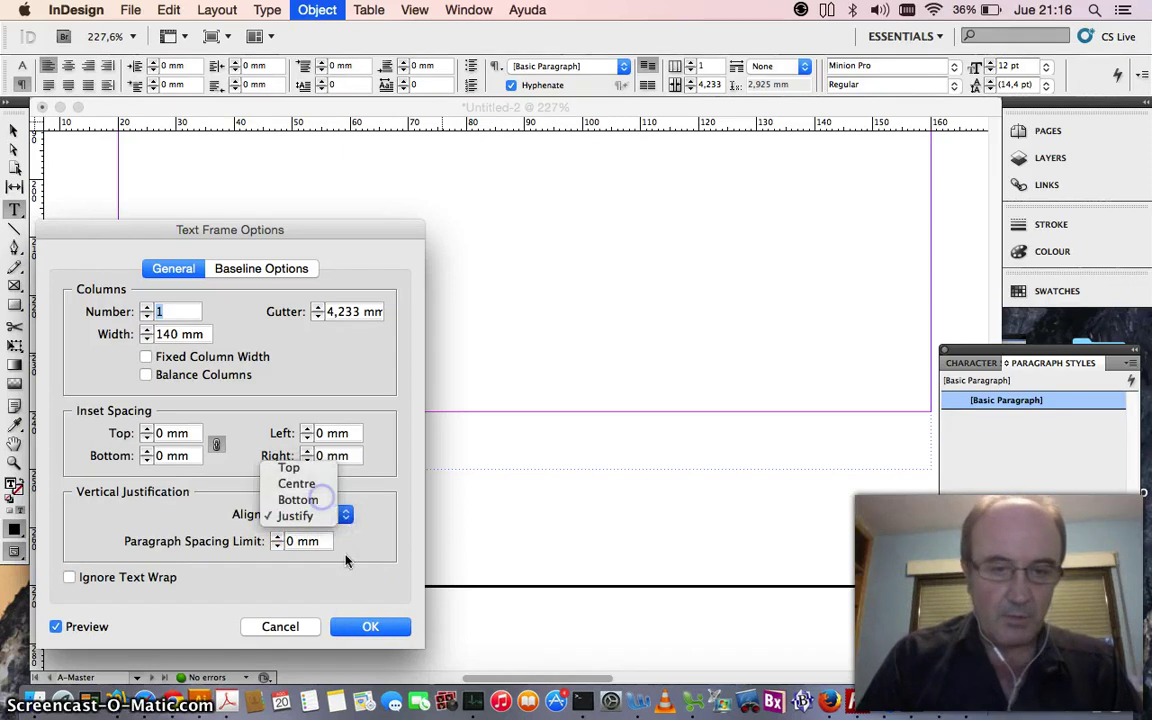
pyautogui.click(300, 496)
pyautogui.click(370, 626)
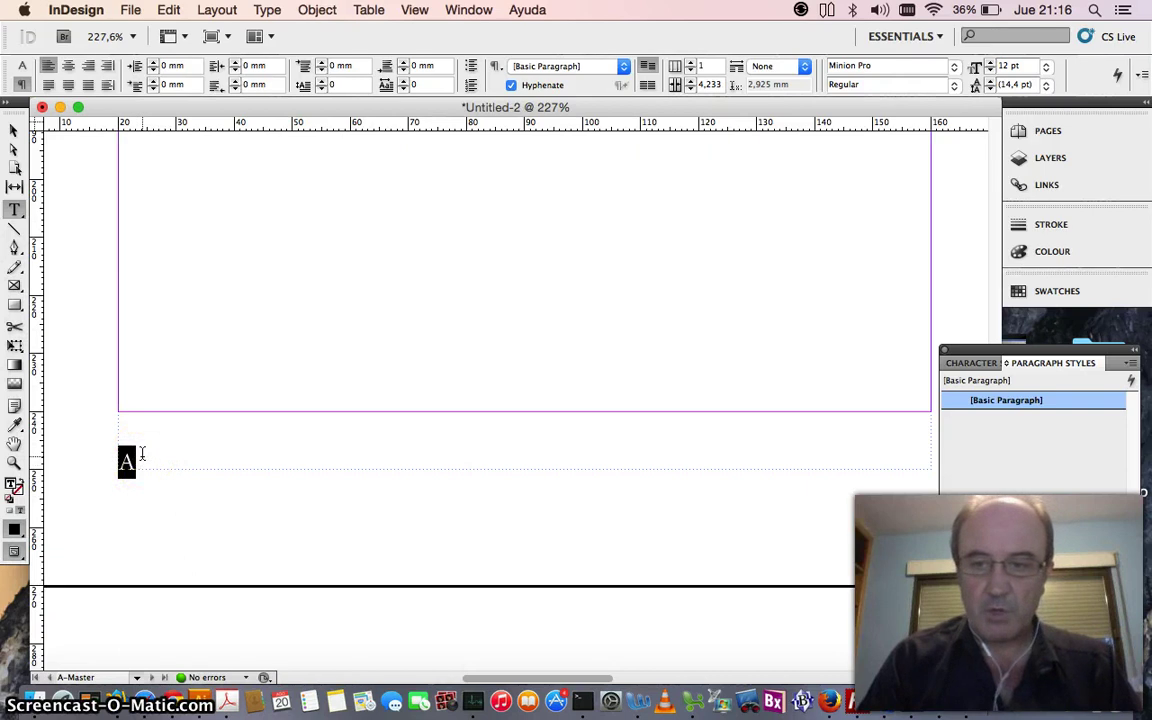
# Duplicate the left master page's footer frame onto the right master page, aligned with its side margins at X 220 mm.
pyautogui.press('super+0')
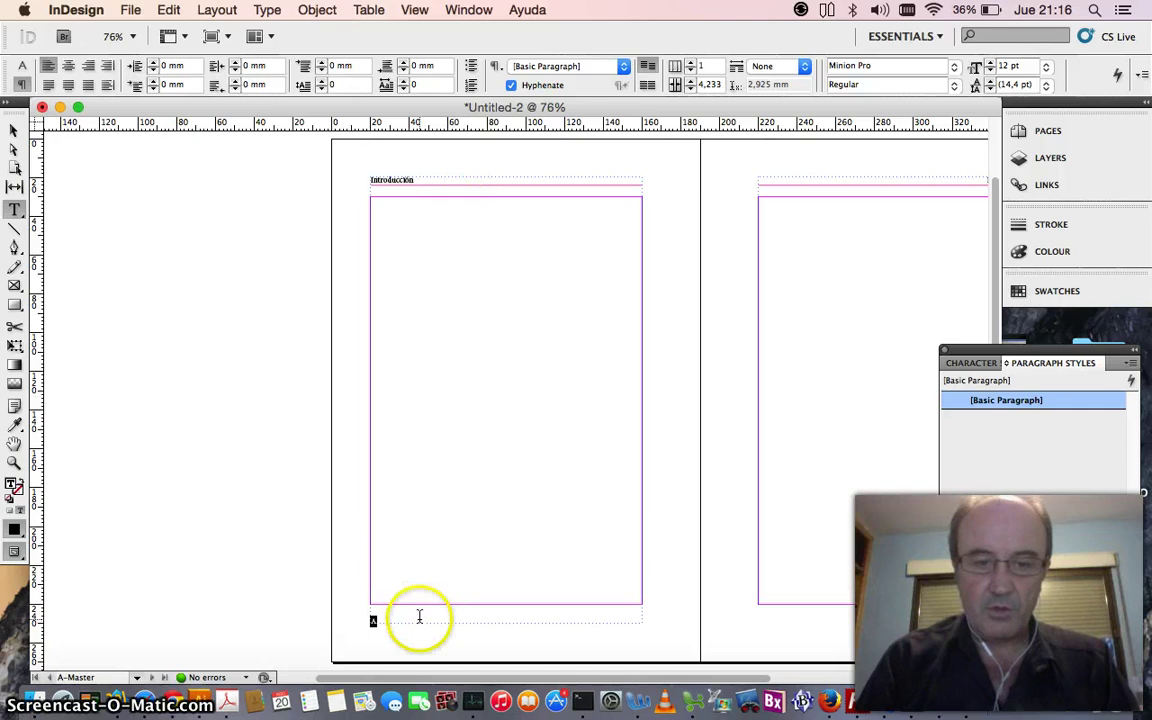
pyautogui.click(14, 130)
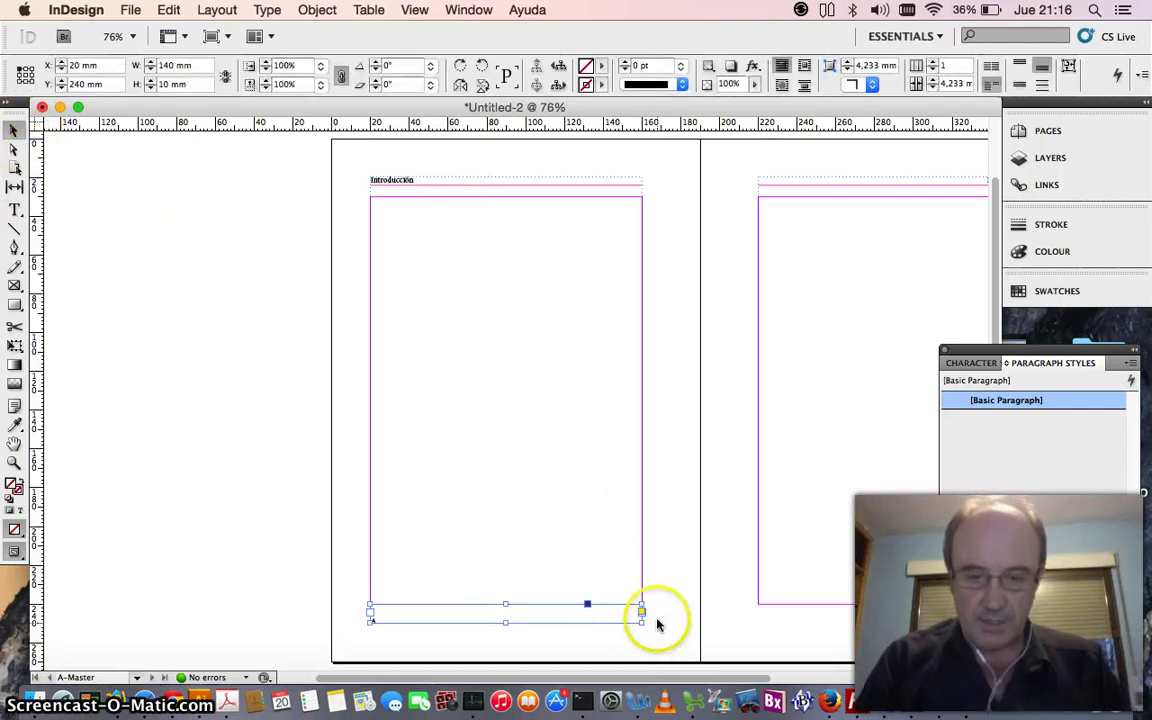
pyautogui.scroll(-2, 660, 605)
pyautogui.scroll(2, 659, 598)
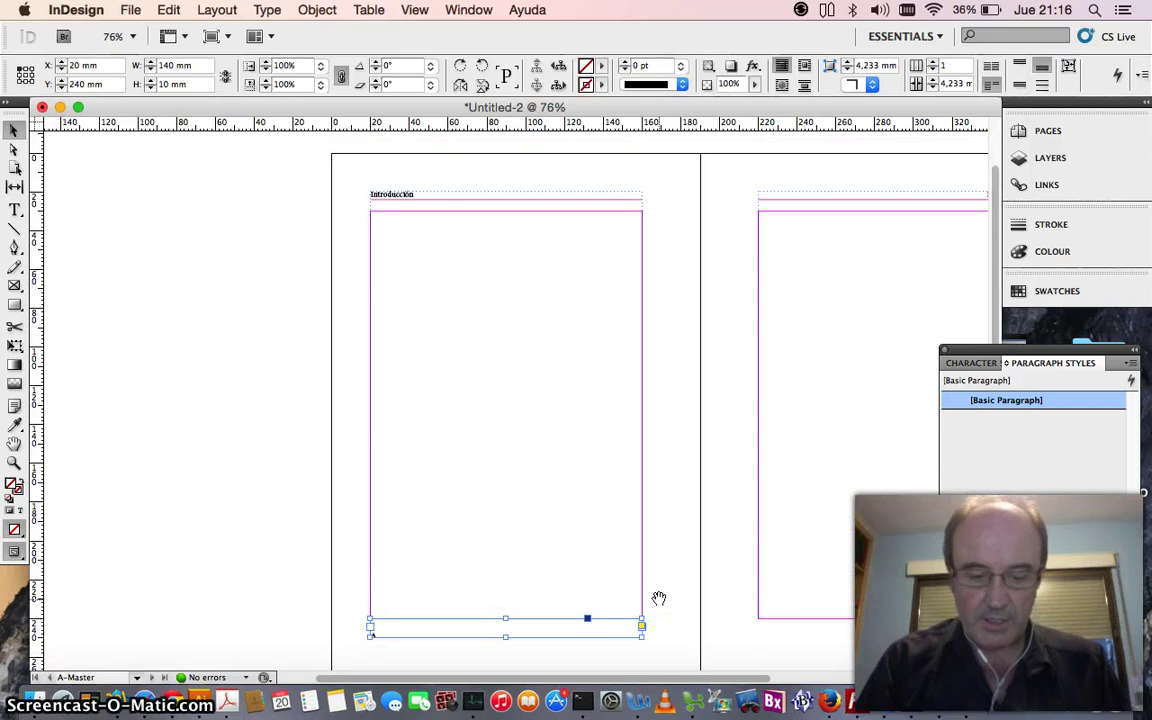
pyautogui.scroll(-3, 707, 625)
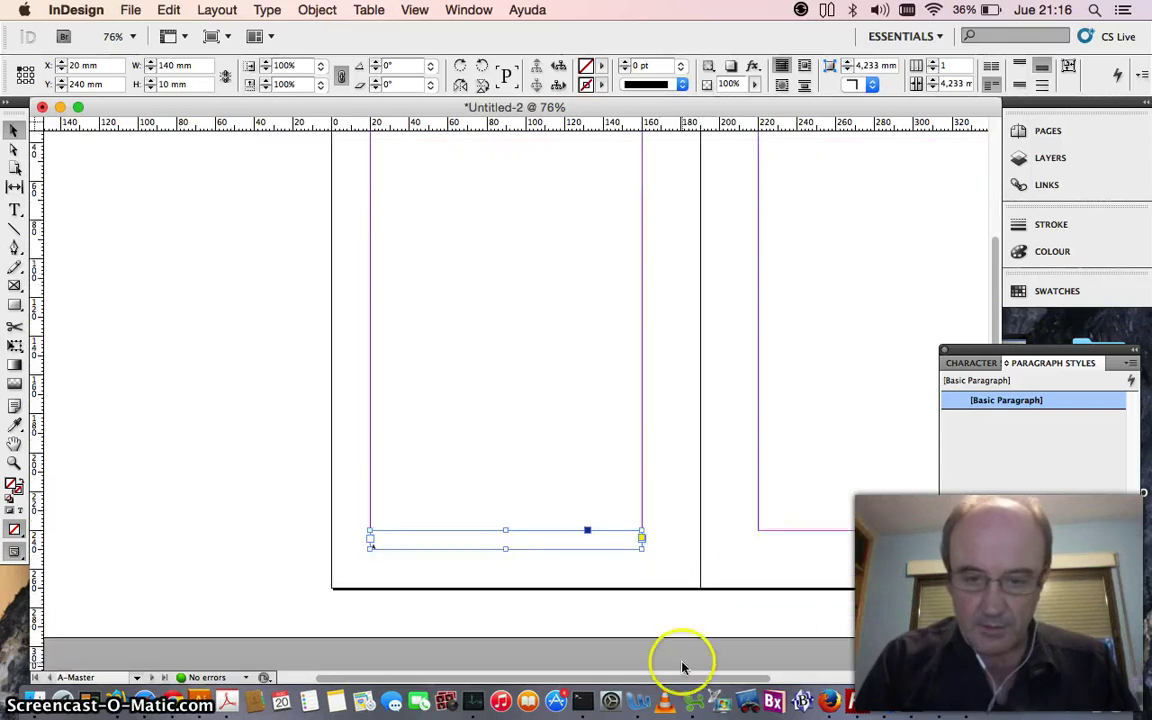
pyautogui.moveTo(682, 667); pyautogui.dragTo(800, 674)
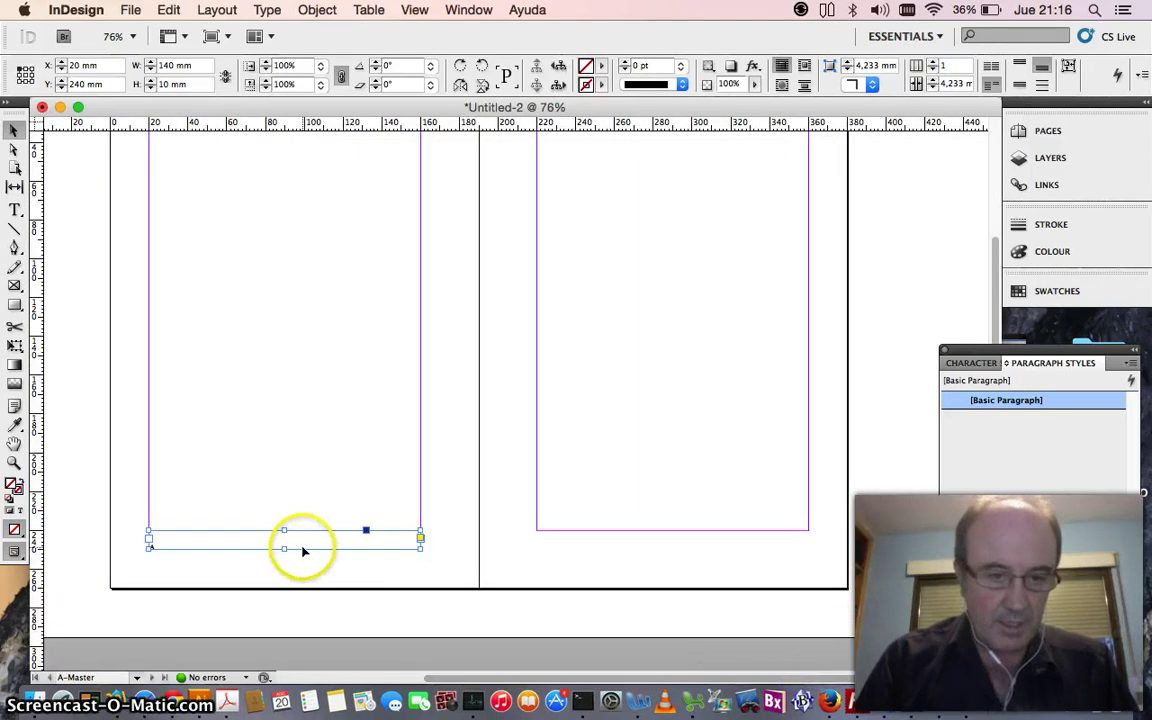
pyautogui.moveTo(304, 550); pyautogui.dragTo(690, 556)
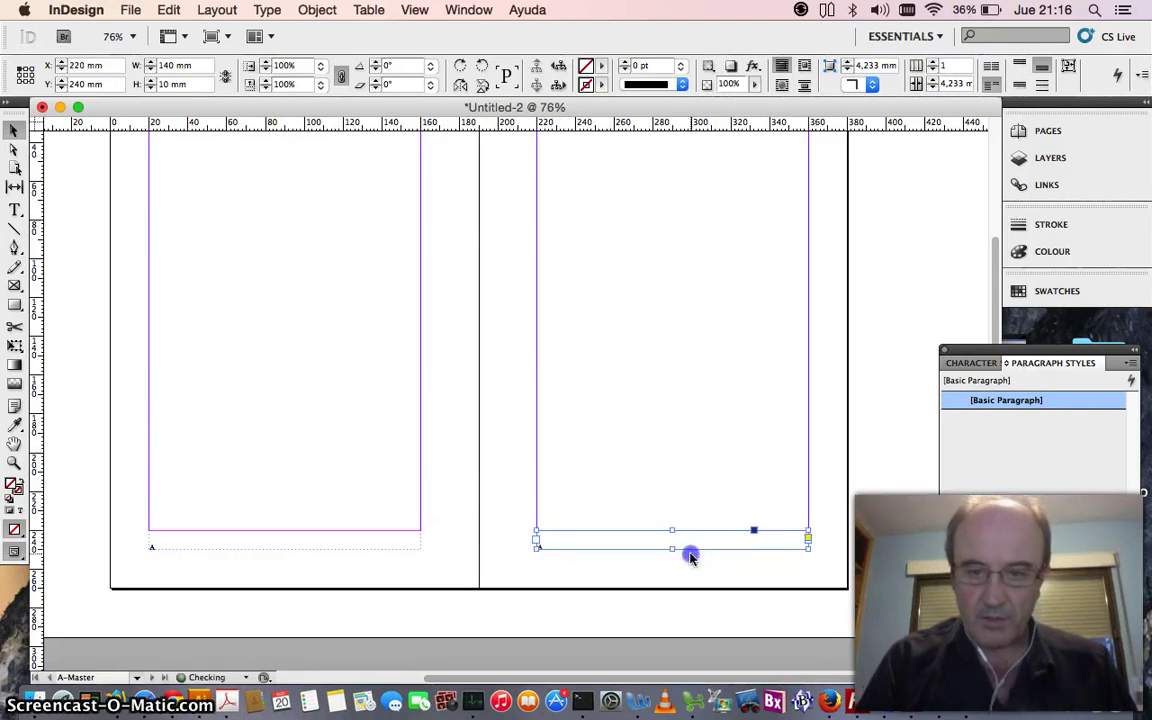
# Right-align the page number marker in the right master page's footer frame and deselect the frame.
pyautogui.doubleClick(561, 546)
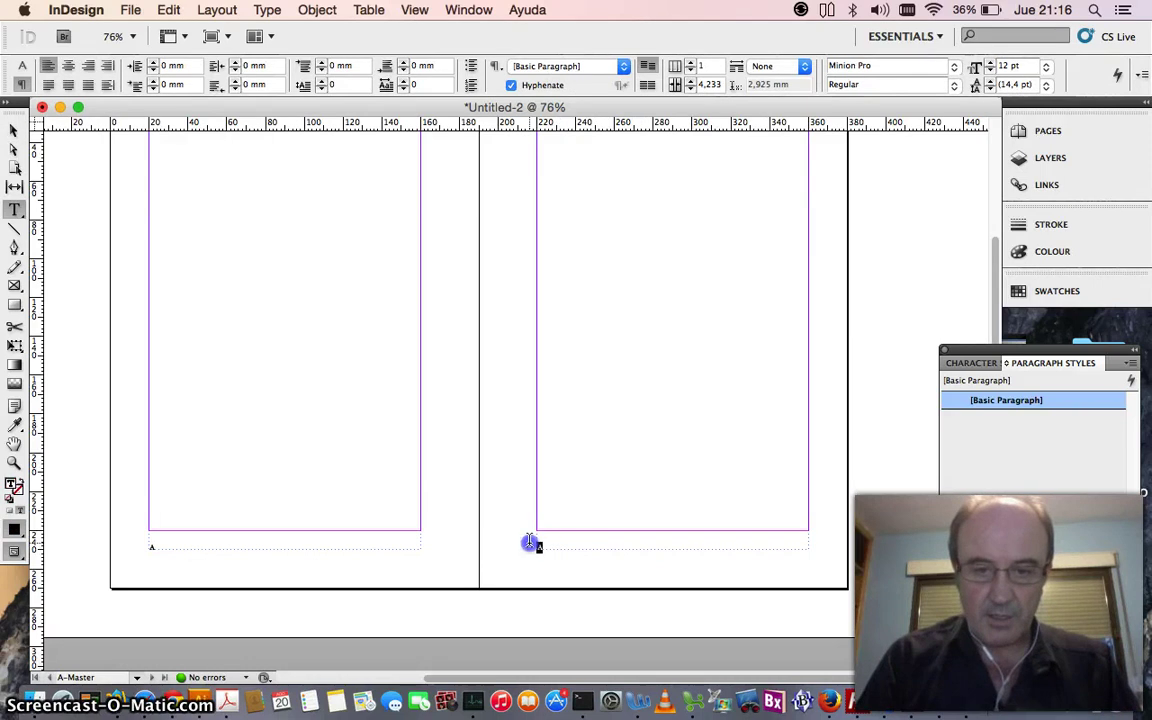
pyautogui.moveTo(530, 543); pyautogui.dragTo(542, 546)
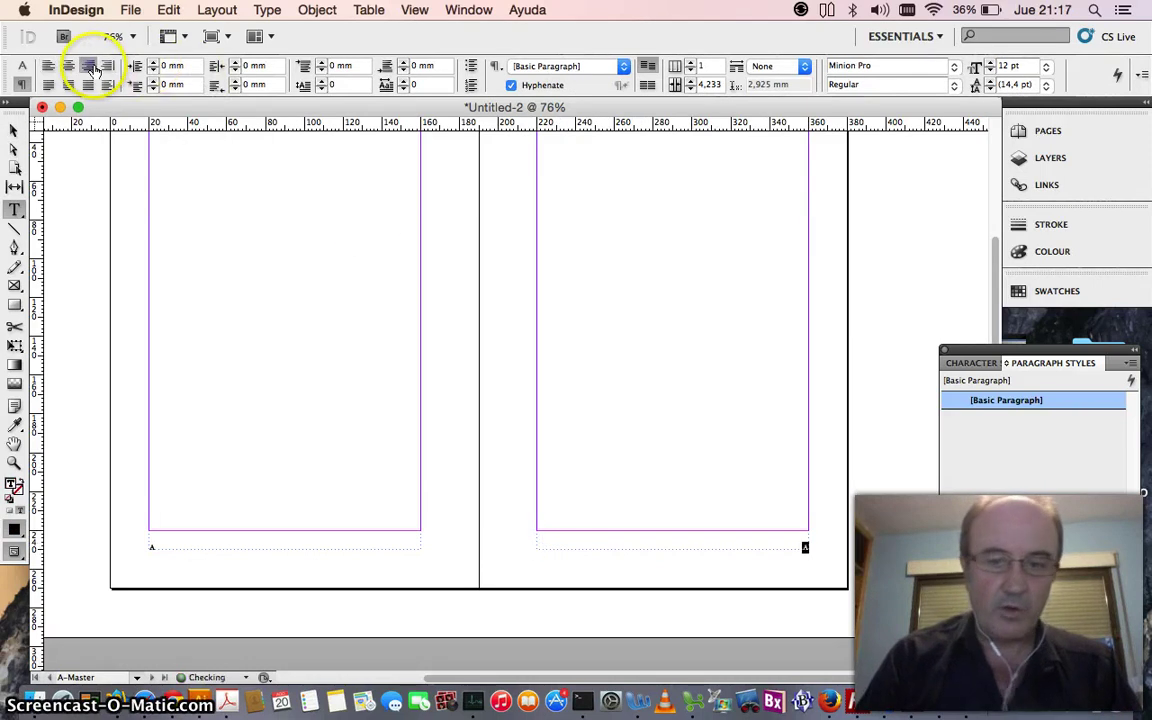
pyautogui.click(14, 131)
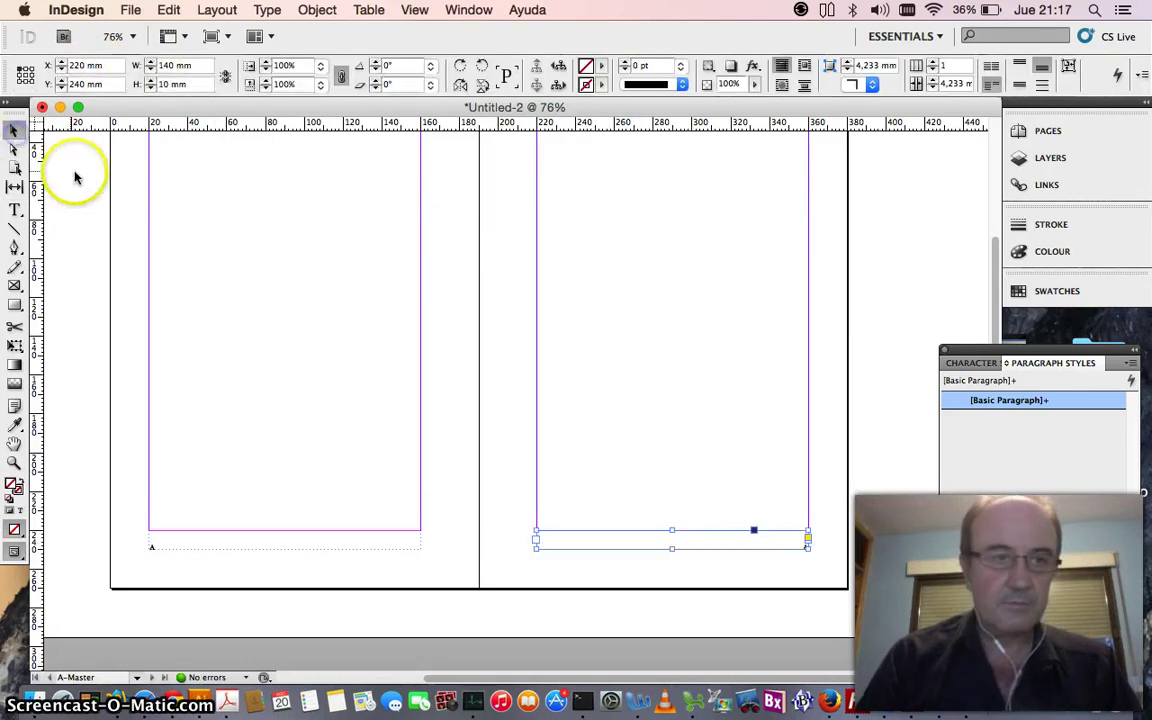
pyautogui.click(75, 177)
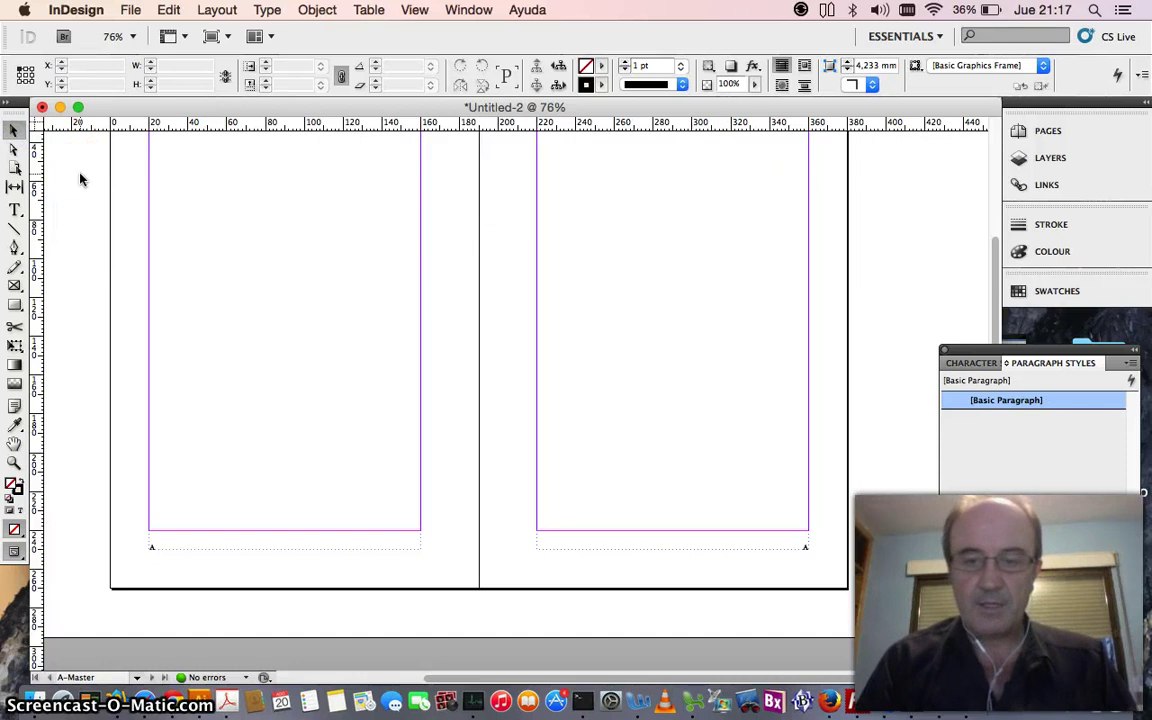
pyautogui.scroll(2, 300, 226)
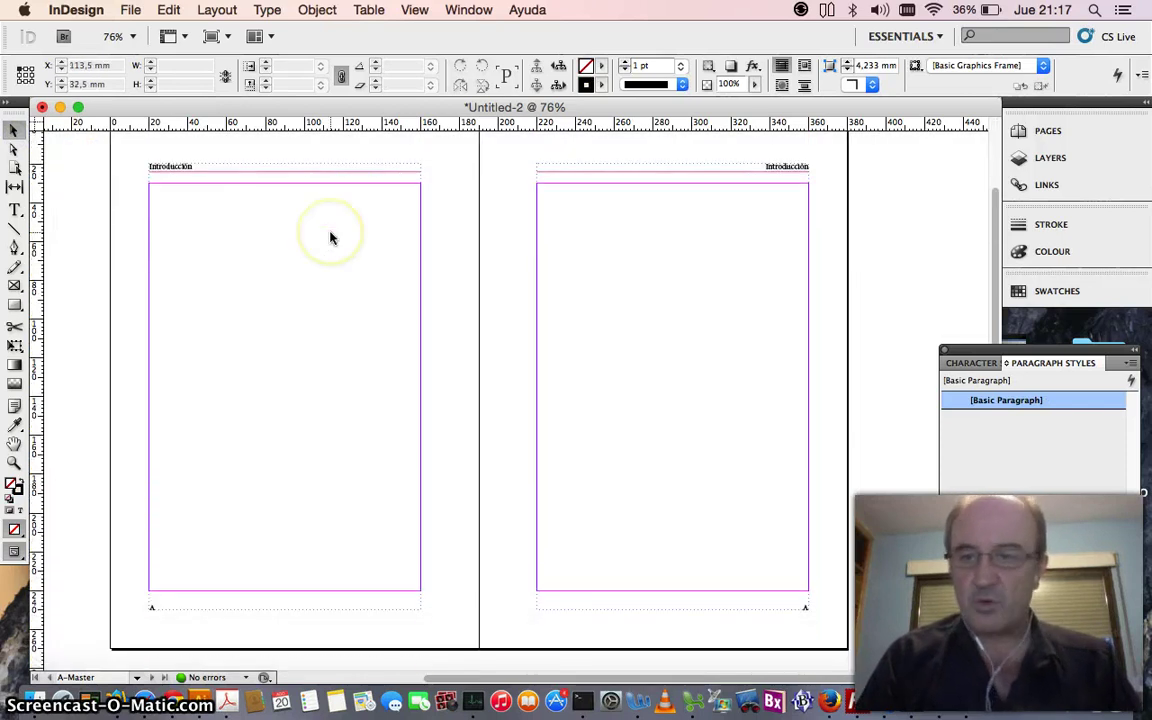
# Create a new two-page master with prefix B, named "Materiales" and based on no other master.
pyautogui.click(1050, 134)
pyautogui.click(963, 182)
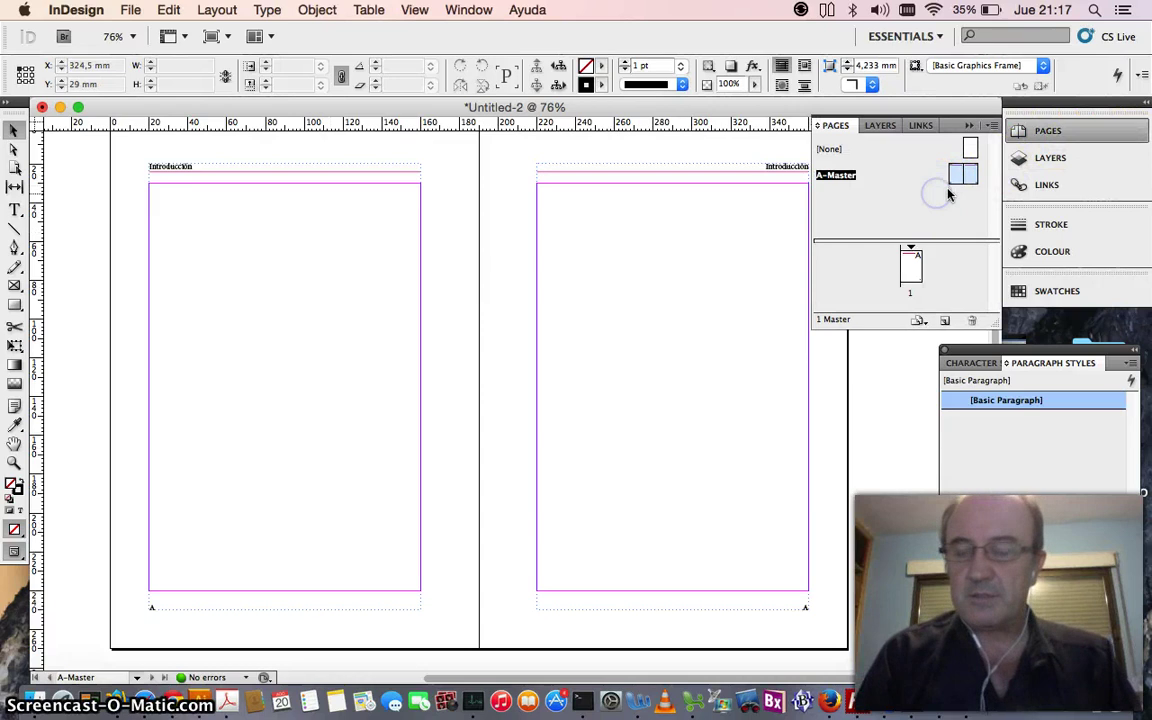
pyautogui.rightClick(964, 174)
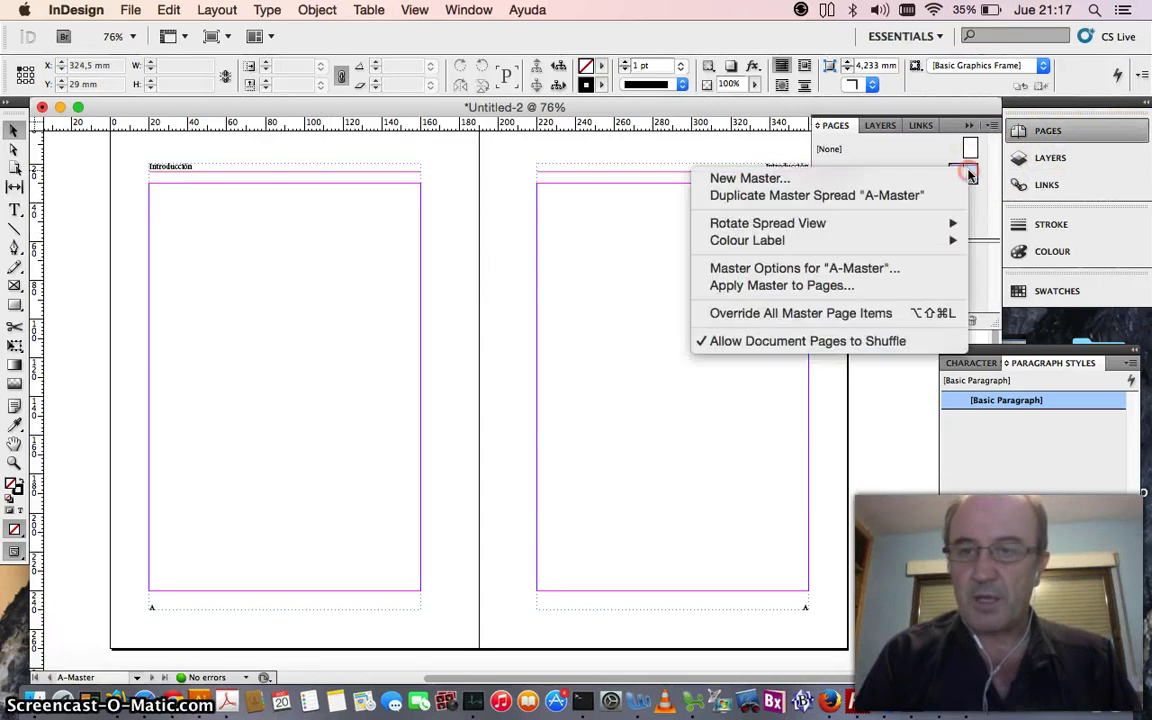
pyautogui.click(903, 178)
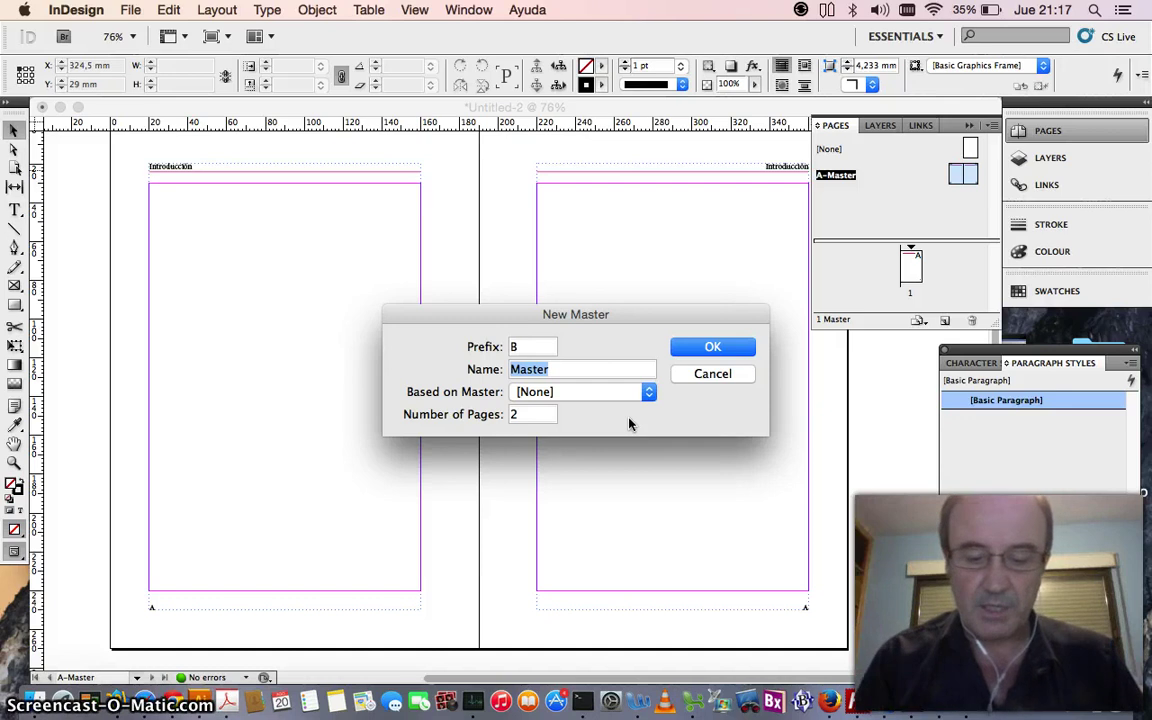
pyautogui.write('Materi')
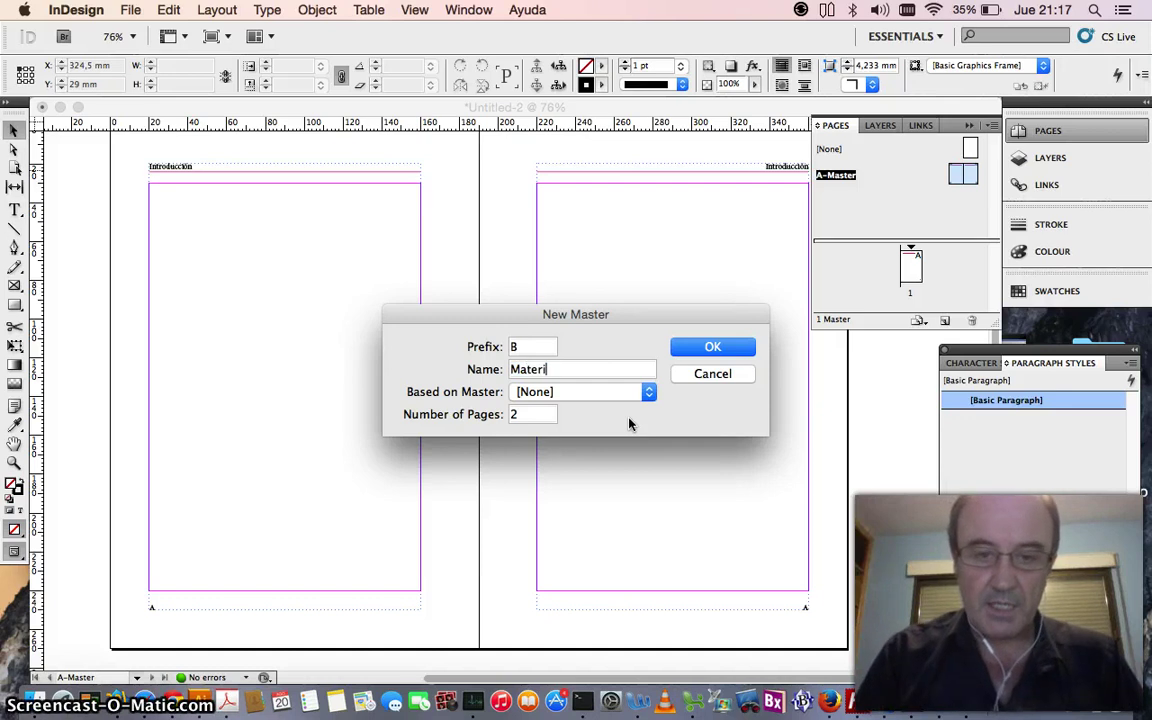
pyautogui.write('ales')
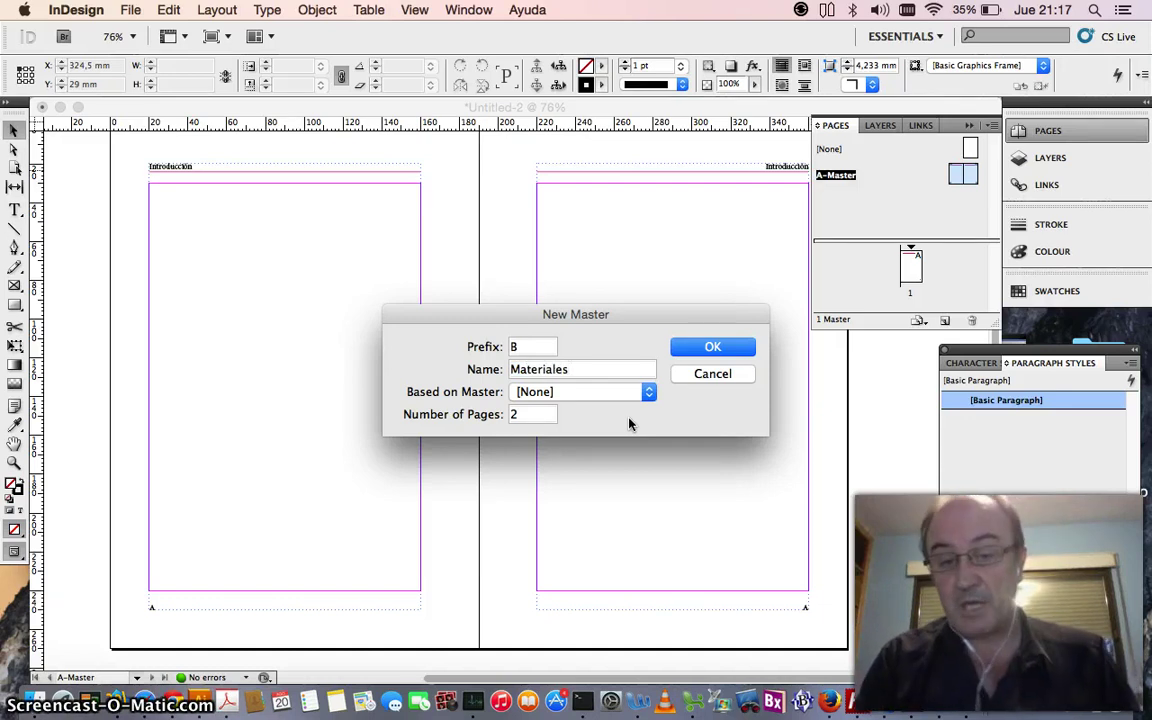
pyautogui.click(704, 348)
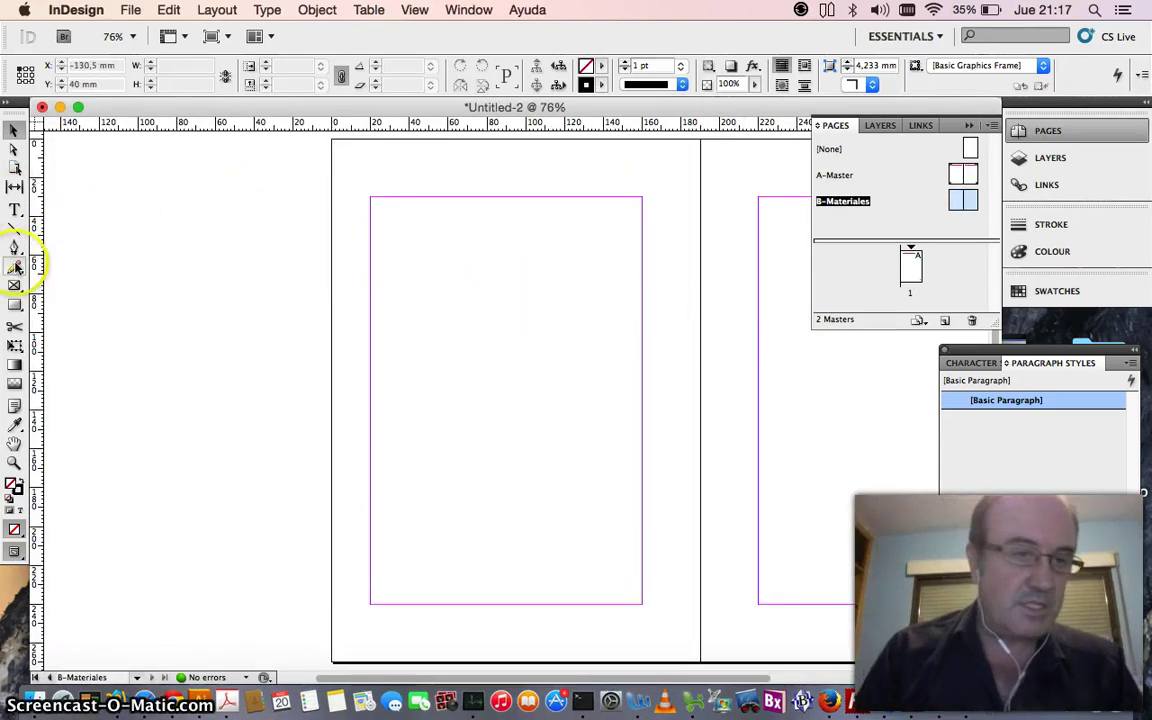
# Draw a header text frame about 143.5 × 7 mm above the top margin of B-Materiales' left page and enter "Materiales" in it.
pyautogui.click(14, 209)
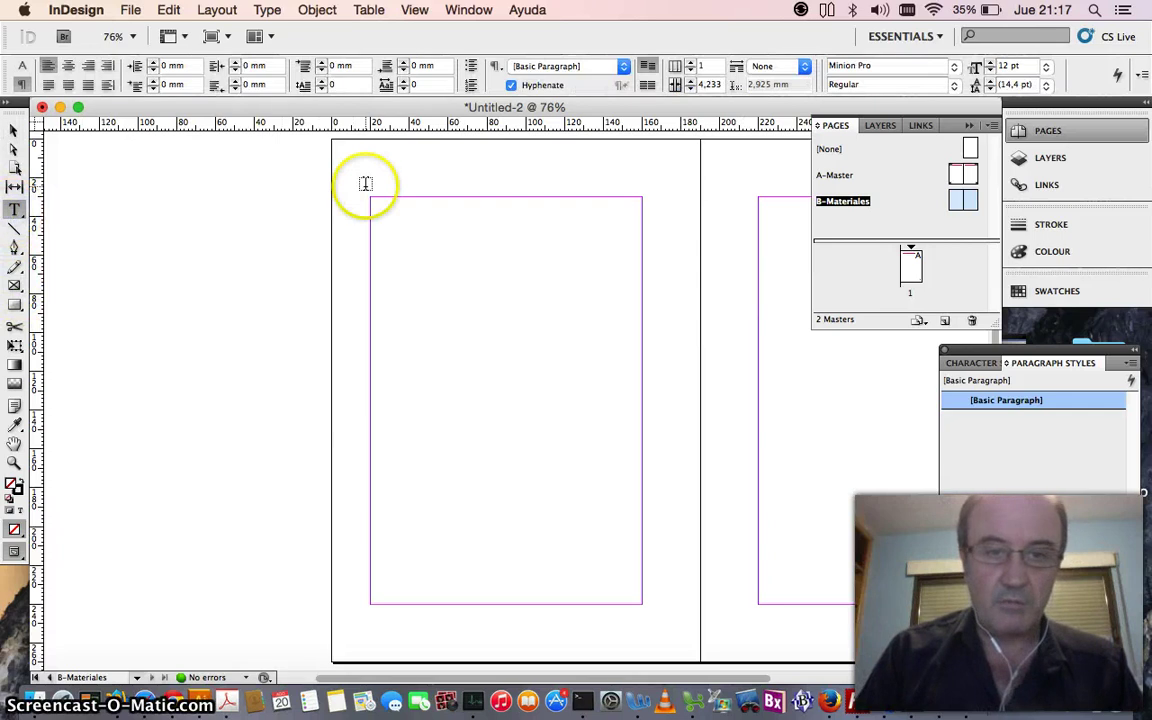
pyautogui.moveTo(382, 193); pyautogui.dragTo(646, 197)
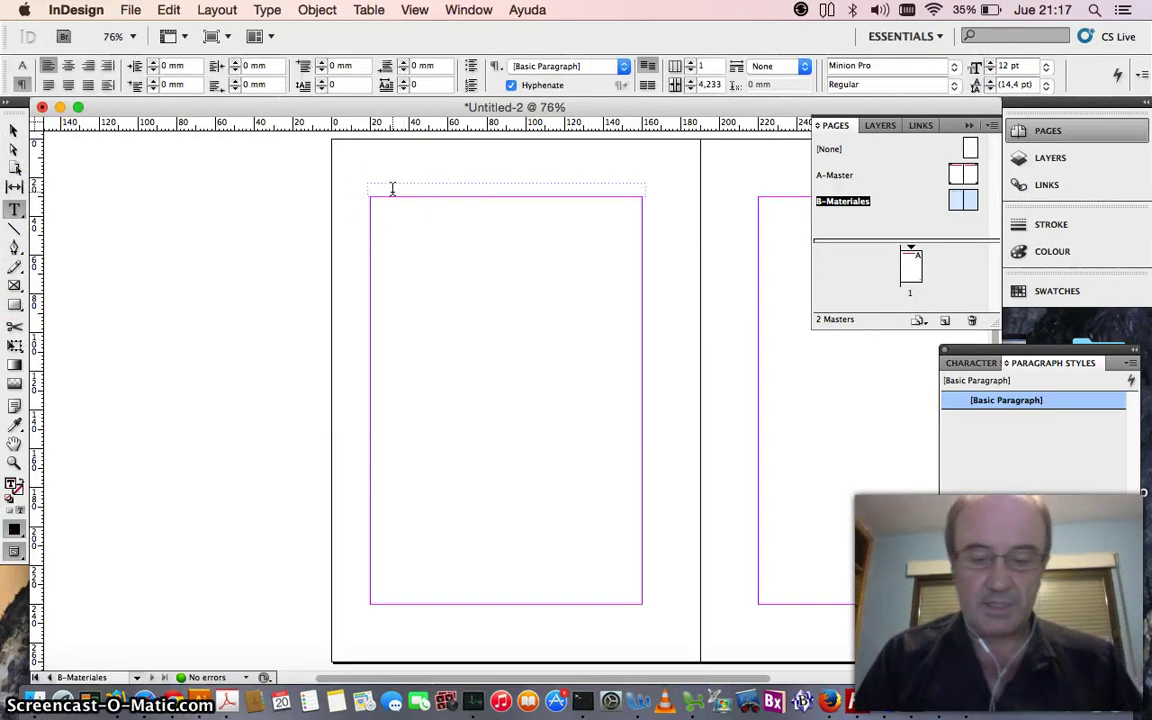
pyautogui.write('Ma')
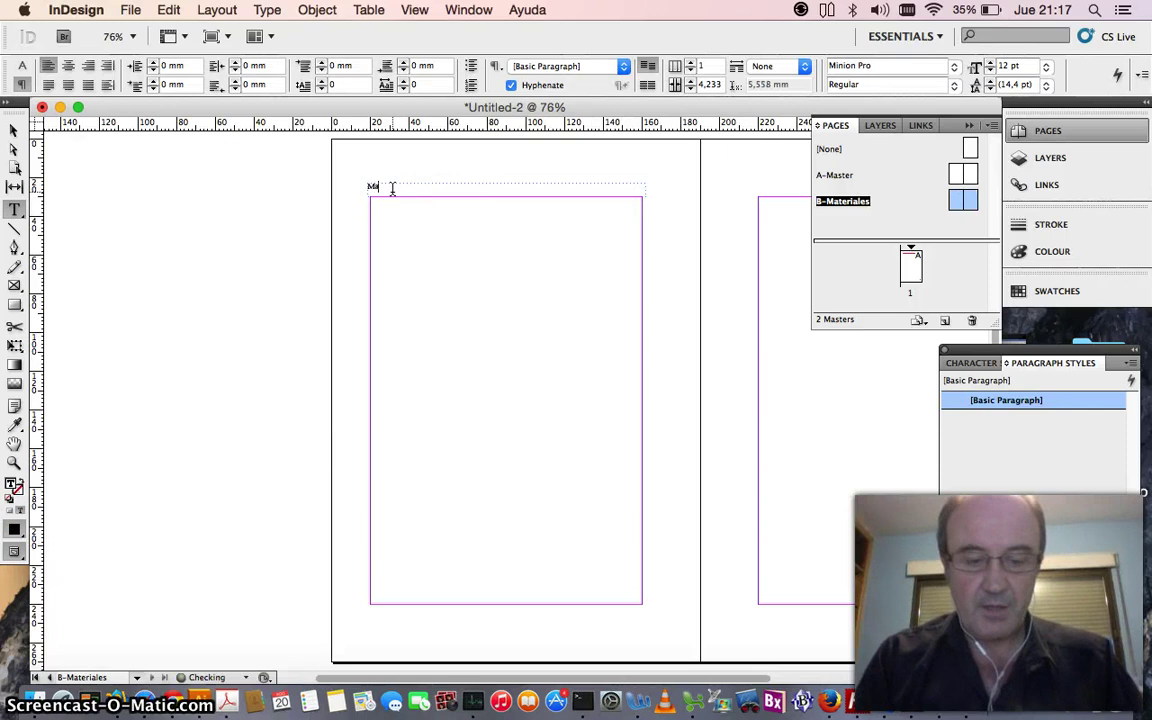
pyautogui.write('teriales')
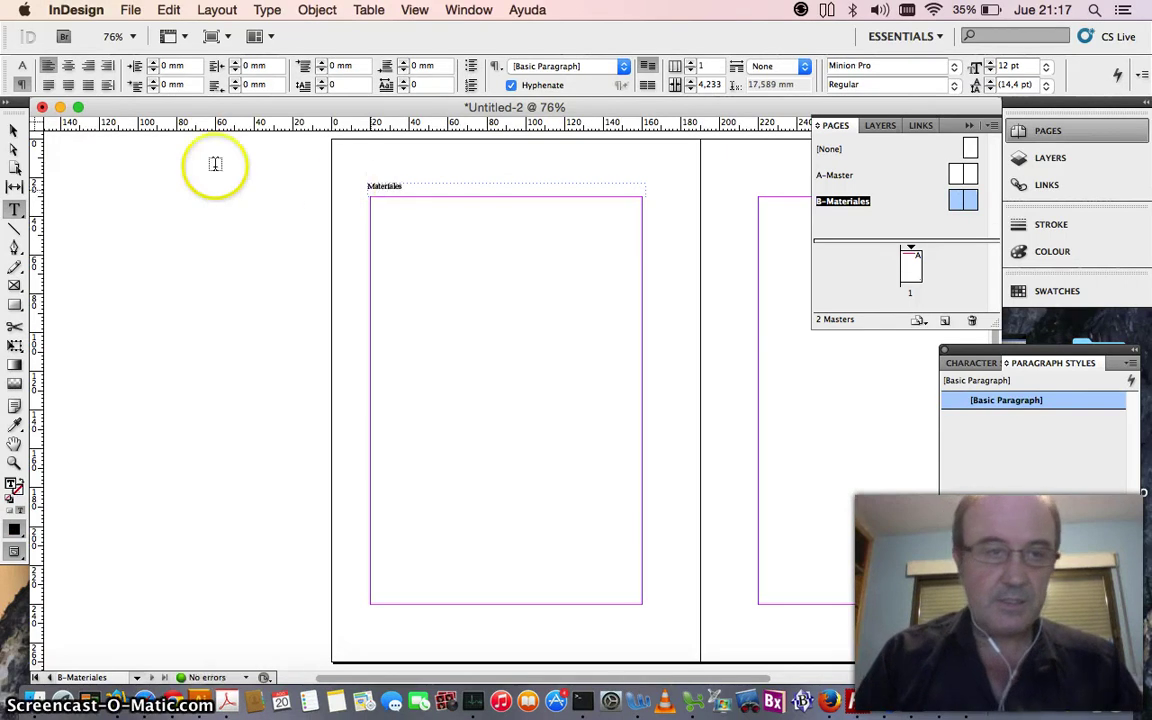
pyautogui.click(14, 130)
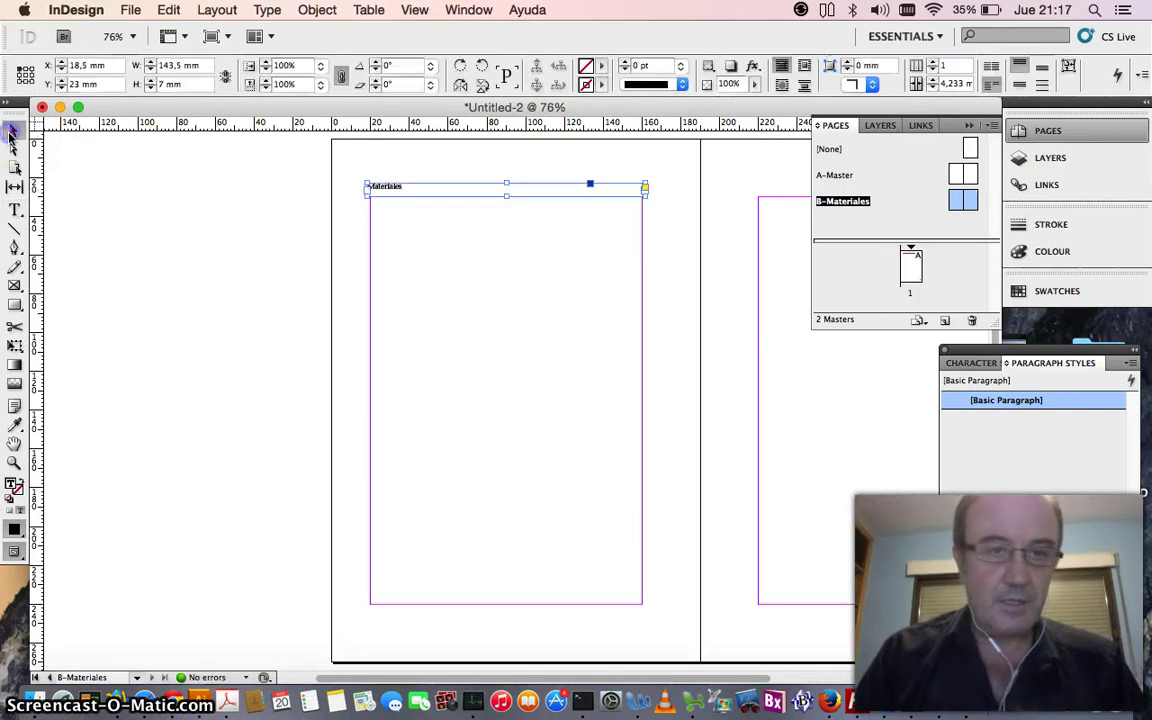
pyautogui.click(366, 193)
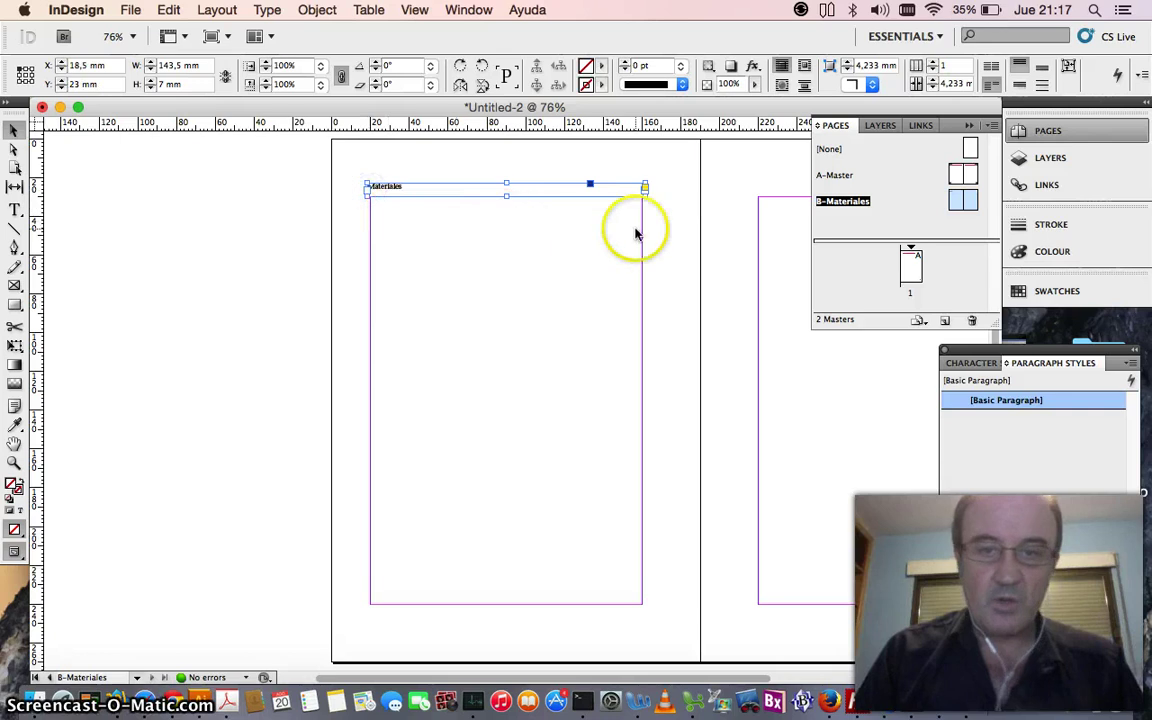
# Set the height of the "Materiales" header frame on B-Materiales' left page to 10 mm.
pyautogui.moveTo(485, 194); pyautogui.dragTo(894, 193)
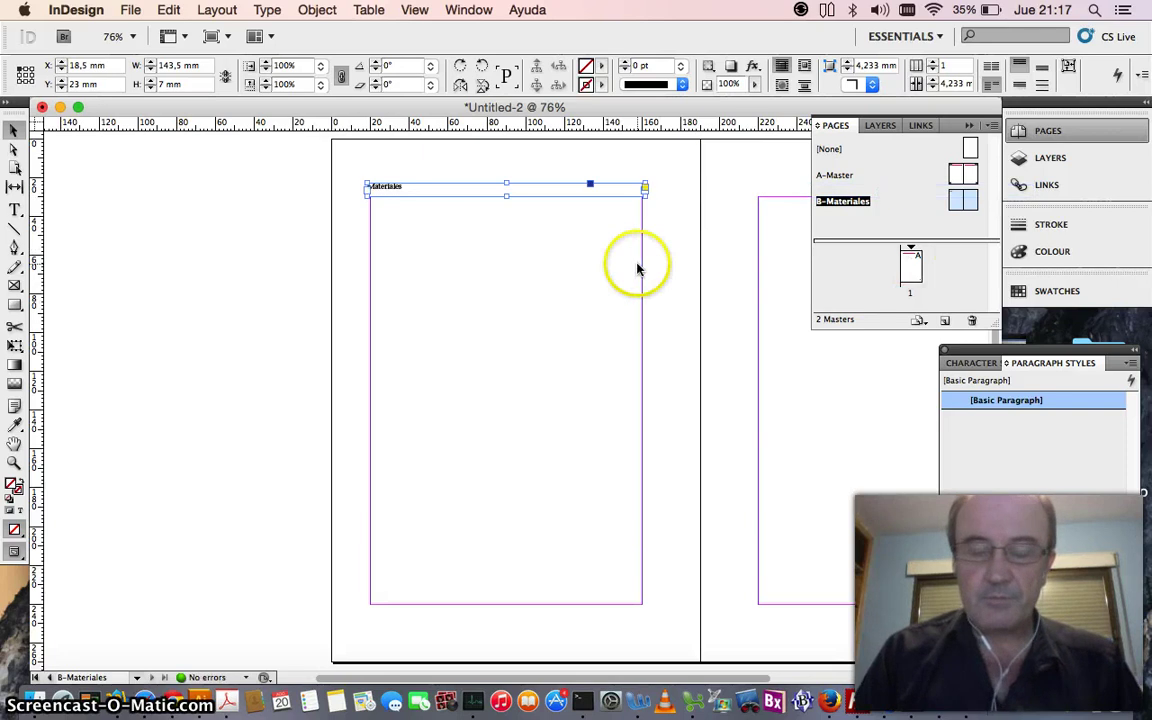
pyautogui.moveTo(553, 683); pyautogui.dragTo(650, 681)
pyautogui.click(461, 263)
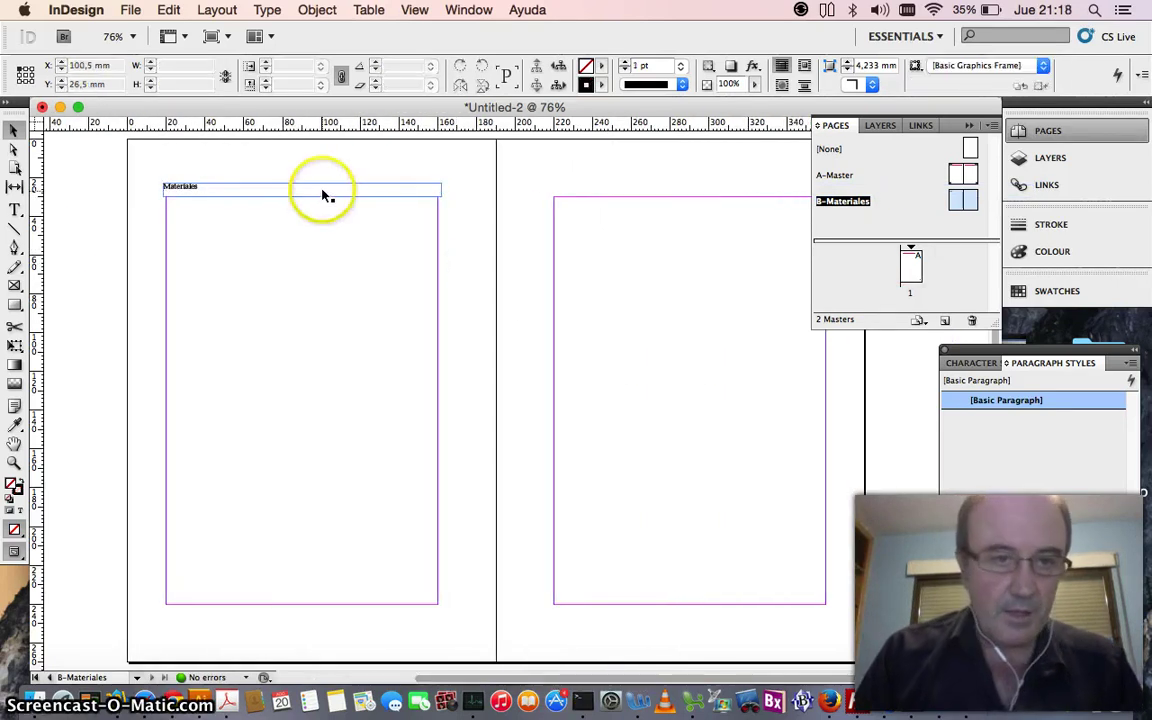
pyautogui.click(15, 462)
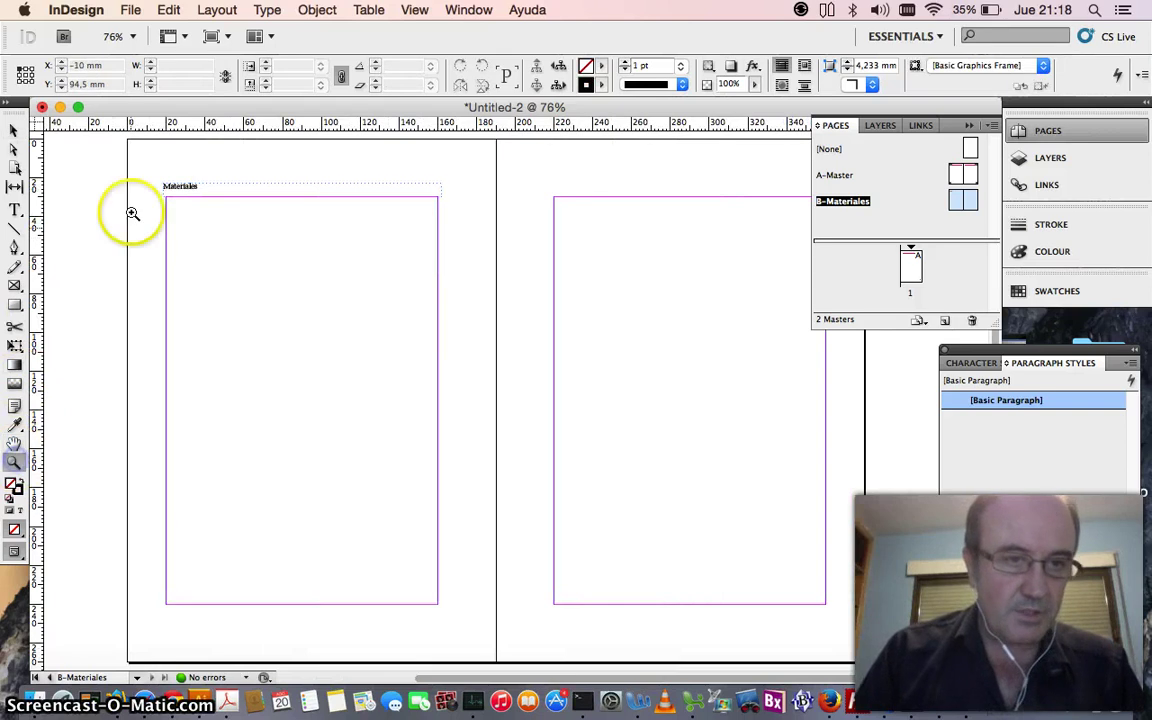
pyautogui.moveTo(154, 162); pyautogui.dragTo(407, 223)
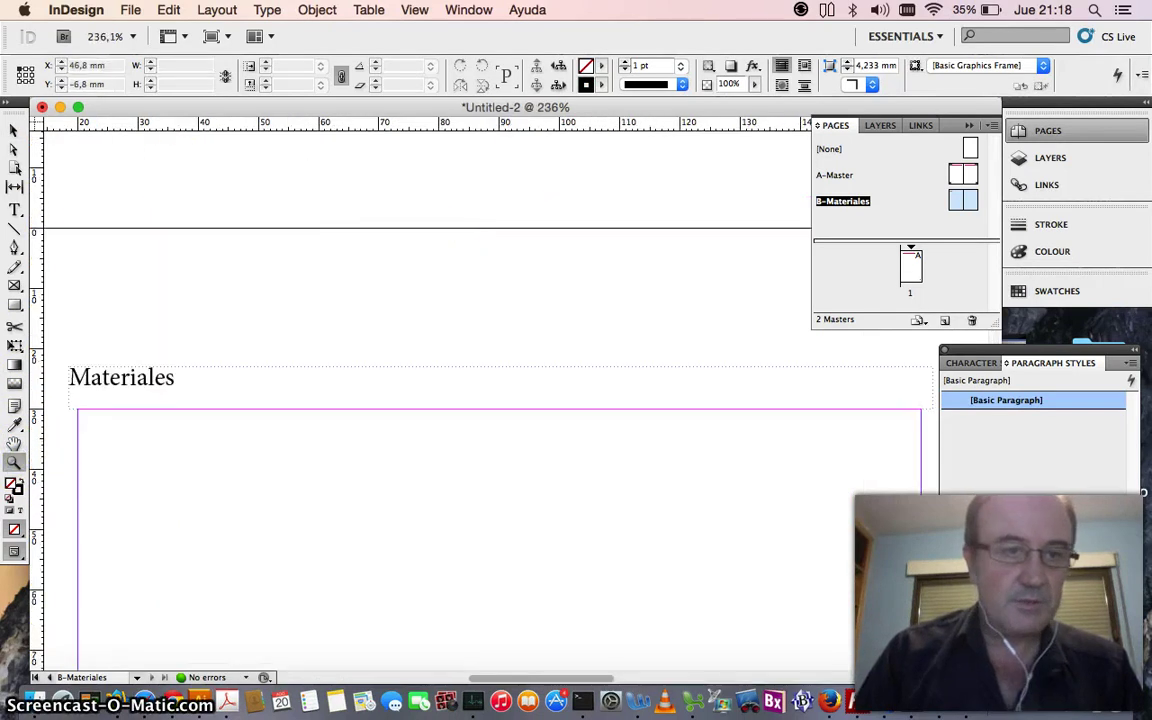
pyautogui.click(14, 131)
pyautogui.click(215, 377)
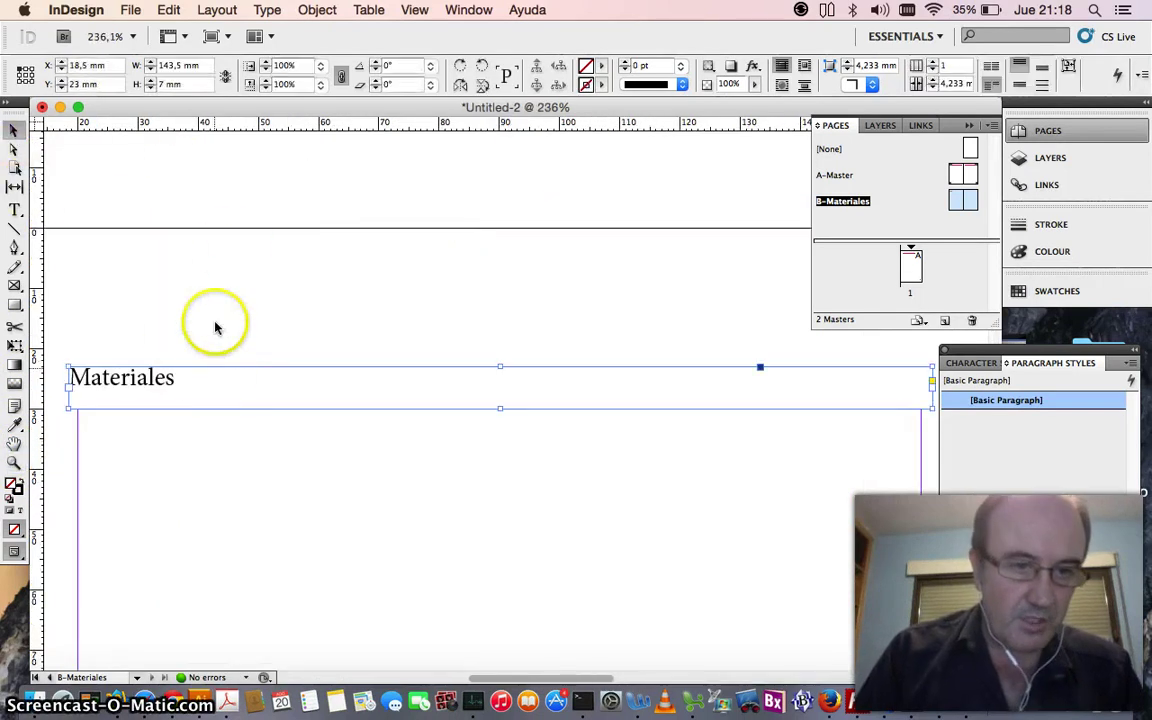
pyautogui.moveTo(196, 87); pyautogui.dragTo(184, 86)
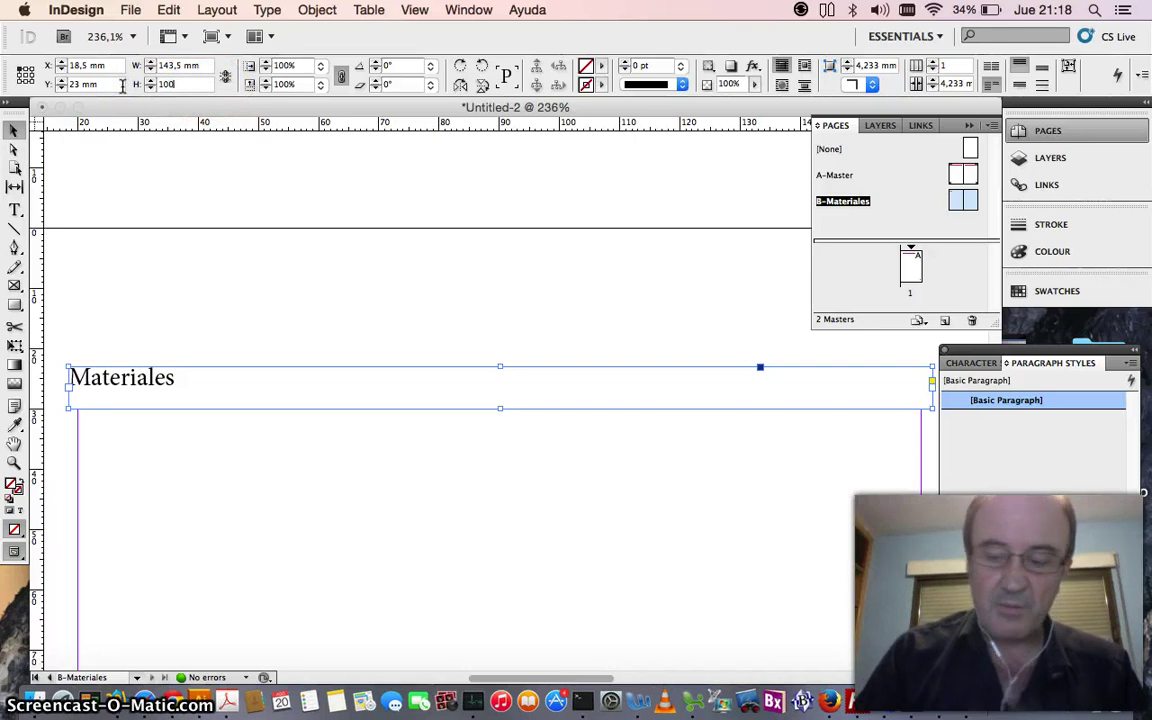
pyautogui.press('Return')
pyautogui.doubleClick(163, 84)
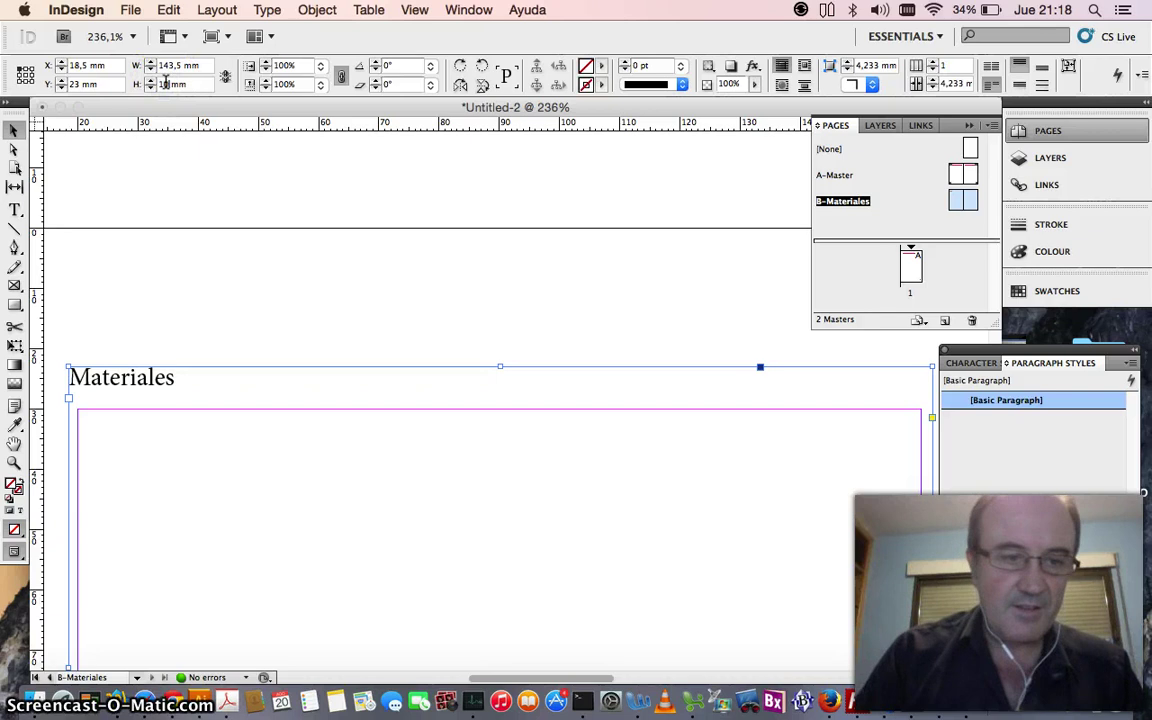
pyautogui.write('10')
pyautogui.press('Return')
# Move the header frame to X 20 mm, Y 20 mm and narrow it to 140 mm to fit the left page's side margins.
pyautogui.moveTo(188, 379); pyautogui.dragTo(197, 359)
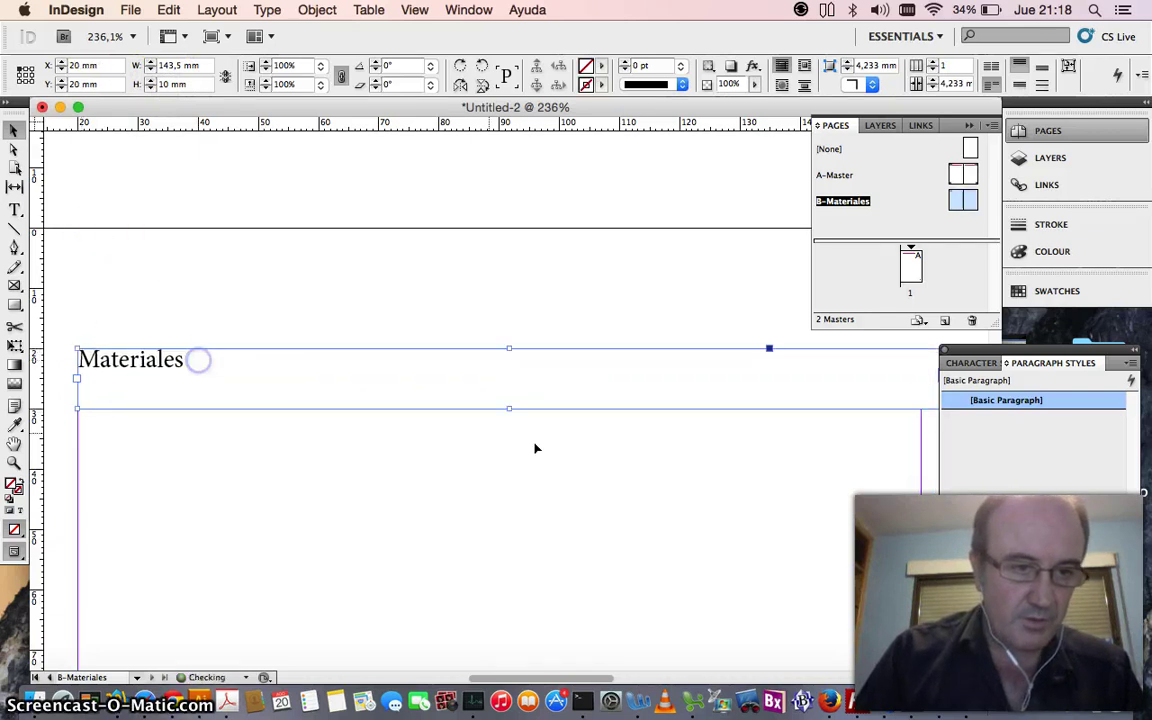
pyautogui.click(628, 678)
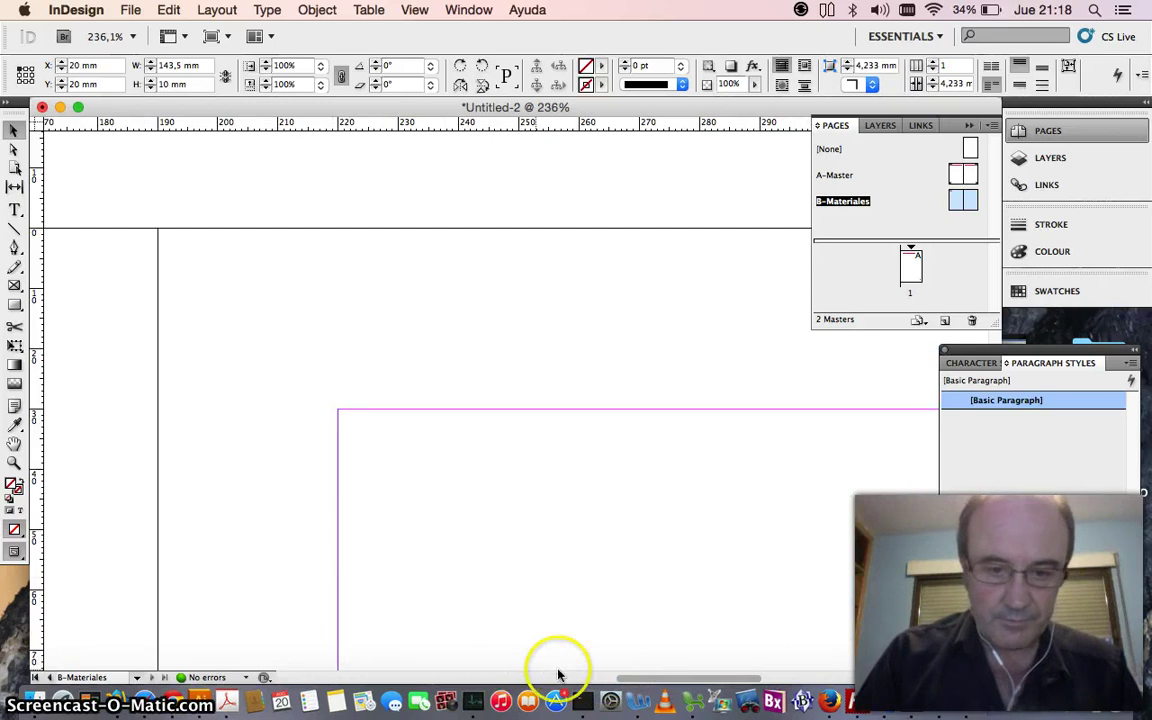
pyautogui.moveTo(648, 681); pyautogui.dragTo(584, 679)
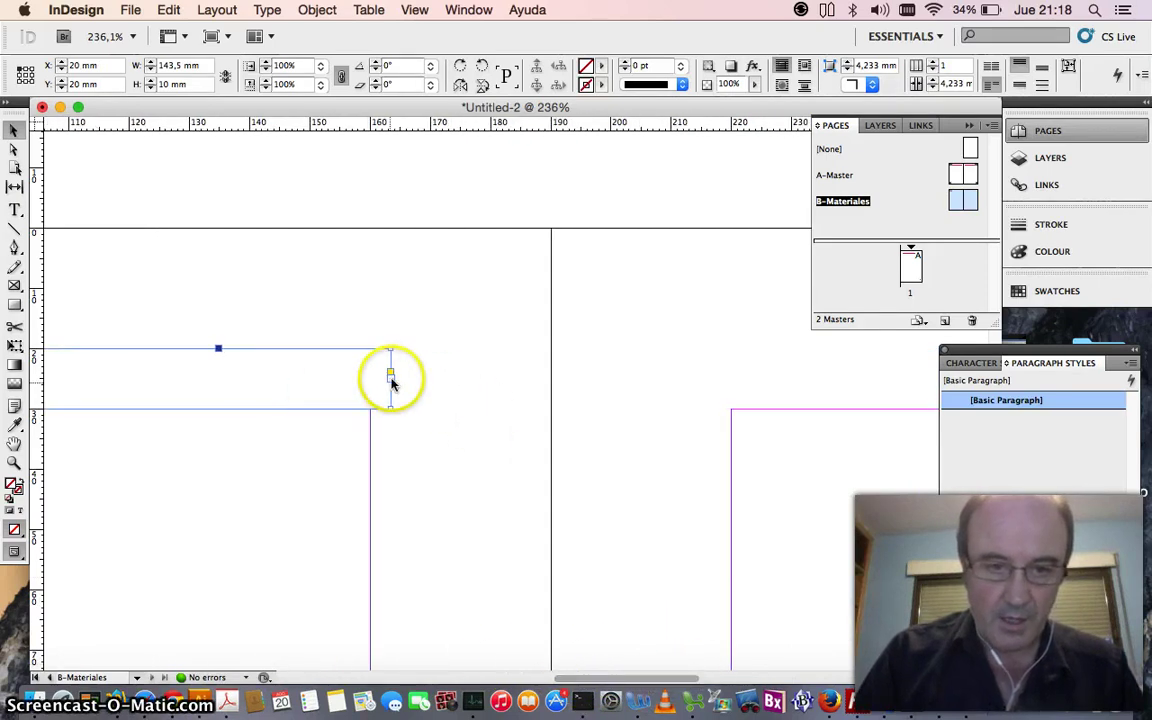
pyautogui.moveTo(390, 377); pyautogui.dragTo(370, 380)
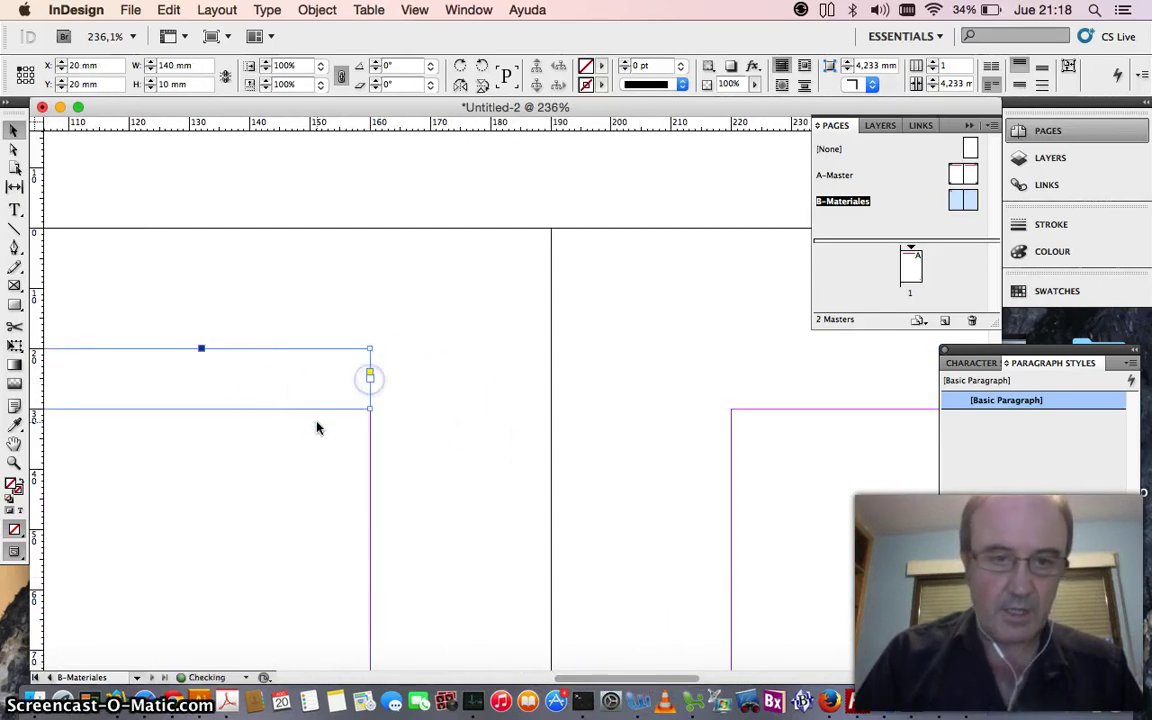
pyautogui.moveTo(93, 388); pyautogui.dragTo(944, 381)
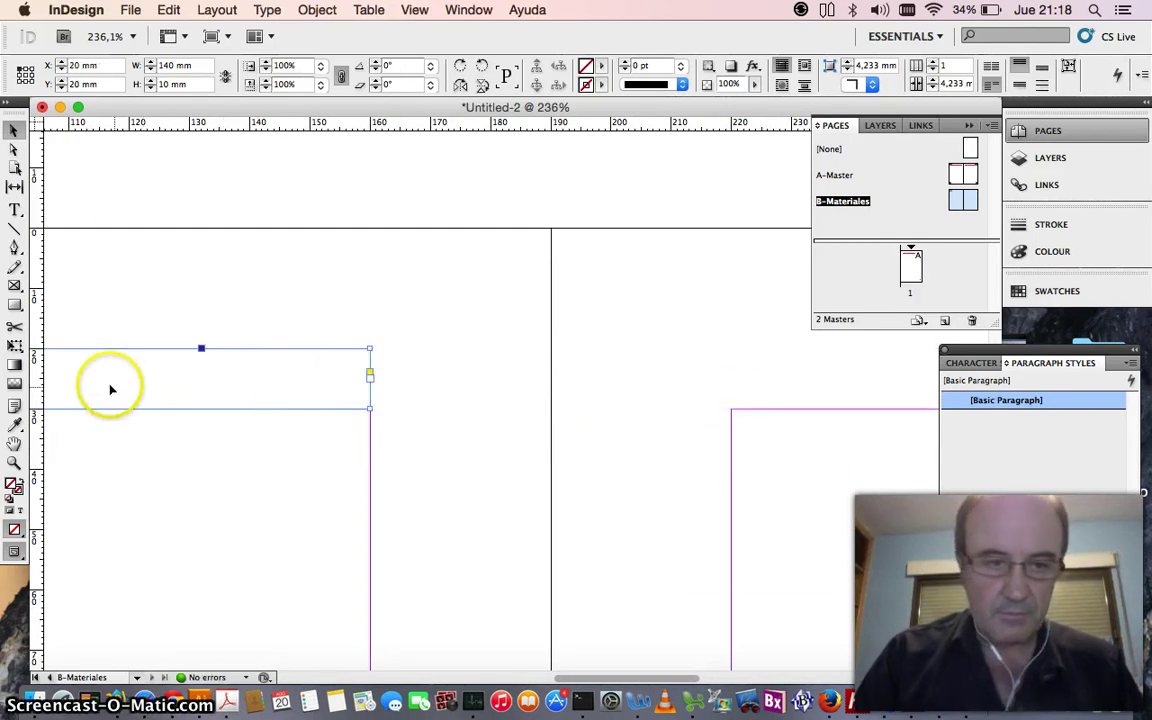
pyautogui.moveTo(111, 386); pyautogui.dragTo(850, 386)
pyautogui.press('F11')
pyautogui.moveTo(1148, 385); pyautogui.dragTo(1148, 385)
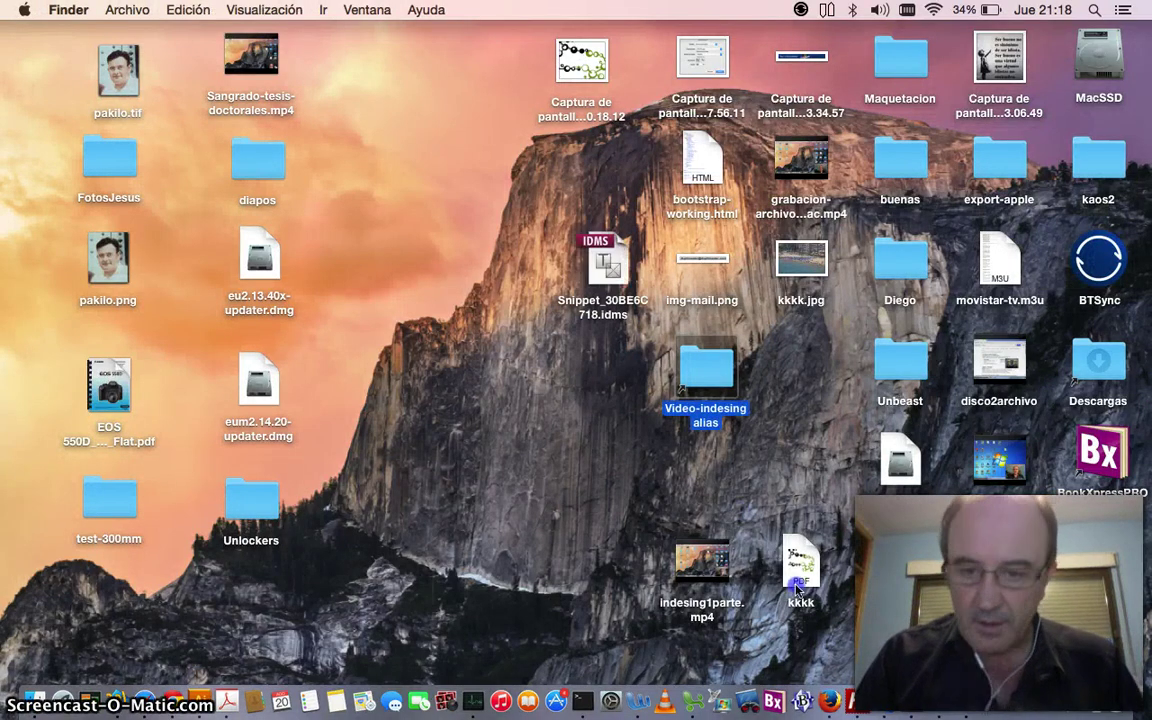
pyautogui.click(912, 703)
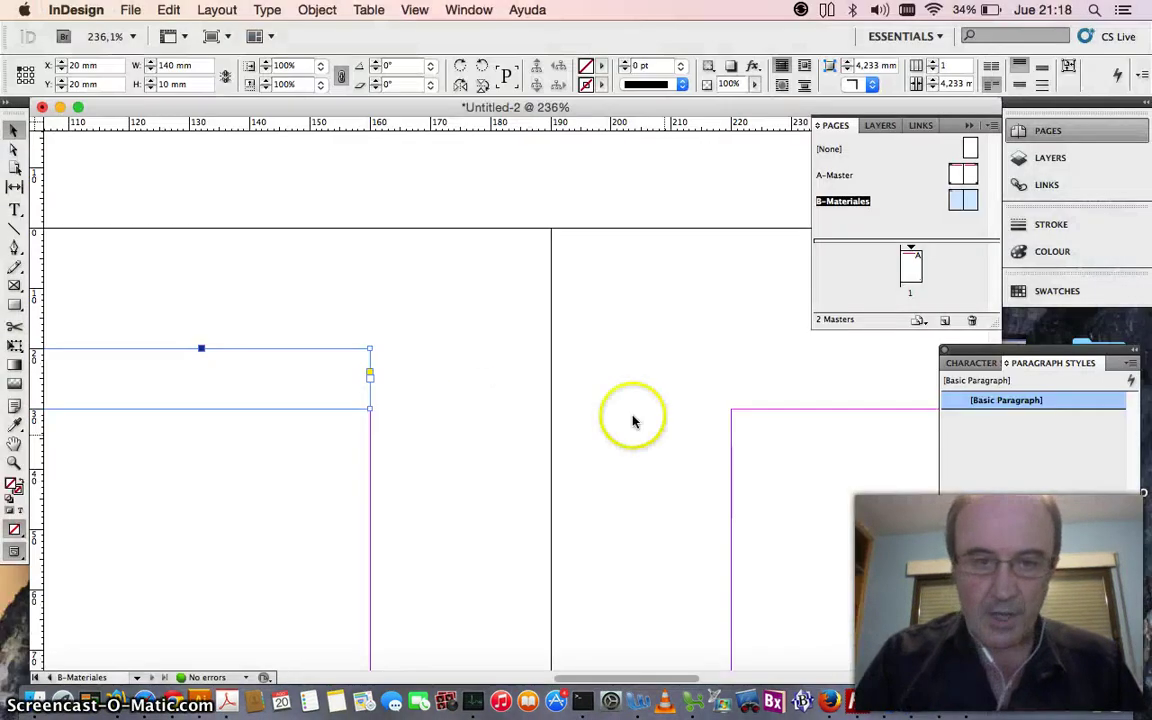
pyautogui.click(494, 311)
pyautogui.click(87, 355)
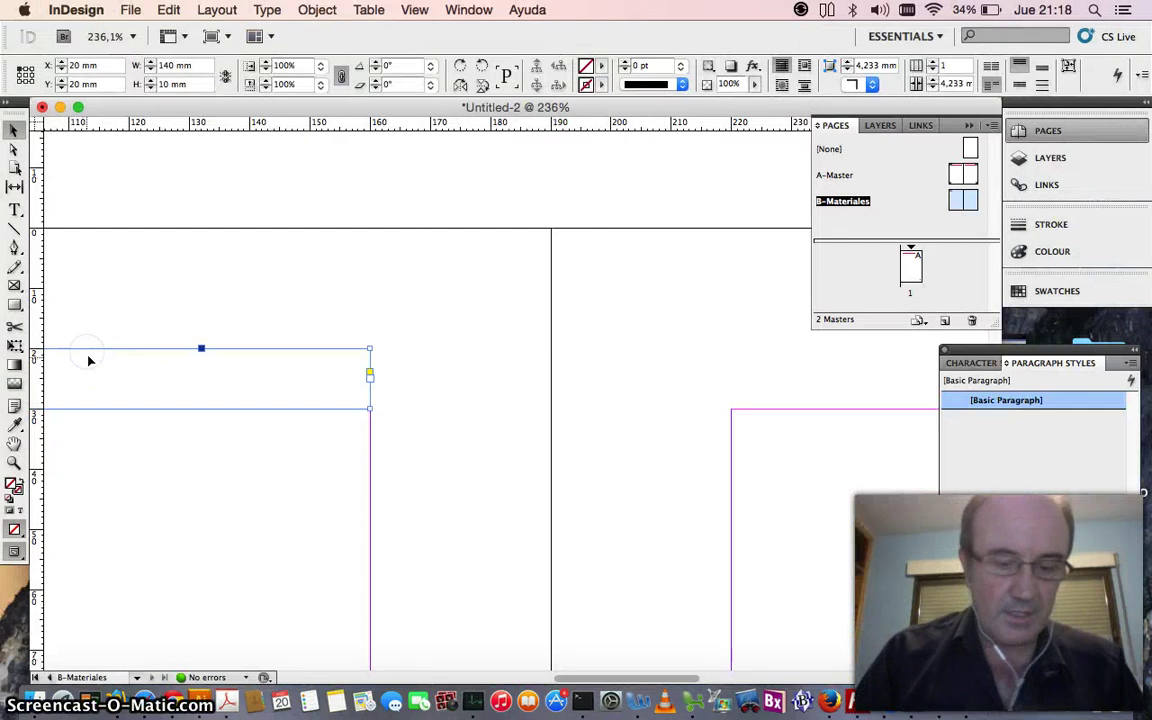
# Duplicate the "Materiales" header frame onto B-Materiales' right page at X 220 mm, Y 20 mm, aligned with its margins.
pyautogui.click(14, 461)
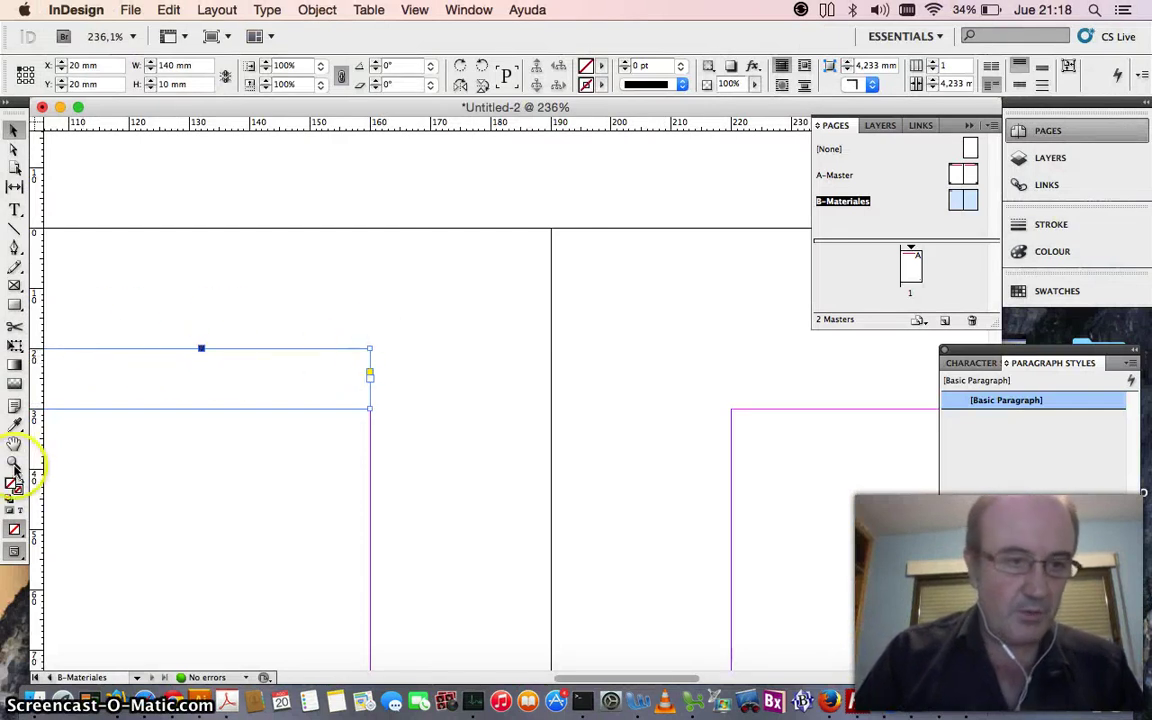
pyautogui.keyDown('alt'); pyautogui.click(486, 379); pyautogui.keyUp('alt')
pyautogui.keyDown('alt'); pyautogui.click(494, 377); pyautogui.keyUp('alt')
pyautogui.keyDown('alt'); pyautogui.click(501, 376); pyautogui.keyUp('alt')
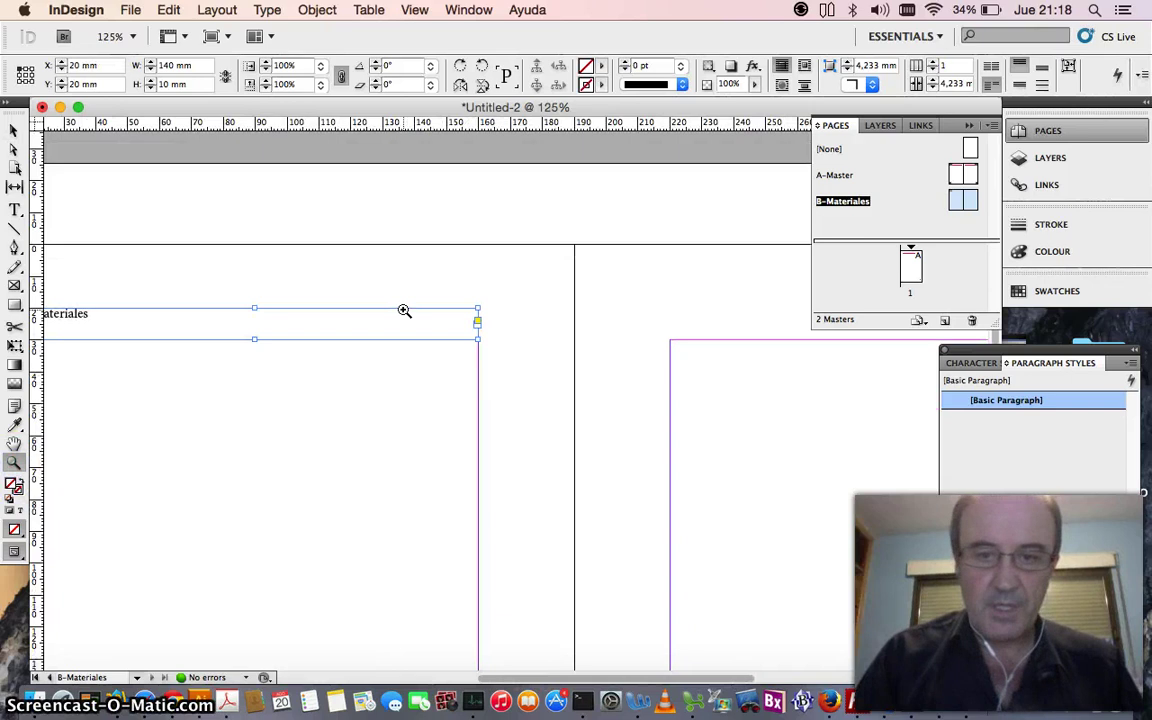
pyautogui.click(14, 130)
pyautogui.click(78, 316)
pyautogui.moveTo(78, 316); pyautogui.dragTo(717, 340)
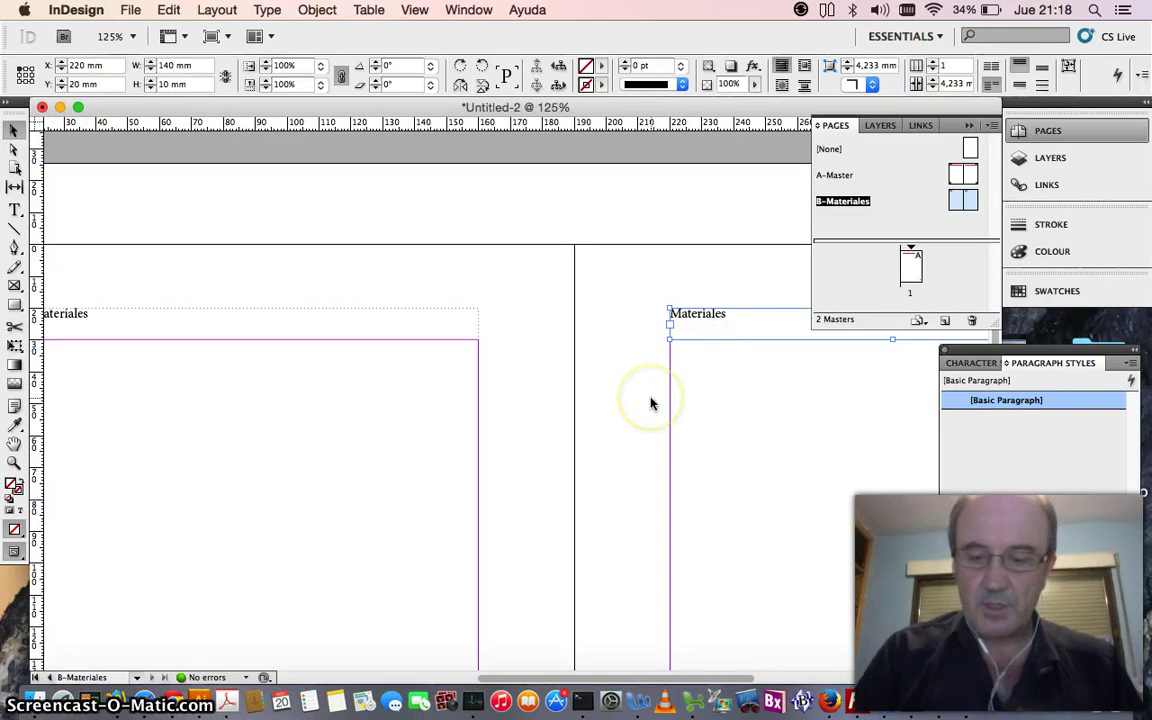
# Right-align the "Materiales" header text on the right master page and deselect it.
pyautogui.press('super+0')
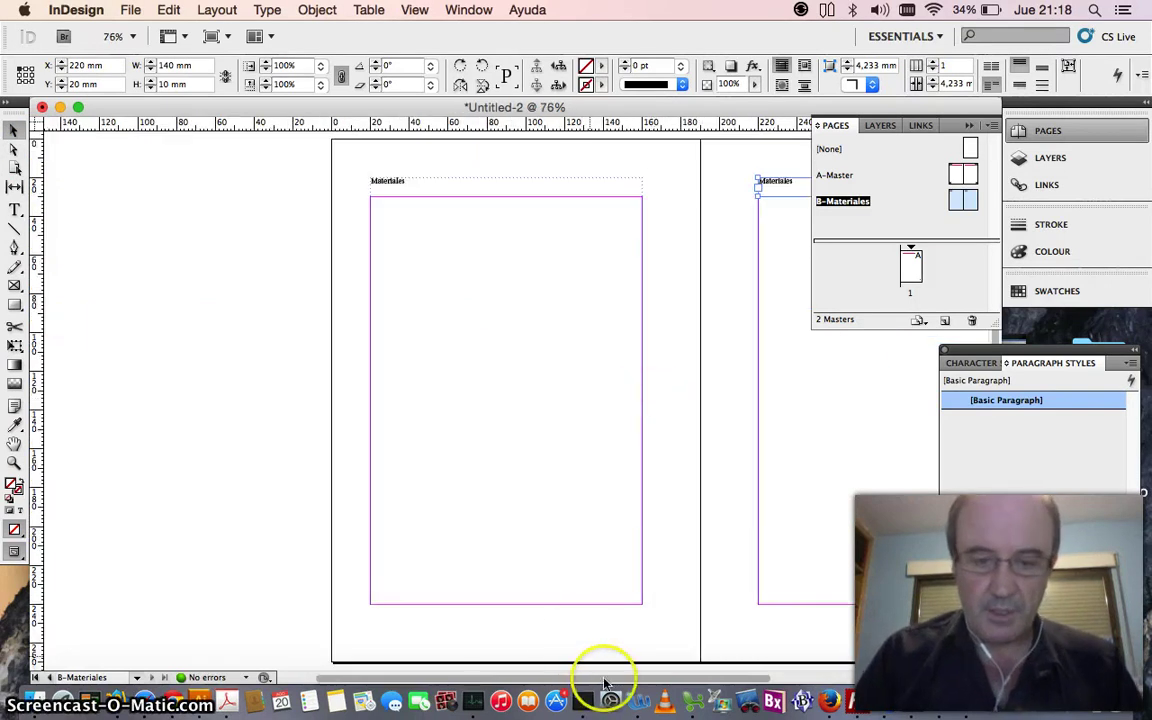
pyautogui.moveTo(602, 681); pyautogui.dragTo(722, 685)
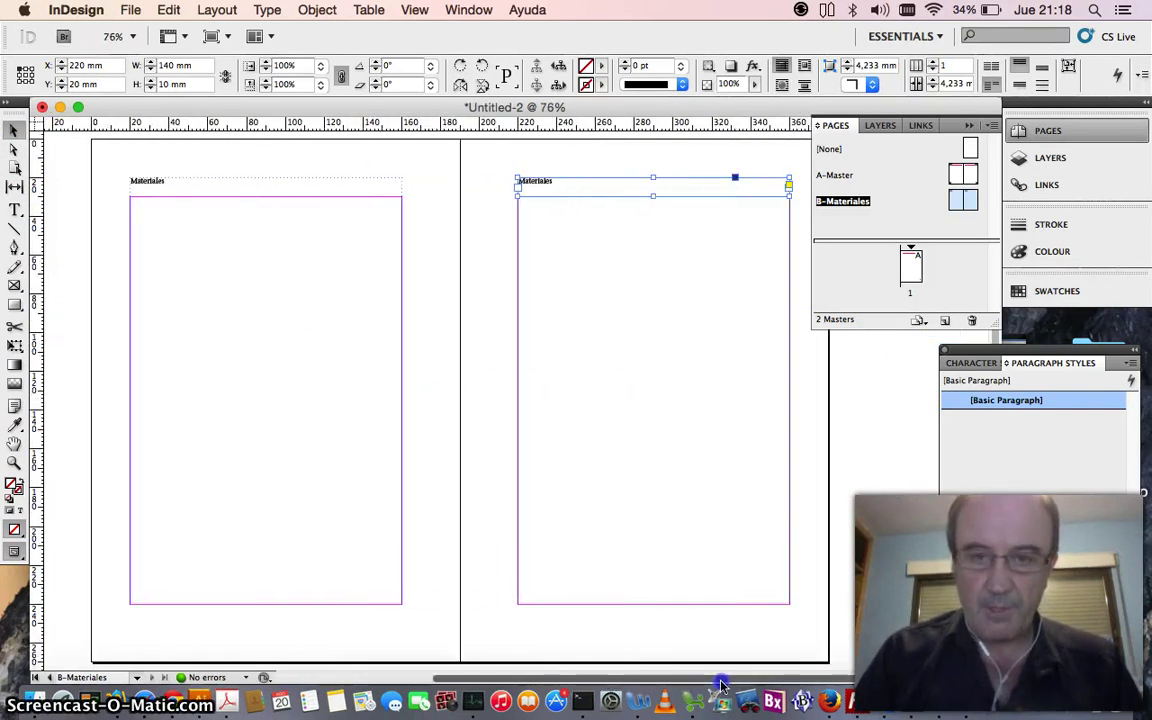
pyautogui.click(14, 209)
pyautogui.doubleClick(532, 181)
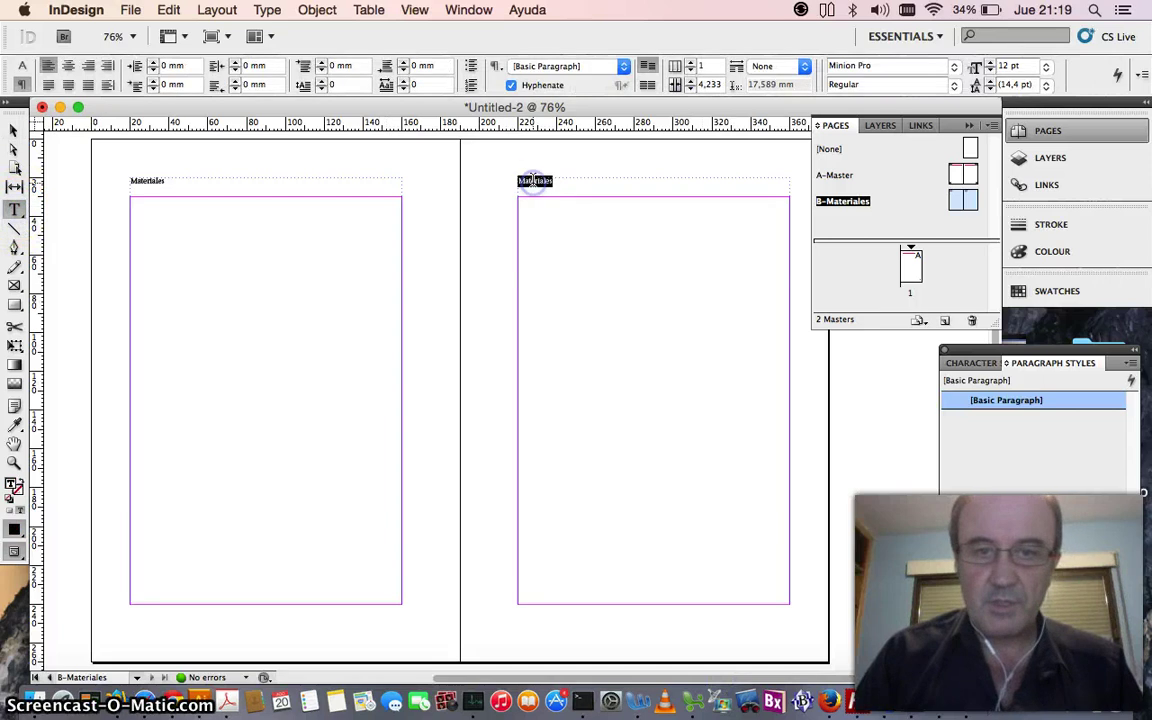
pyautogui.click(89, 66)
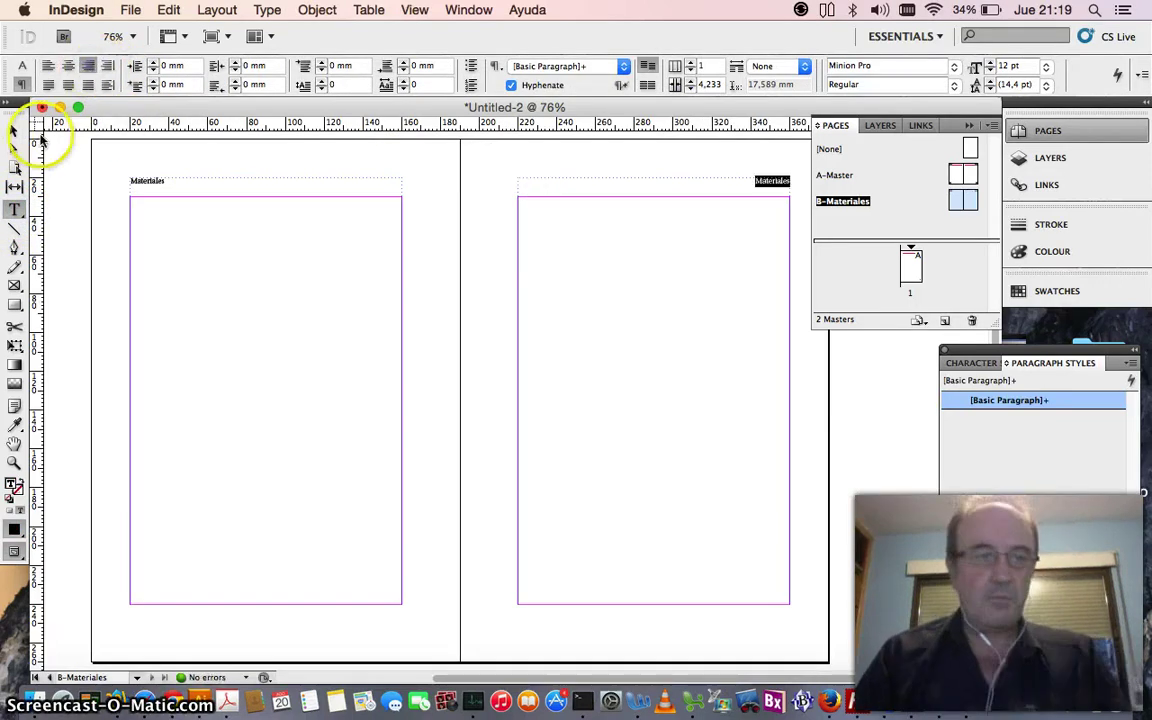
pyautogui.click(13, 130)
pyautogui.click(431, 194)
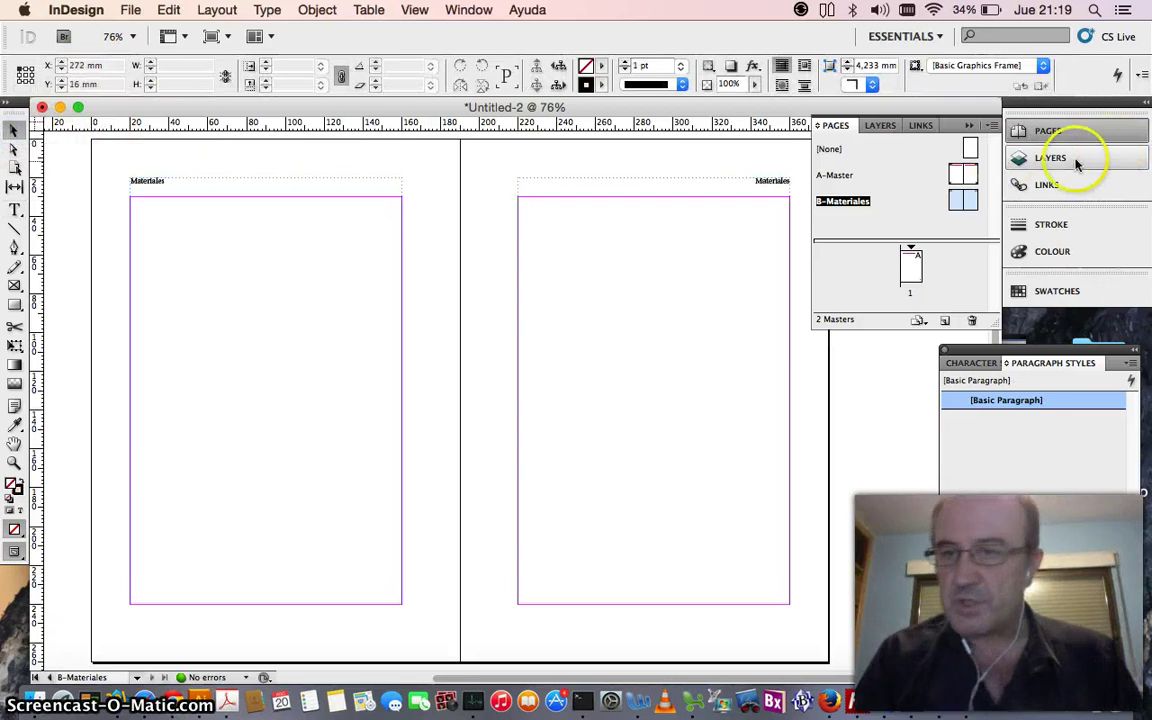
# Display document page 1 and check which header and page number it takes from its applied master.
pyautogui.click(958, 175)
pyautogui.click(958, 200)
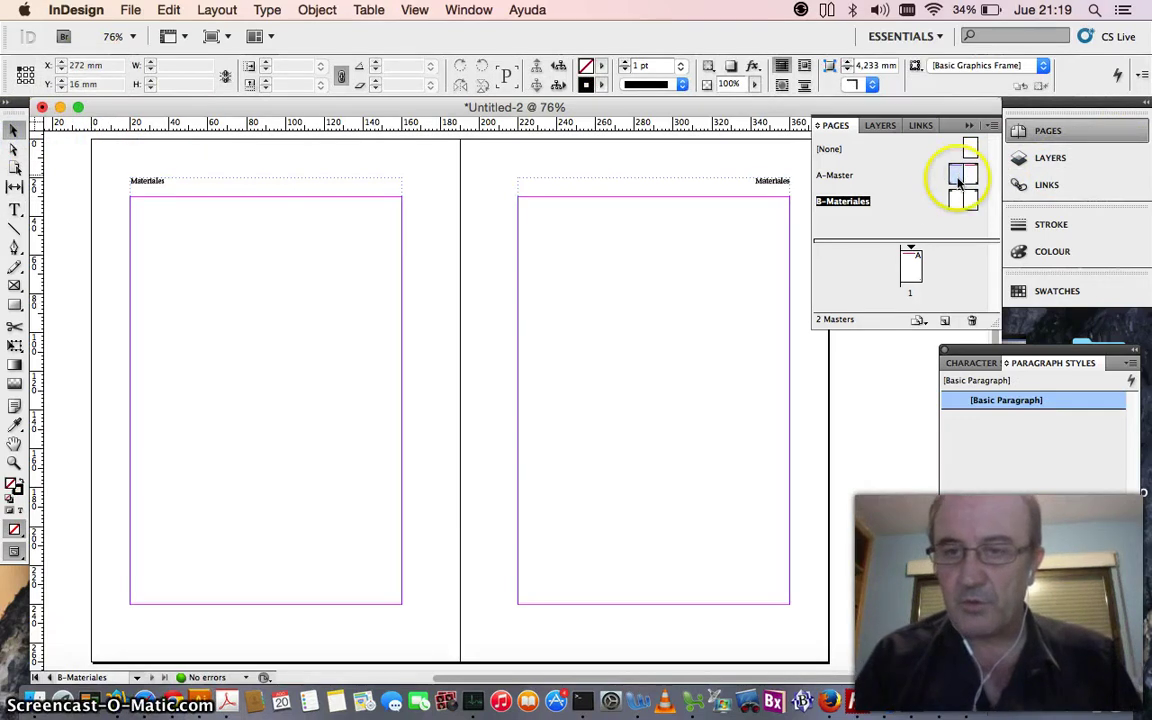
pyautogui.click(853, 205)
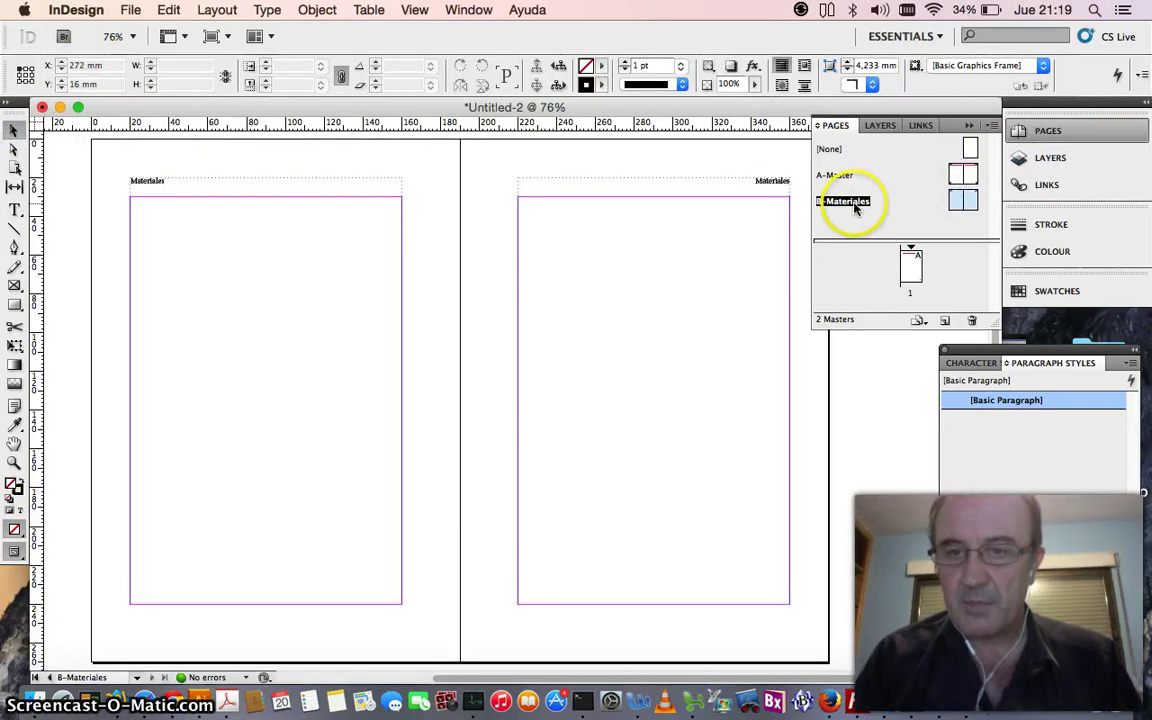
pyautogui.click(845, 177)
pyautogui.click(489, 296)
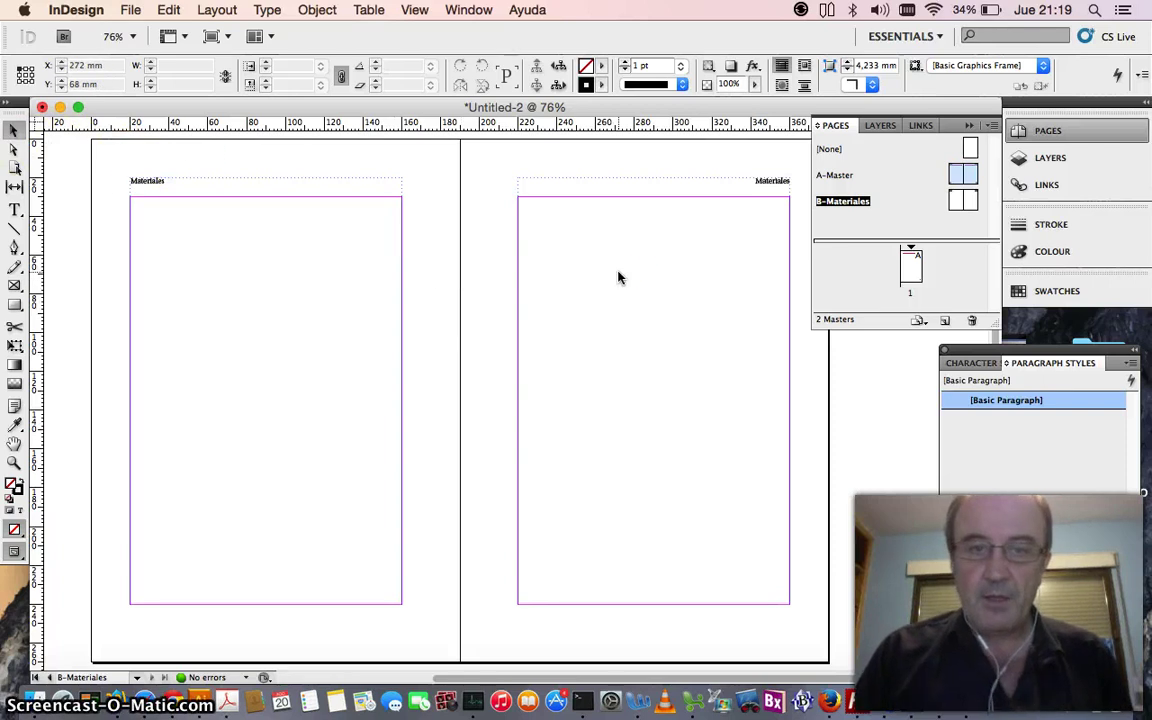
pyautogui.doubleClick(911, 266)
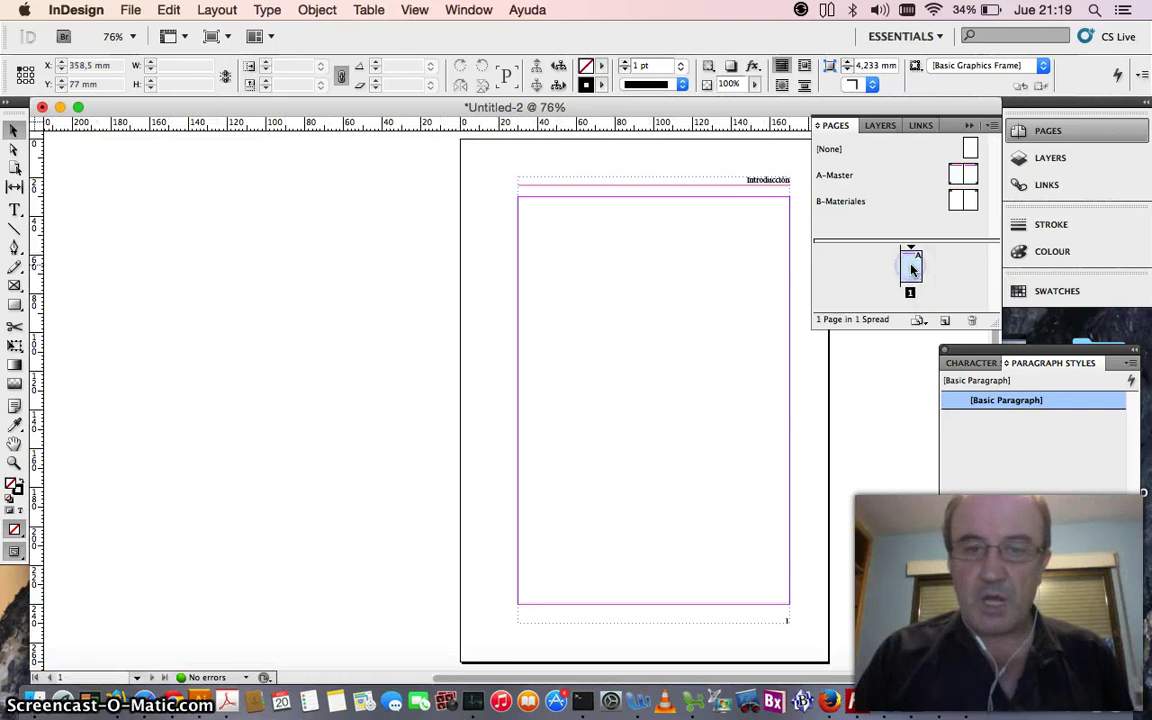
pyautogui.click(759, 191)
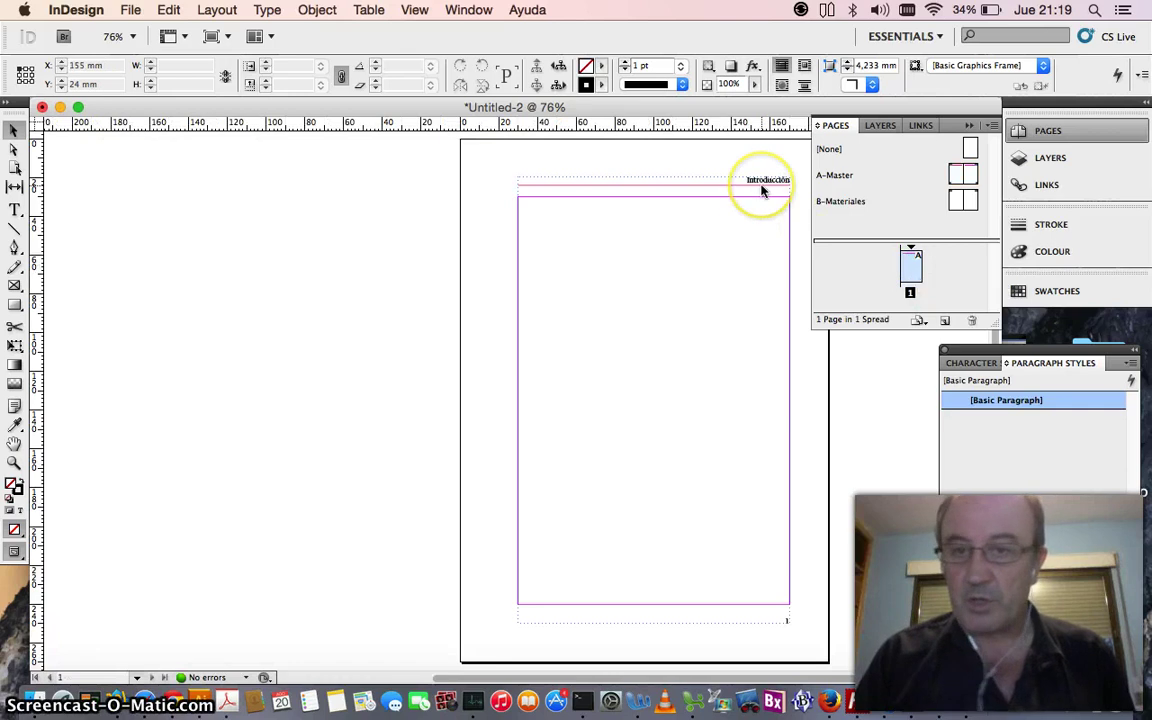
pyautogui.click(912, 250)
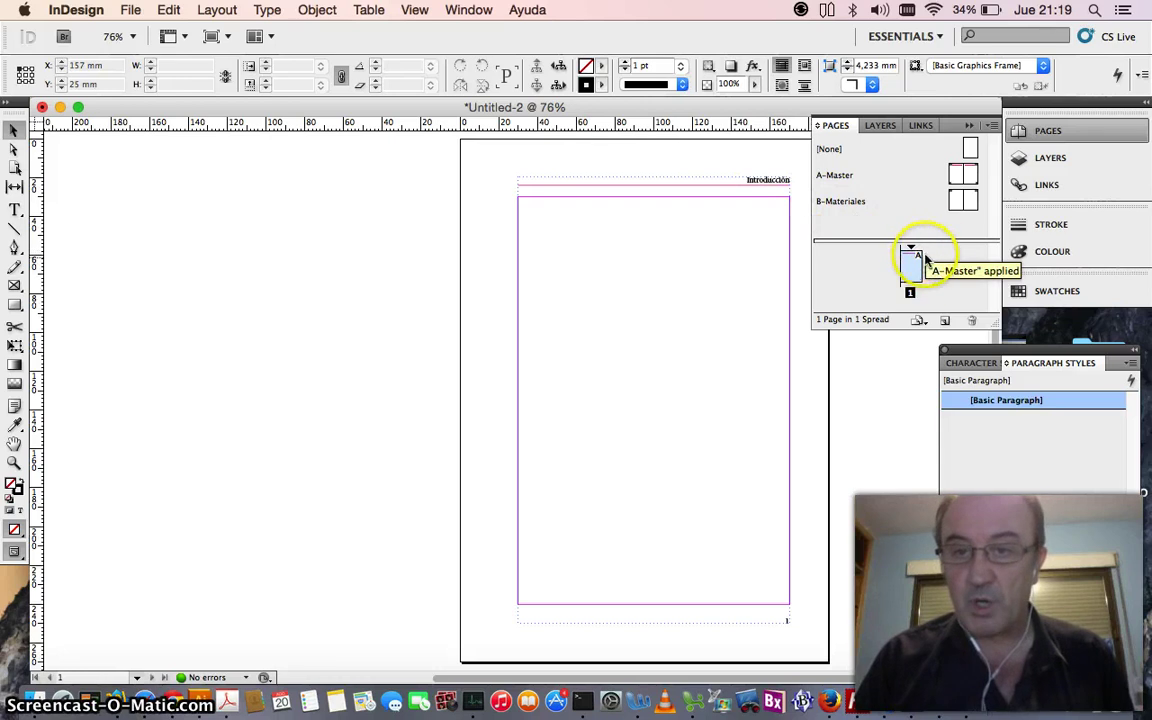
# Apply the B-Materiales master to page 1 and display the page's header up close.
pyautogui.click(966, 201)
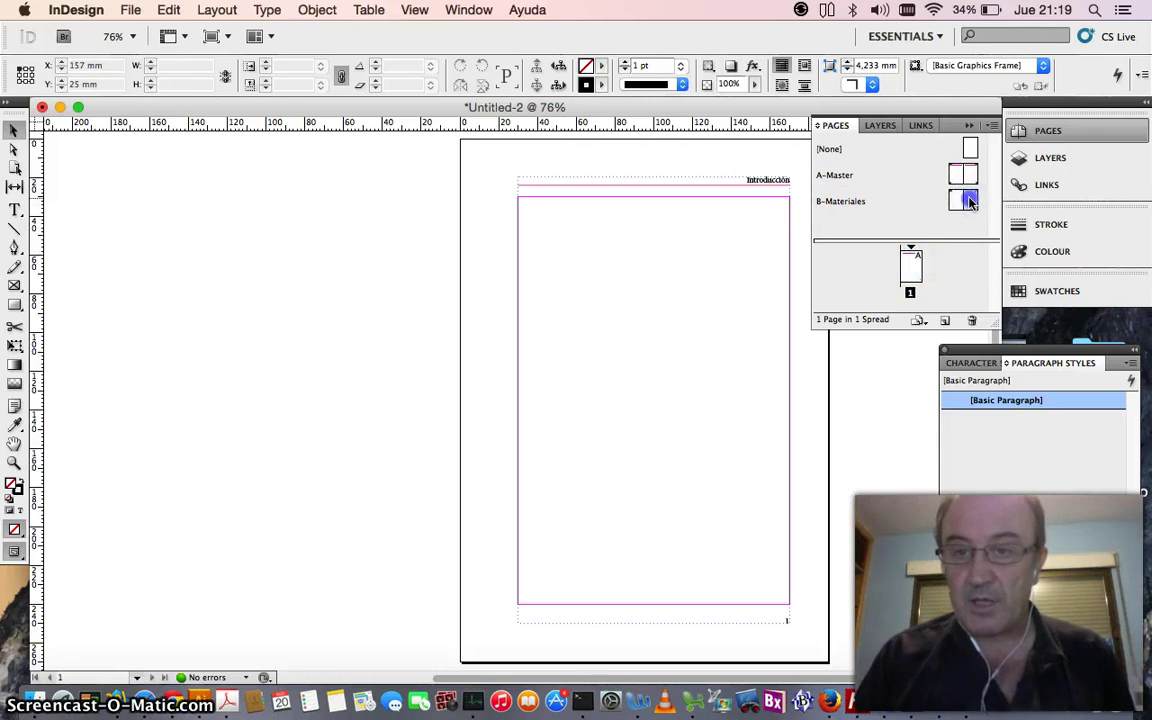
pyautogui.doubleClick(968, 201)
pyautogui.moveTo(968, 201); pyautogui.dragTo(916, 262)
pyautogui.click(964, 206)
pyautogui.moveTo(963, 201); pyautogui.dragTo(913, 273)
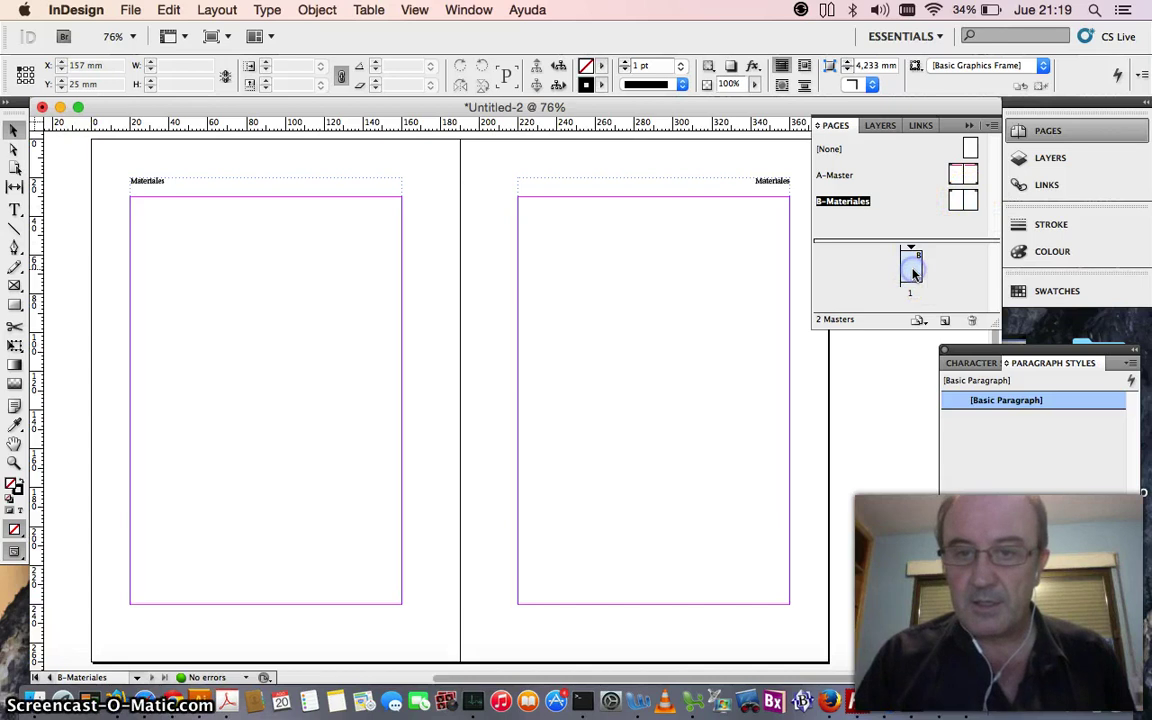
pyautogui.doubleClick(912, 270)
pyautogui.moveTo(789, 198); pyautogui.dragTo(778, 187)
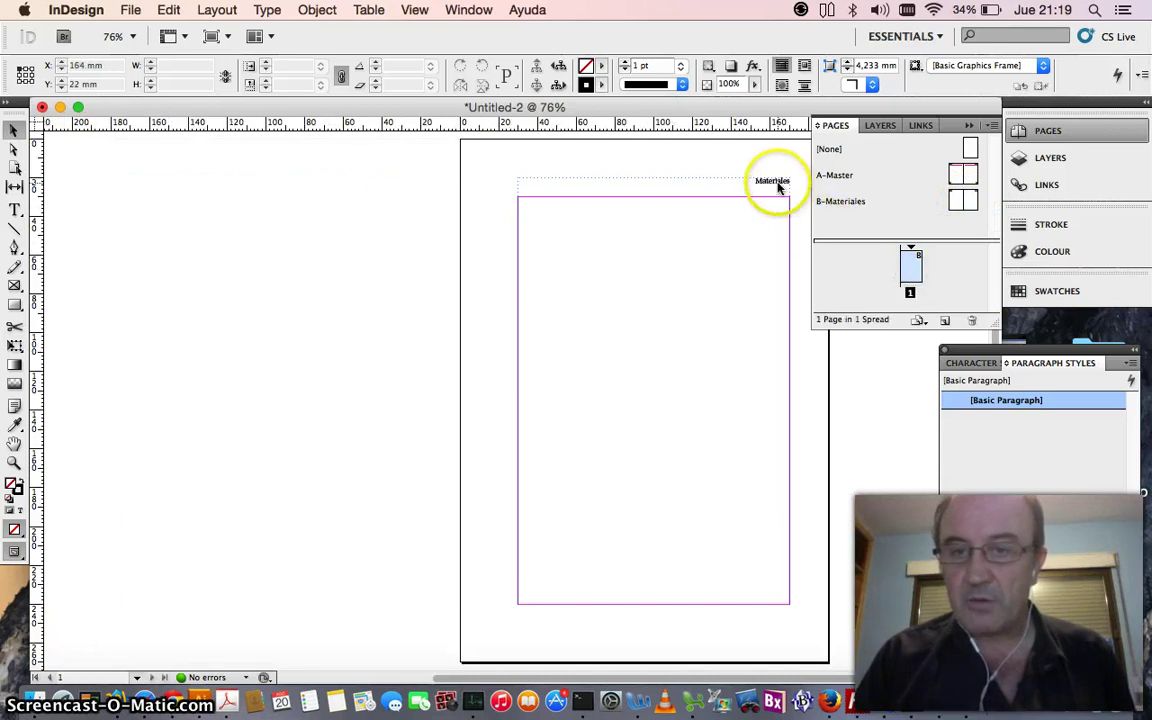
pyautogui.click(14, 462)
pyautogui.moveTo(725, 165); pyautogui.dragTo(795, 208)
pyautogui.click(12, 130)
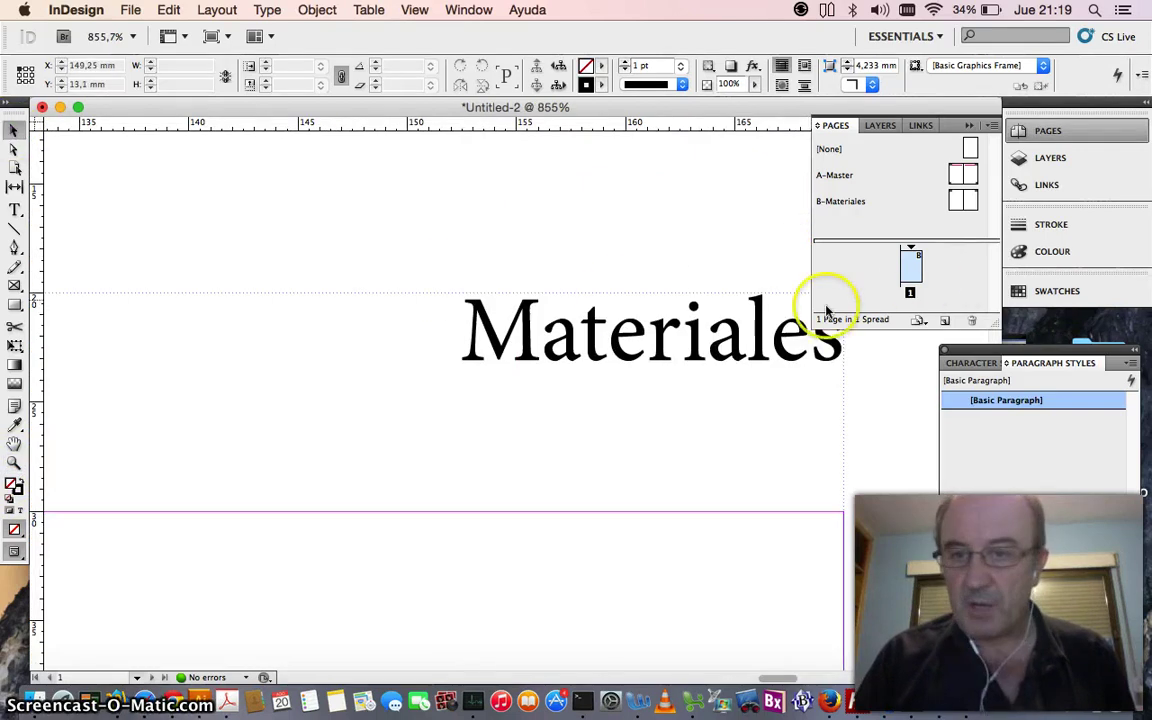
# Apply A-Master to page 1 again and open the A-Master spread.
pyautogui.click(964, 174)
pyautogui.moveTo(932, 241); pyautogui.dragTo(914, 260)
pyautogui.click(668, 388)
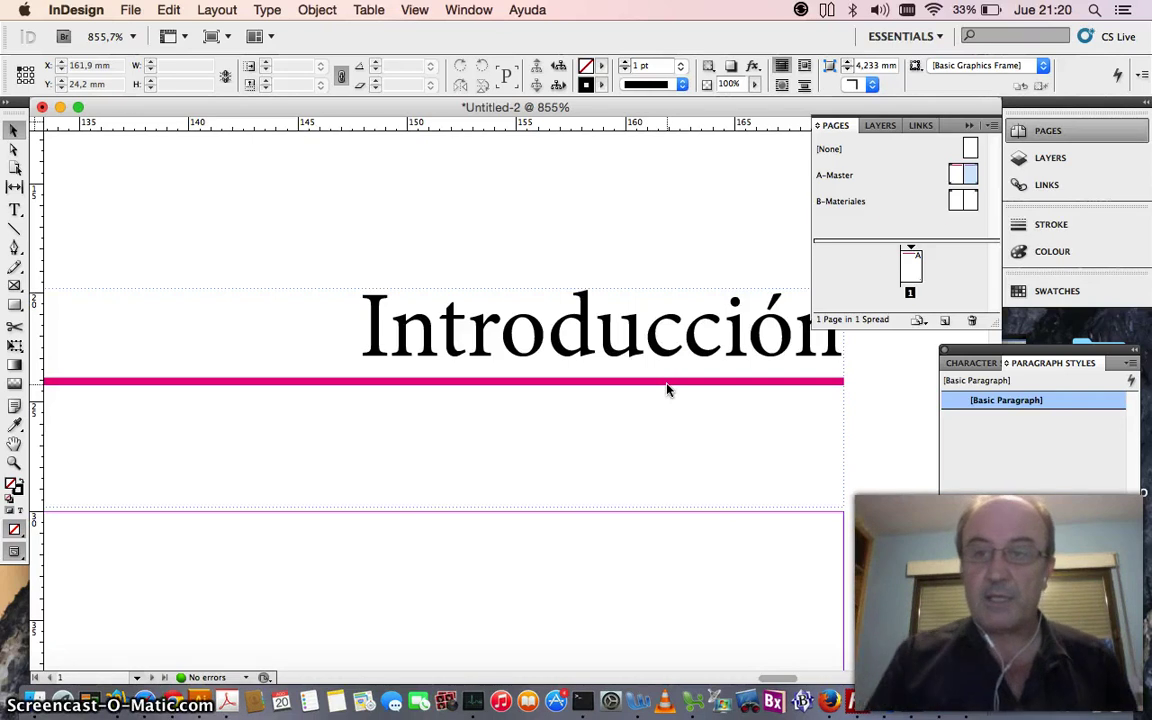
pyautogui.doubleClick(963, 175)
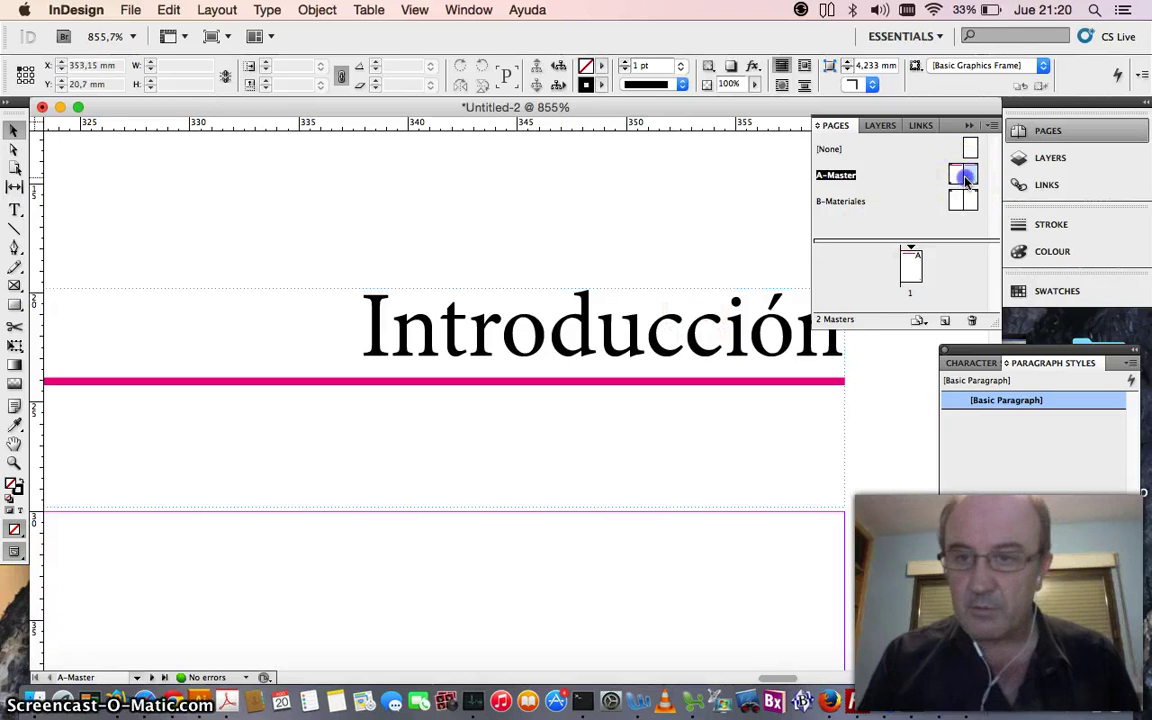
# Replace the right page's header text on A-Master with "Cria del cocodrilo" and display document page 1 to check it.
pyautogui.doubleClick(965, 177)
pyautogui.doubleClick(641, 178)
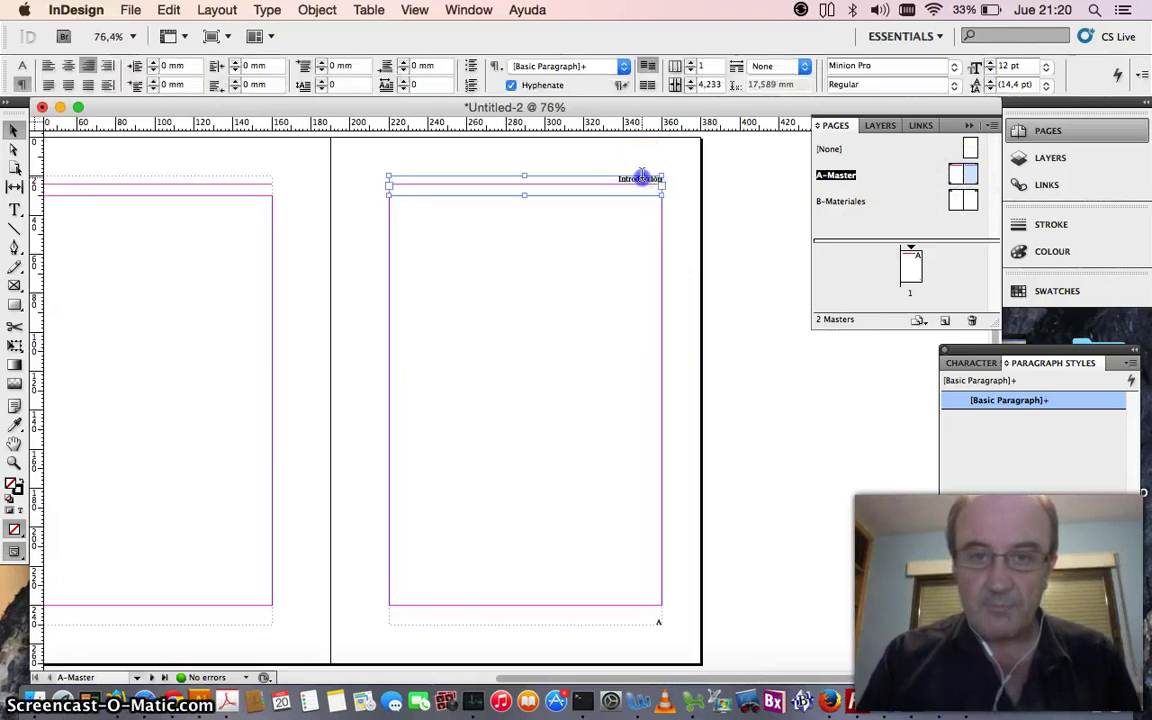
pyautogui.doubleClick(641, 178)
pyautogui.write('Ind')
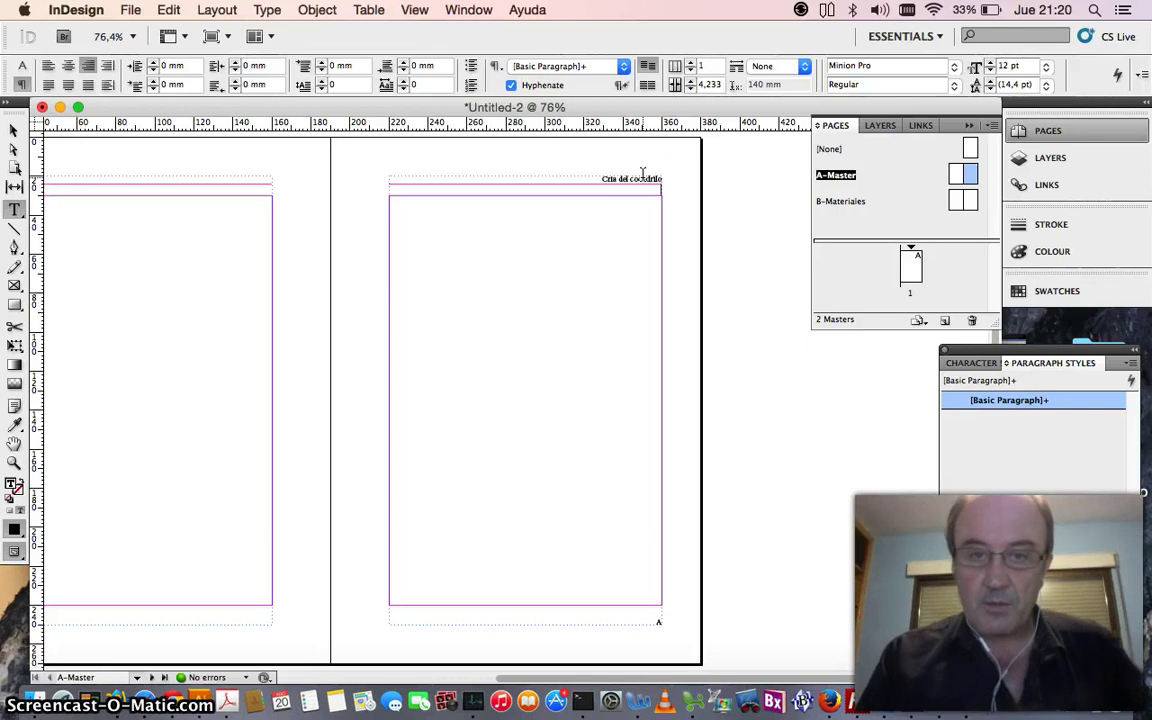
pyautogui.click(699, 175)
pyautogui.click(370, 75)
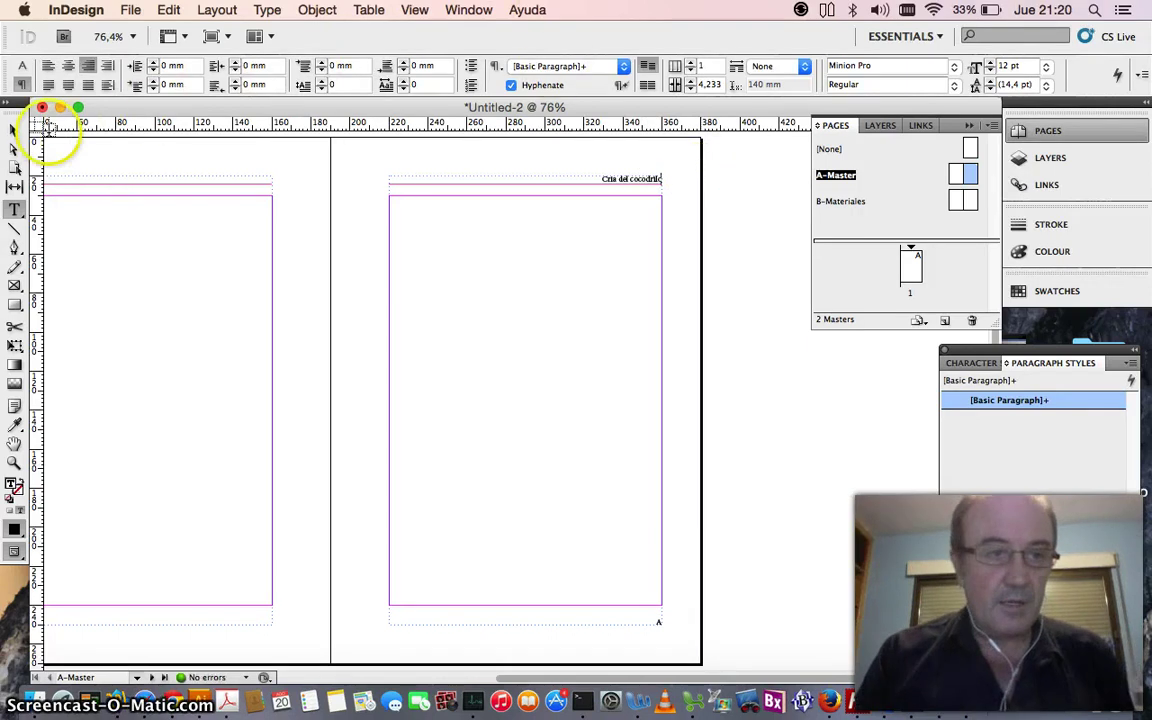
pyautogui.click(16, 130)
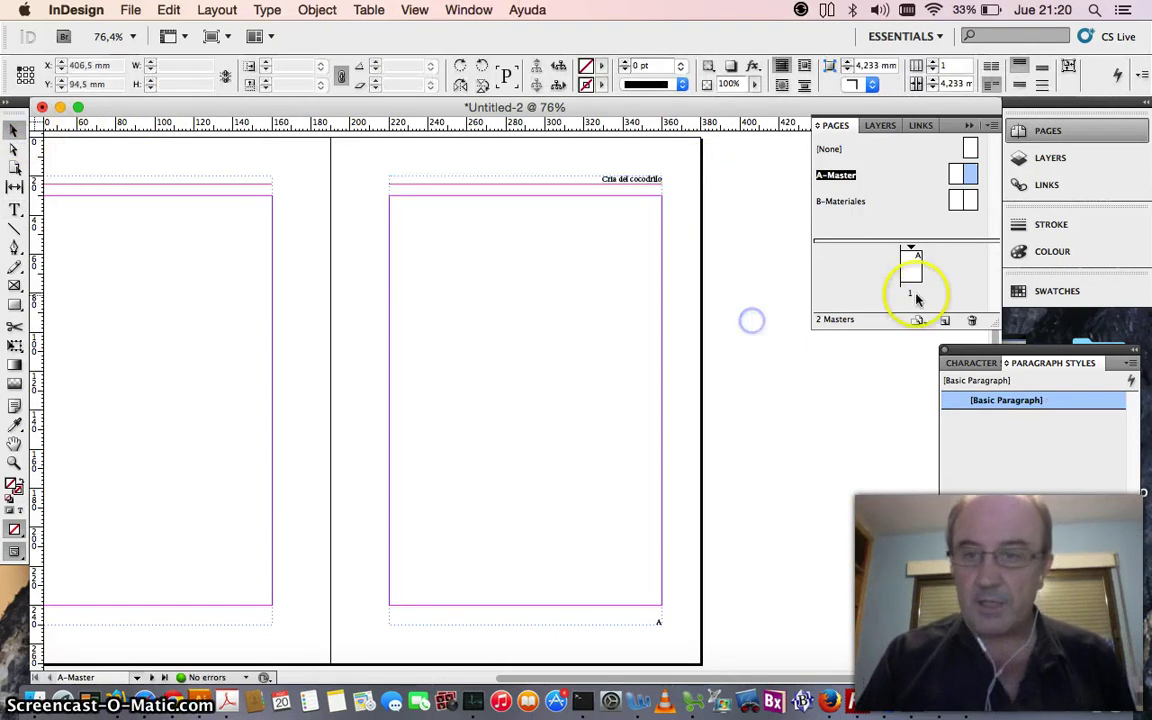
pyautogui.doubleClick(906, 266)
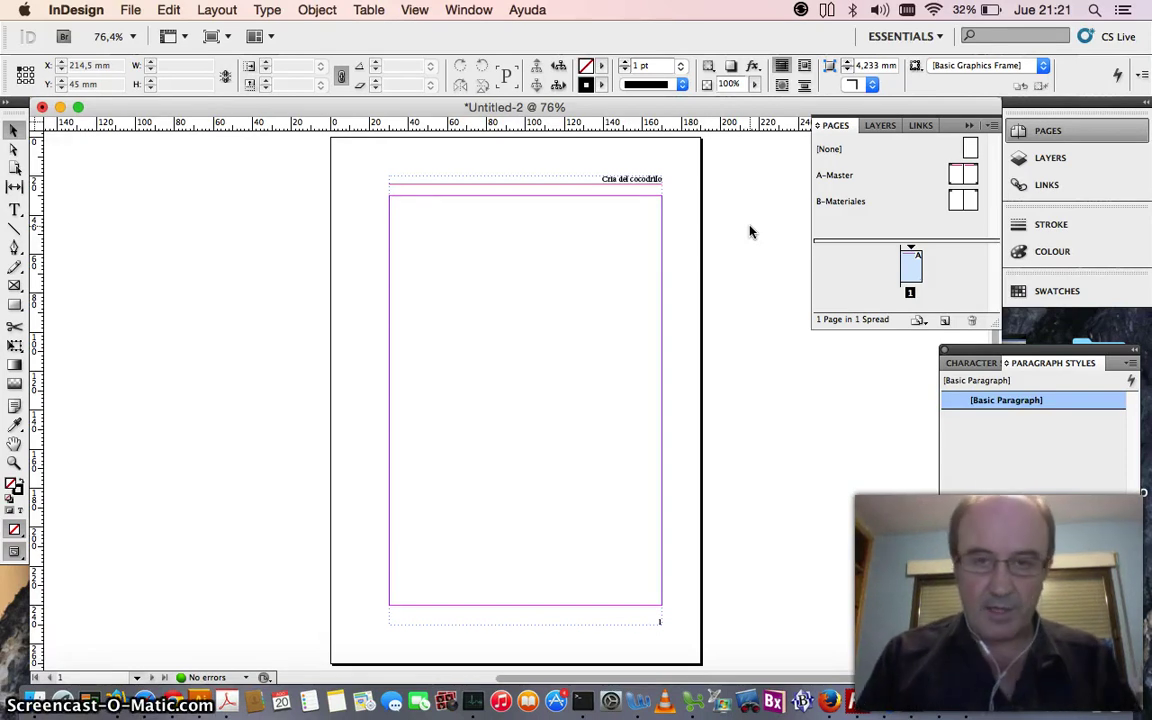
# Undo the header text change on A-Master and display document page 1 again with nothing selected.
pyautogui.press('super+j')
pyautogui.write('A')
pyautogui.press('Return')
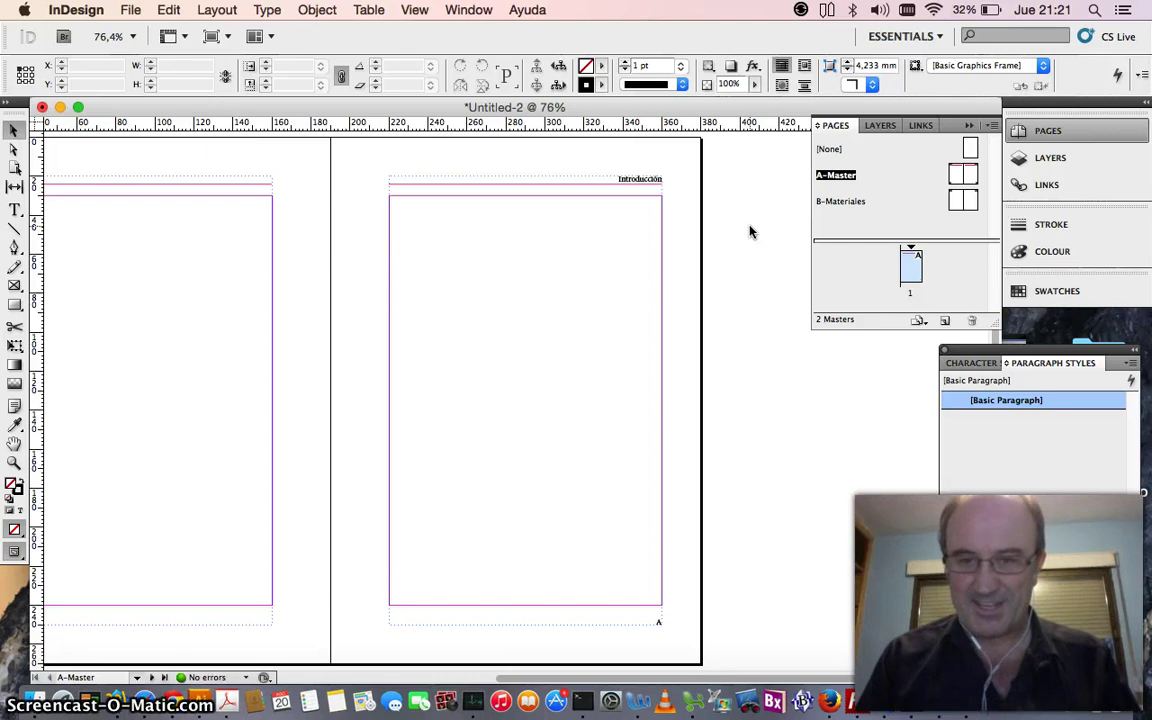
pyautogui.click(968, 176)
pyautogui.moveTo(968, 176); pyautogui.dragTo(925, 260)
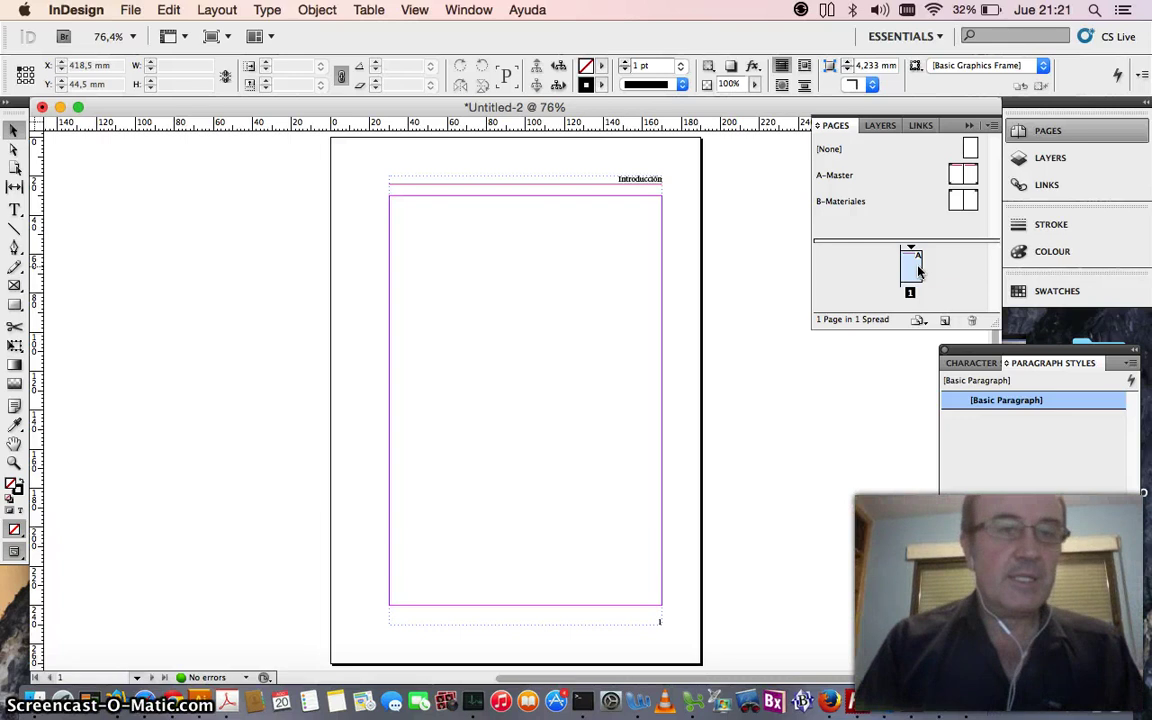
pyautogui.click(244, 224)
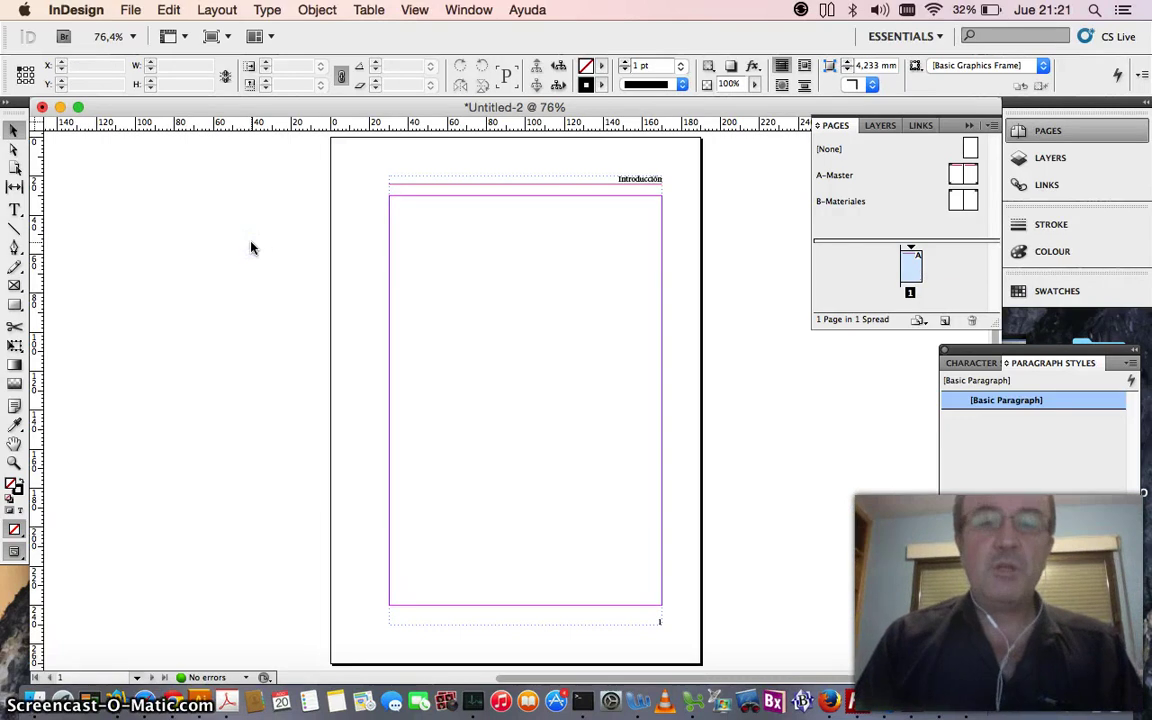
# Start placing a file and search the Escritorio and BTSync folders for the text document.
pyautogui.click(130, 10)
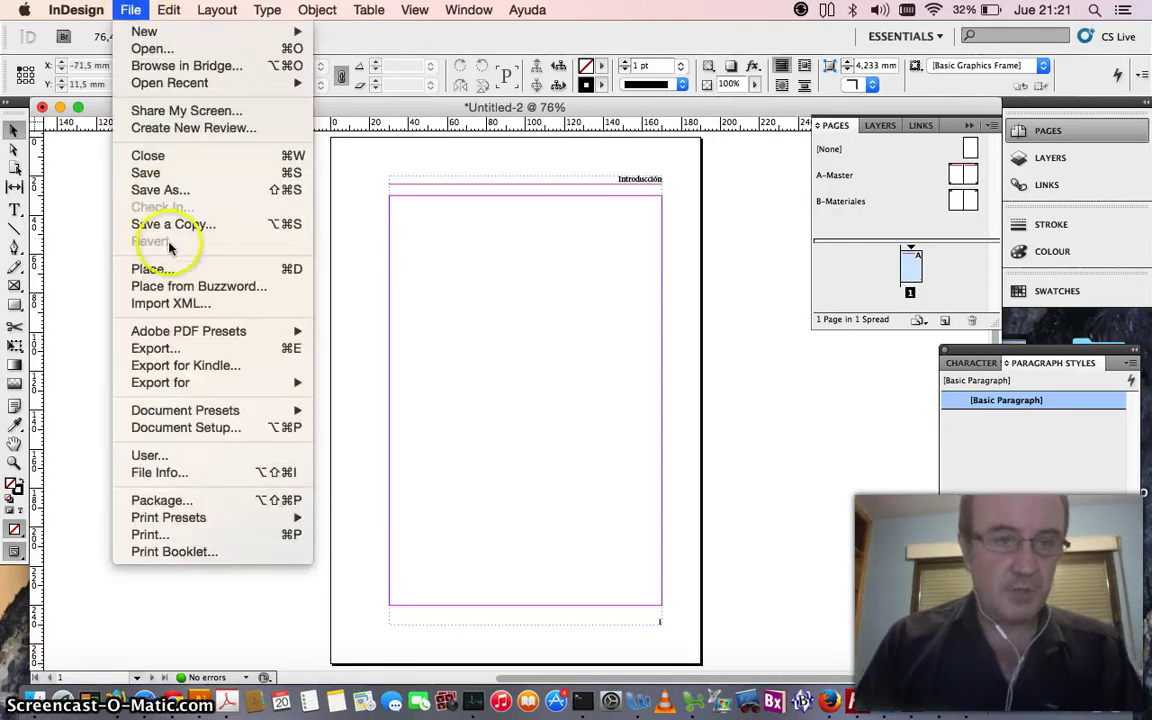
pyautogui.click(152, 268)
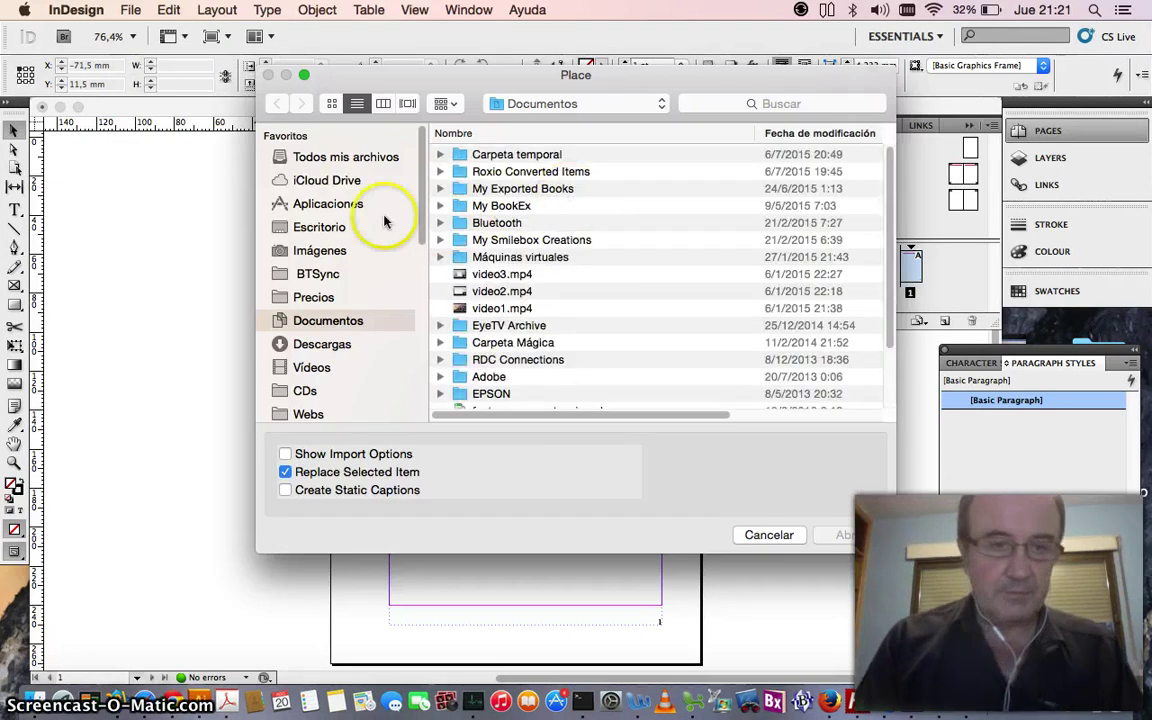
pyautogui.click(325, 227)
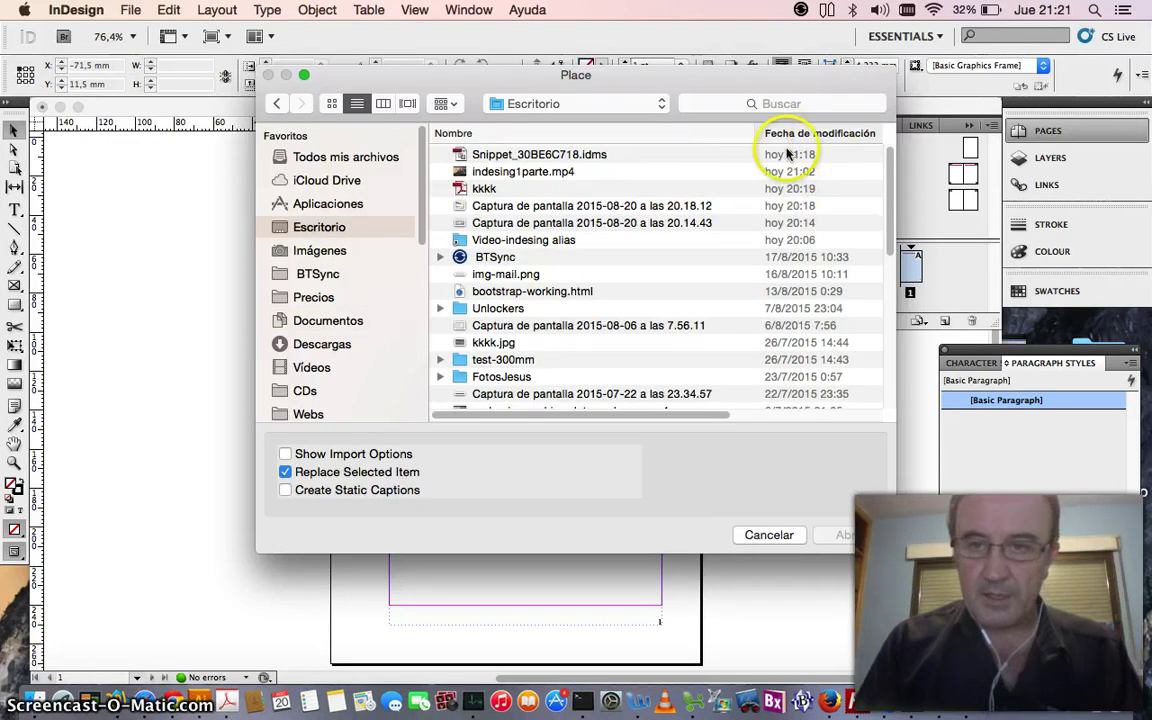
pyautogui.click(525, 157)
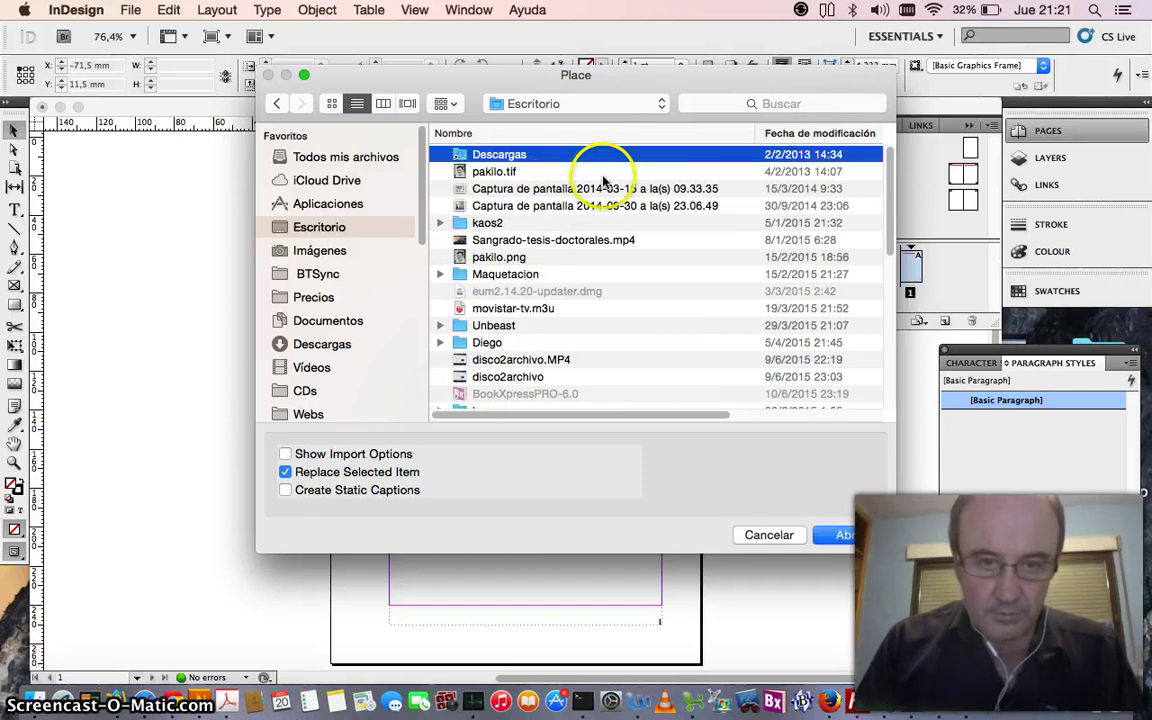
pyautogui.click(805, 135)
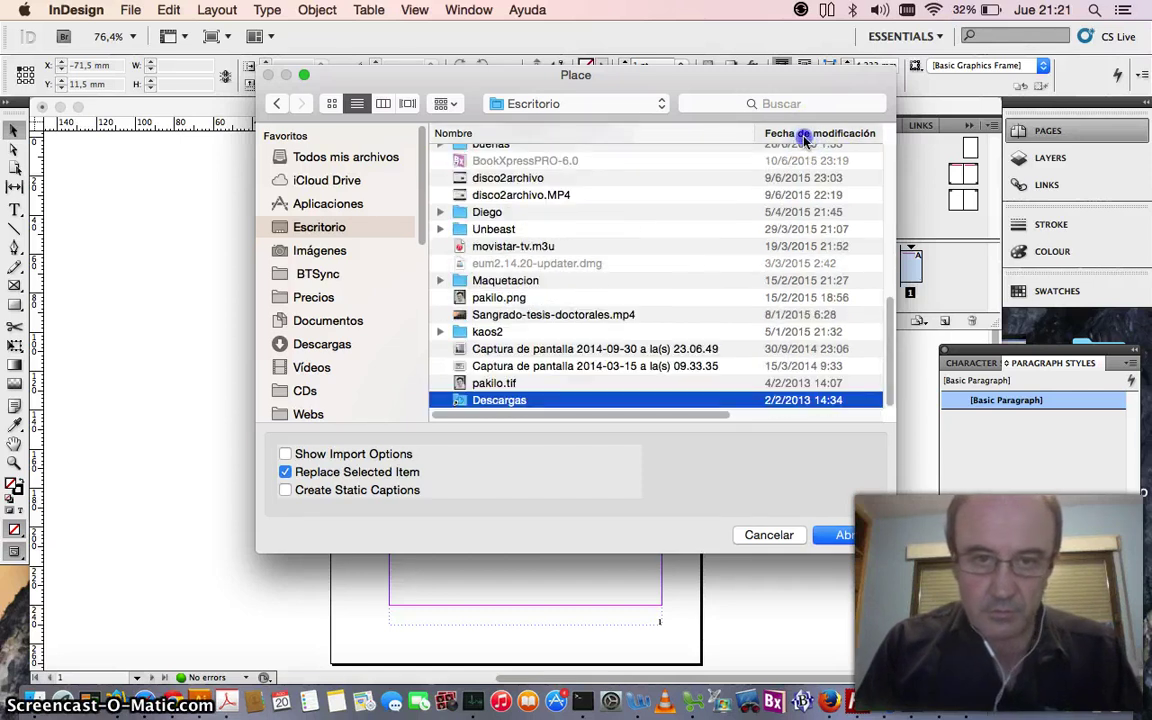
pyautogui.click(805, 136)
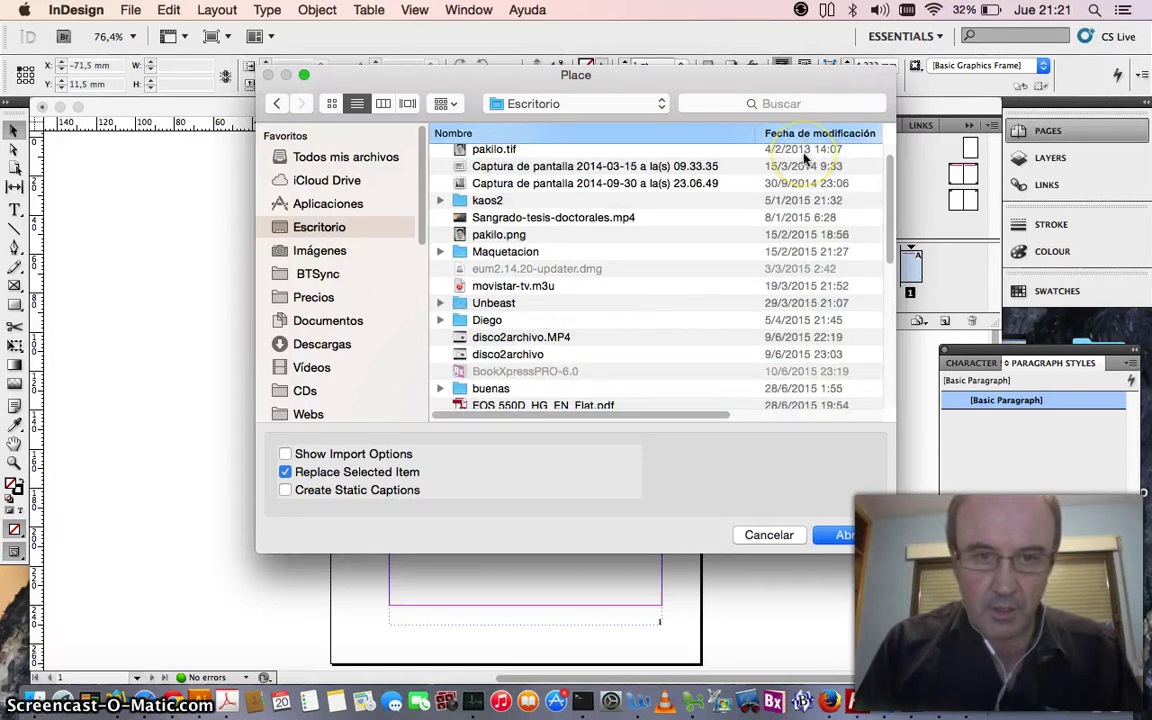
pyautogui.scroll(-1, 548, 252)
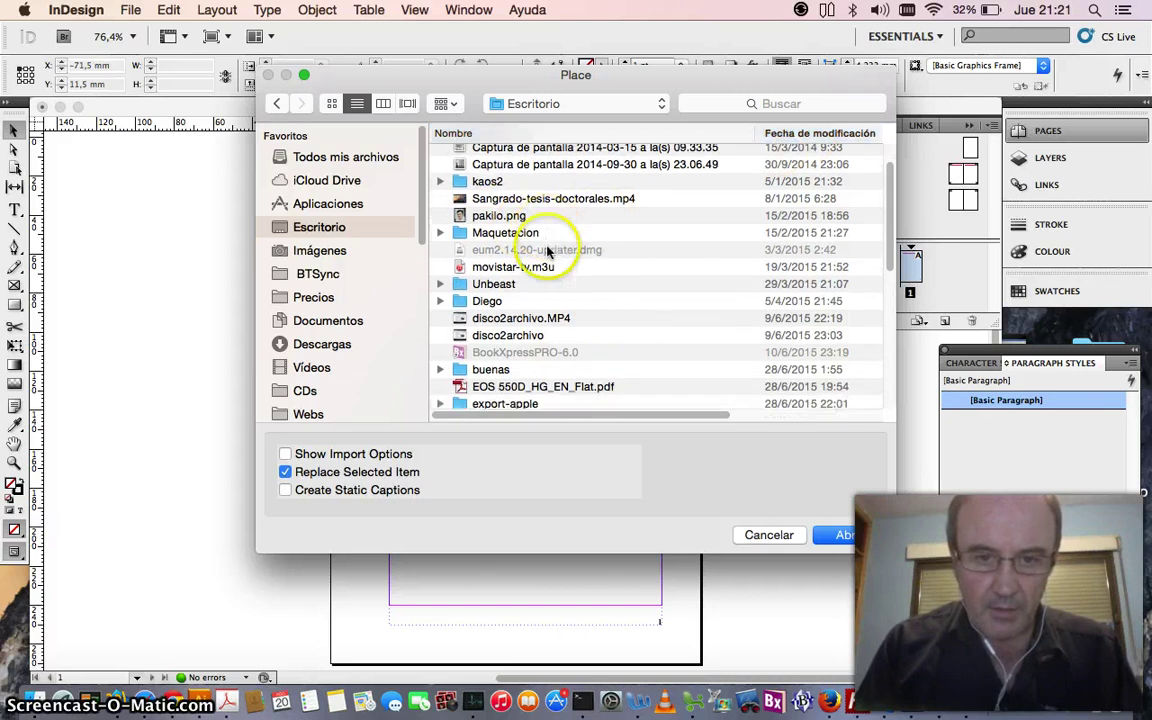
pyautogui.scroll(-5, 548, 252)
pyautogui.click(530, 138)
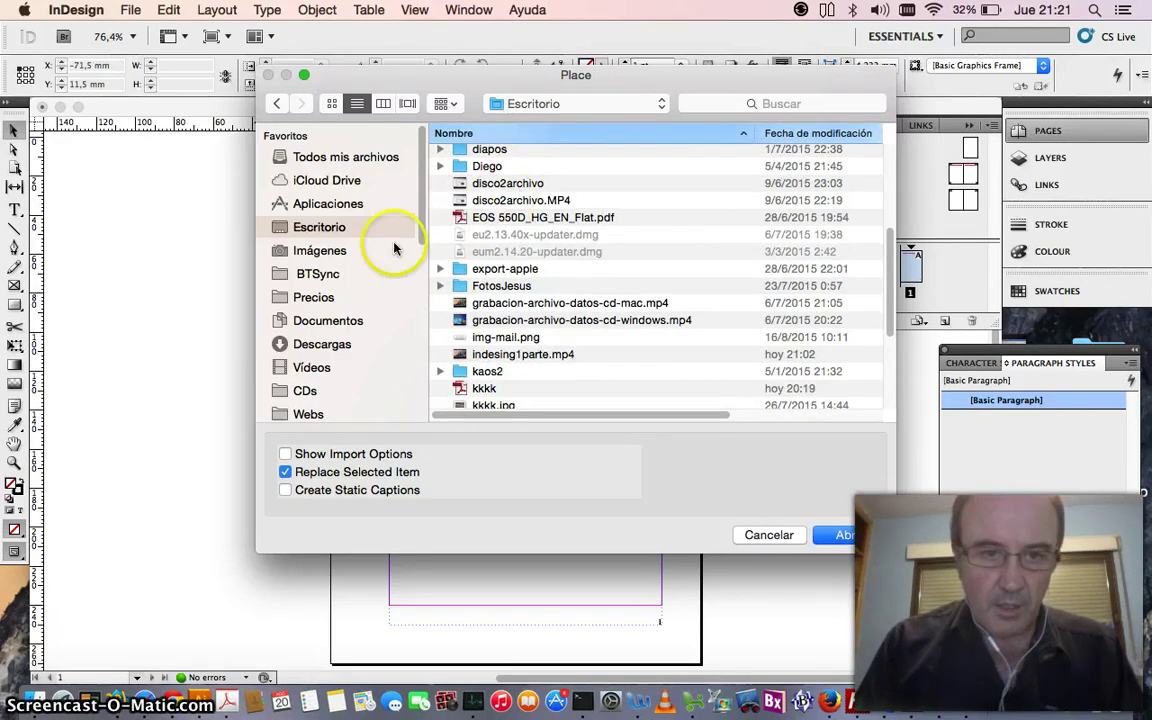
pyautogui.click(330, 274)
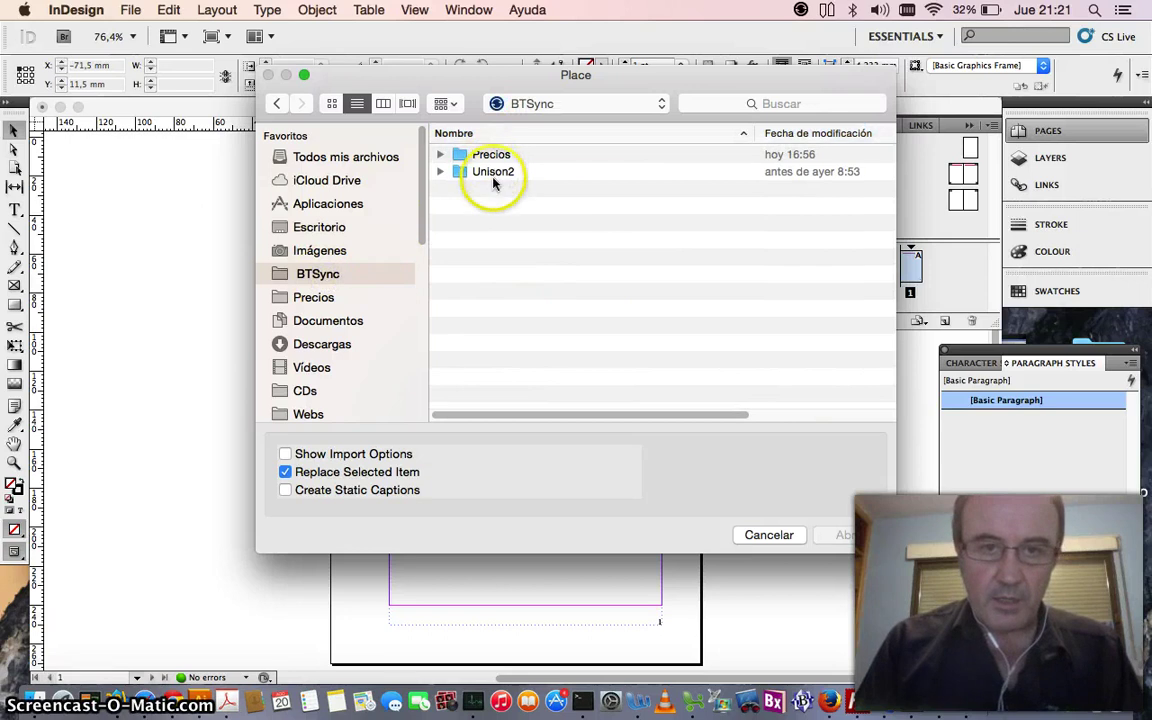
pyautogui.doubleClick(495, 172)
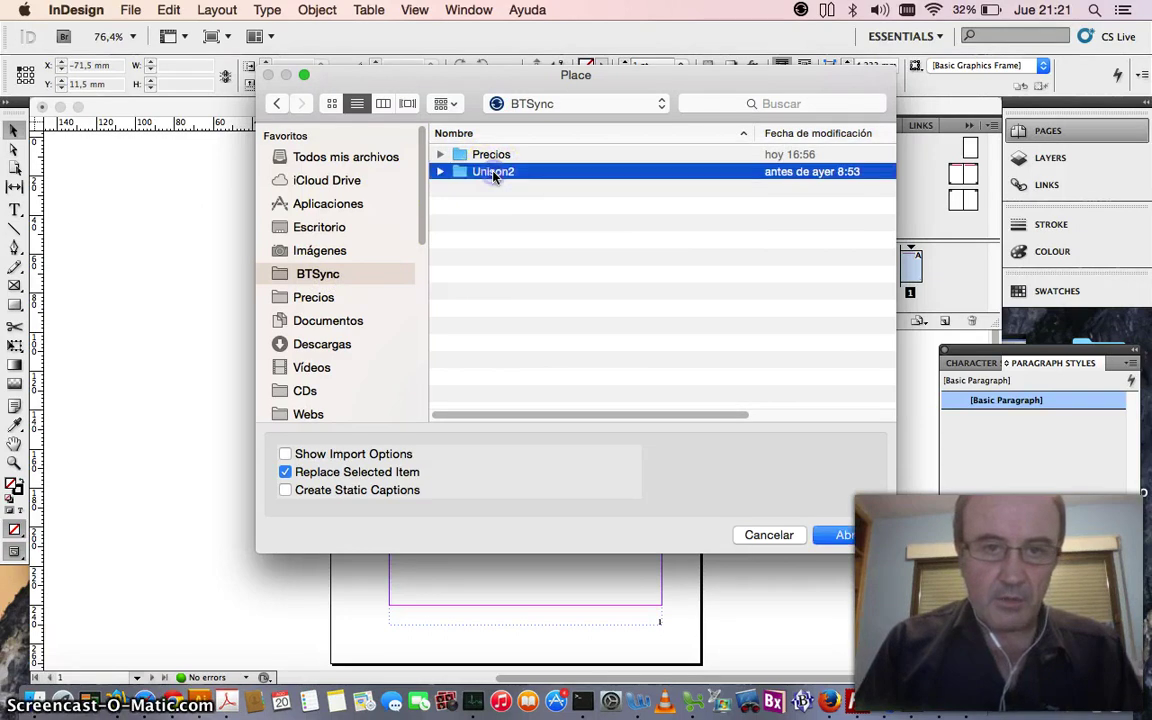
# Load texto-quijote.doc for placing from the Video-indesing folder, found inside tesisdoctoral in the Webs folder.
pyautogui.click(312, 416)
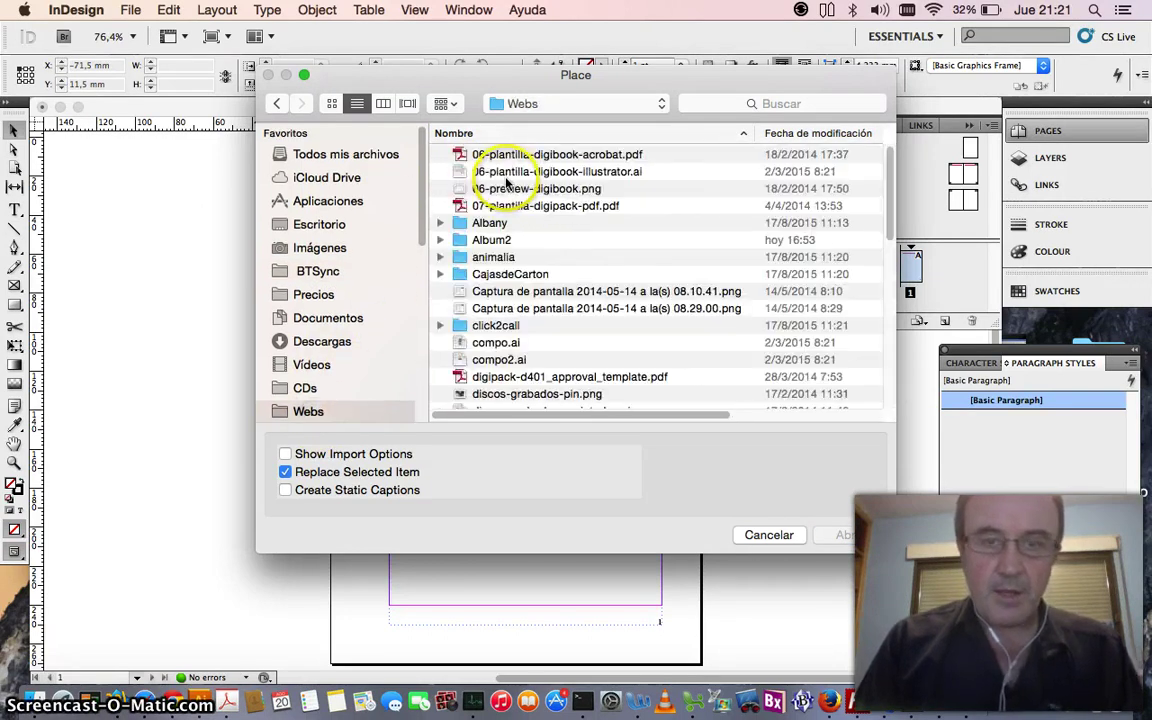
pyautogui.click(805, 133)
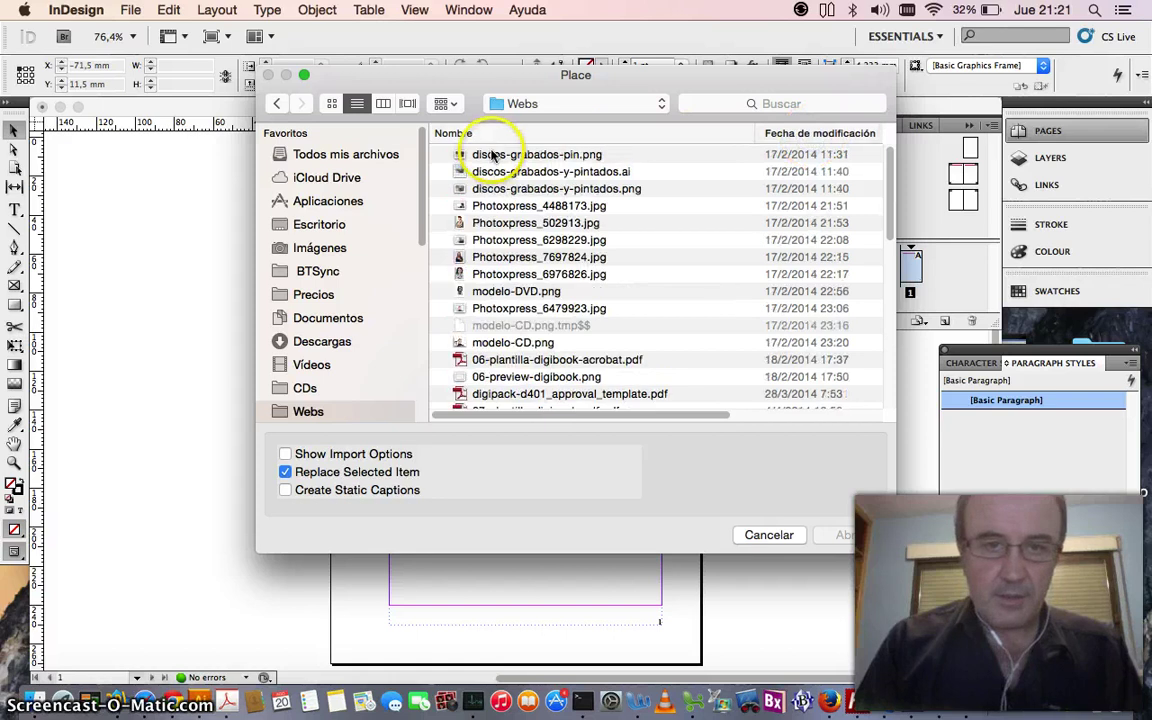
pyautogui.click(792, 132)
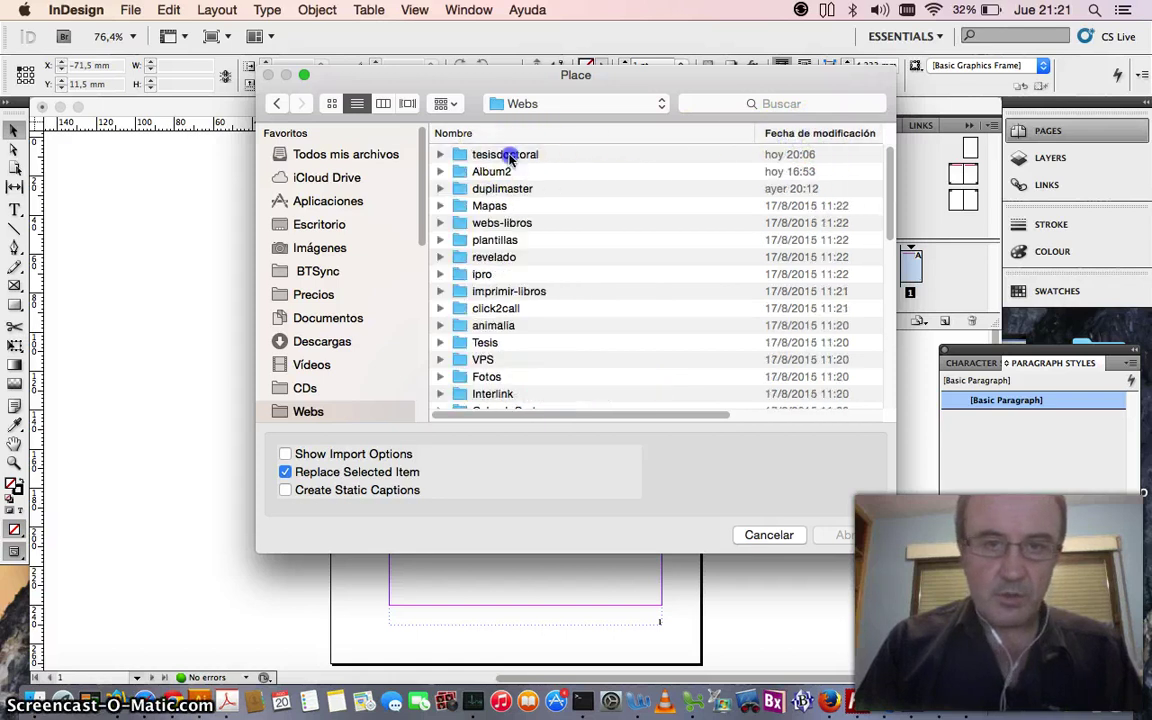
pyautogui.click(505, 157)
pyautogui.doubleClick(505, 157)
pyautogui.doubleClick(498, 157)
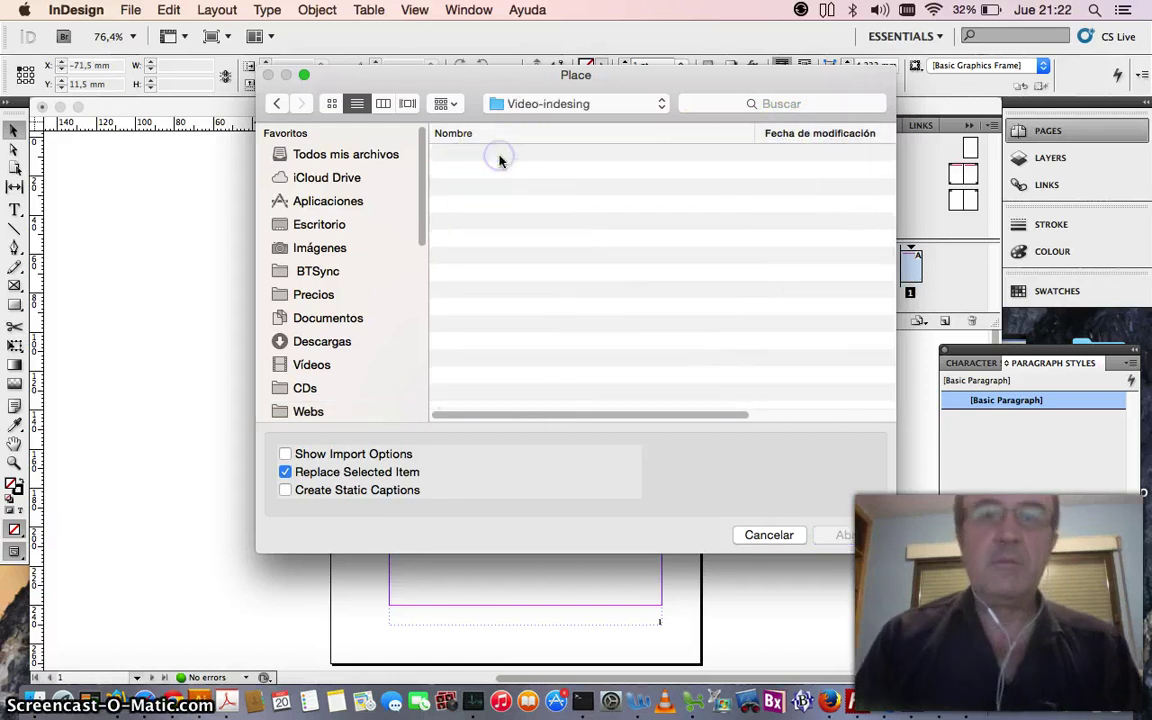
pyautogui.click(495, 188)
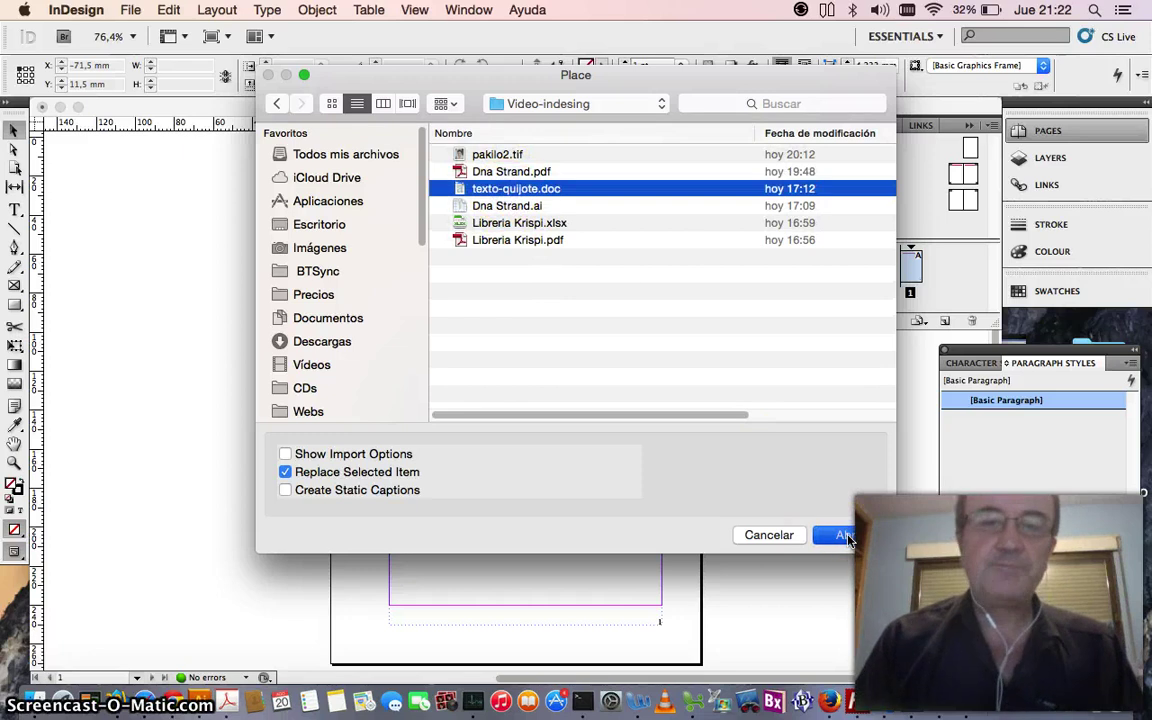
pyautogui.click(840, 535)
# Autoflow the loaded text from the top-left margin corner of page 1 at X 30 mm, Y 30 mm, adding pages automatically.
pyautogui.click(414, 238)
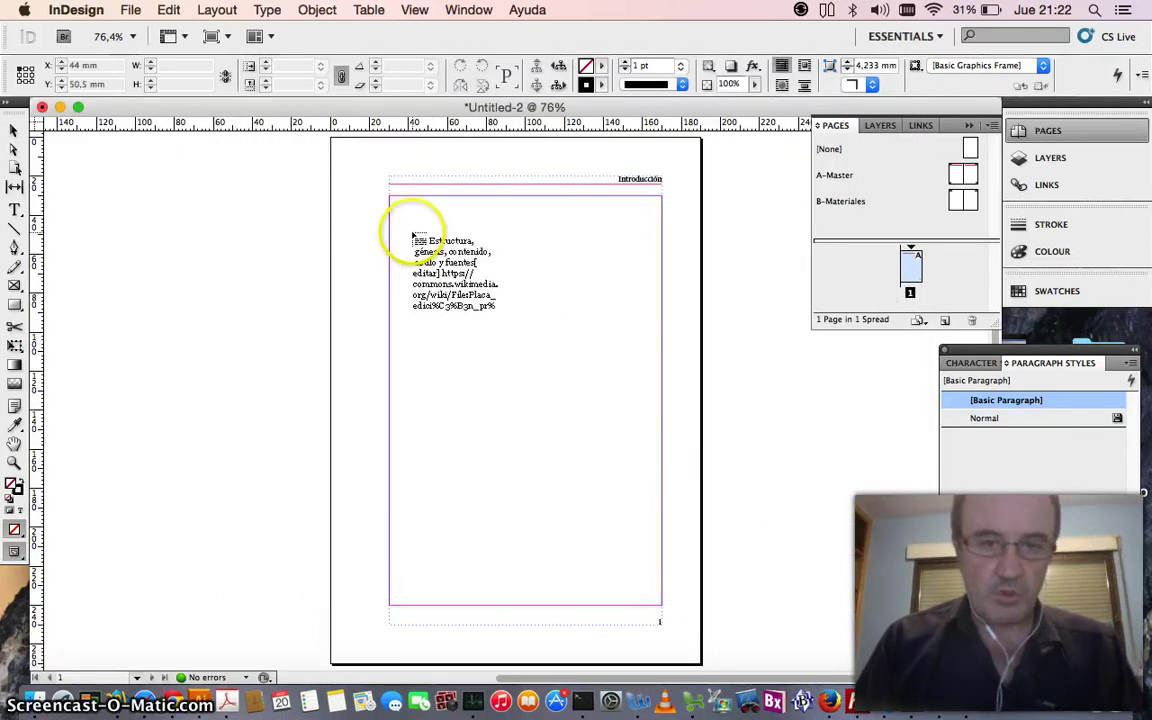
pyautogui.moveTo(412, 236)
pyautogui.mouseDown()
pyautogui.moveTo(405, 243)
pyautogui.moveTo(400, 213)
pyautogui.moveTo(410, 231)
pyautogui.moveTo(430, 223)
pyautogui.moveTo(398, 224)
pyautogui.moveTo(416, 226)
pyautogui.moveTo(406, 214)
pyautogui.mouseUp()
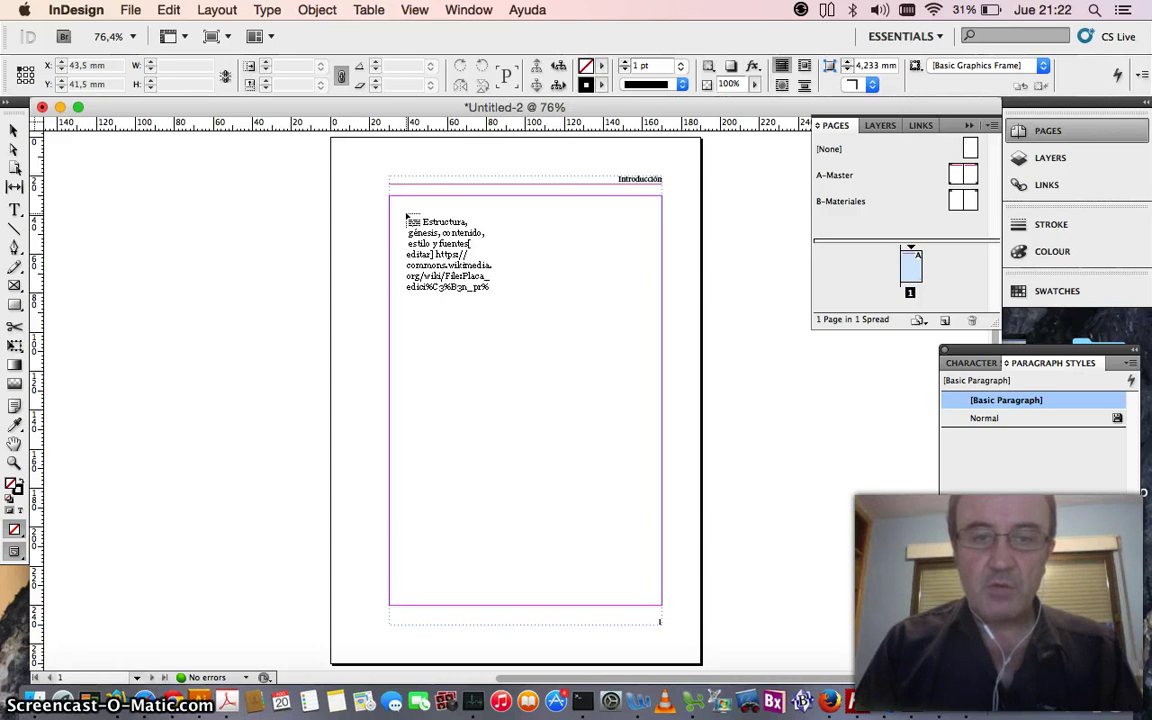
pyautogui.moveTo(404, 213); pyautogui.dragTo(390, 198)
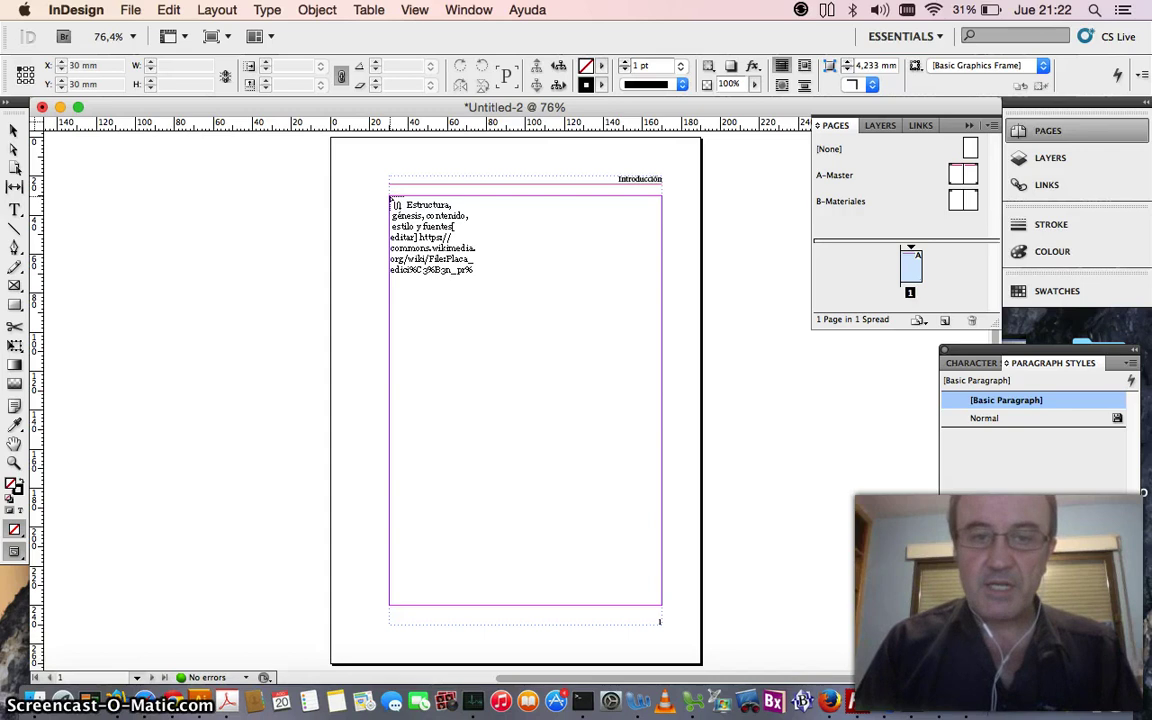
pyautogui.keyDown('shift'); pyautogui.click(390, 196); pyautogui.keyUp('shift')
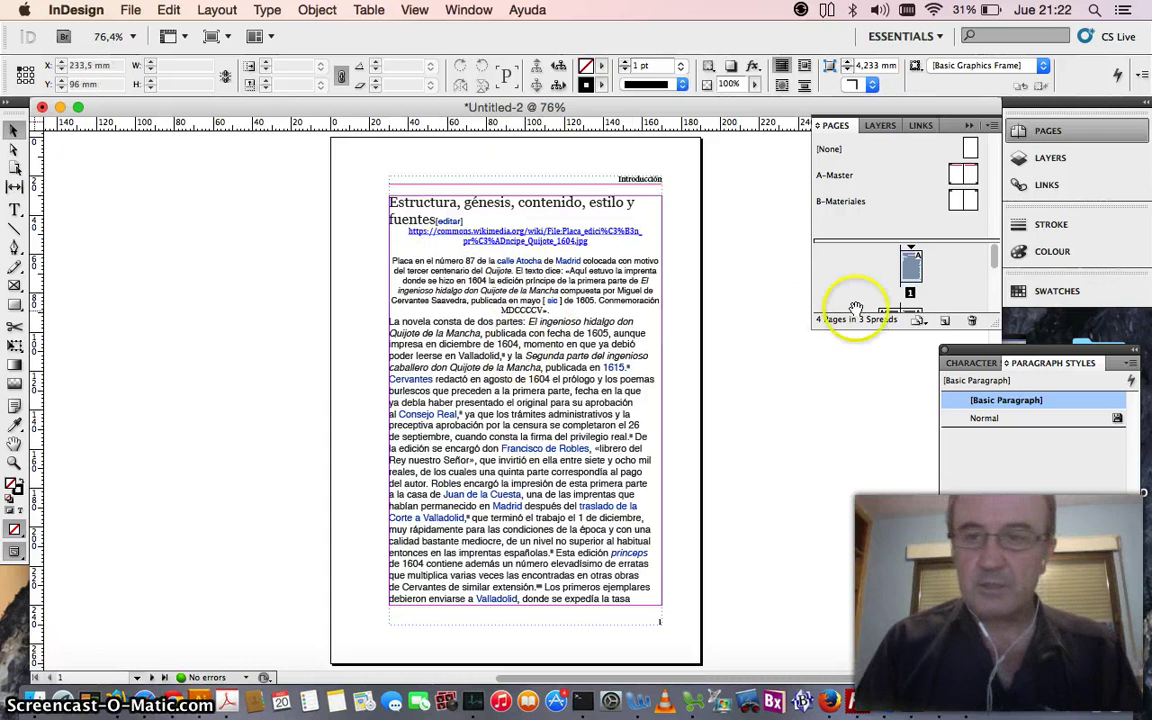
# Enlarge the page overview to show all spreads and inspect the headers and page numbers on pages 2 and 3.
pyautogui.scroll(-5, 990, 300)
pyautogui.moveTo(993, 318); pyautogui.dragTo(993, 468)
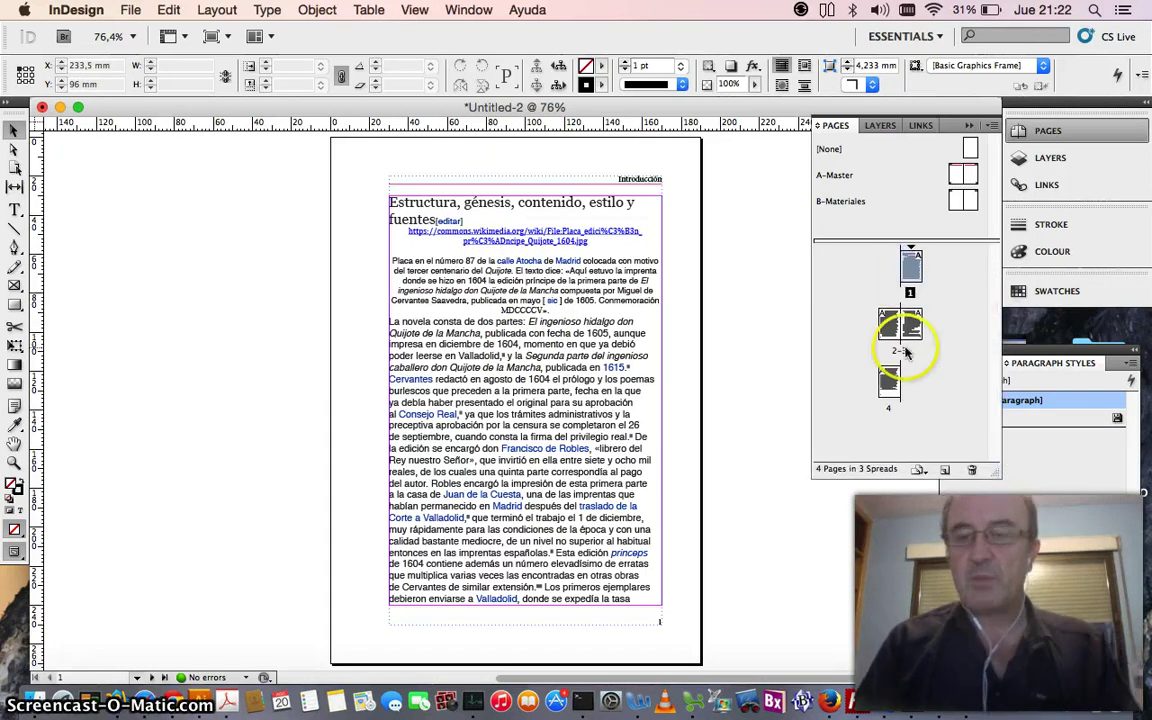
pyautogui.moveTo(963, 175); pyautogui.dragTo(905, 325)
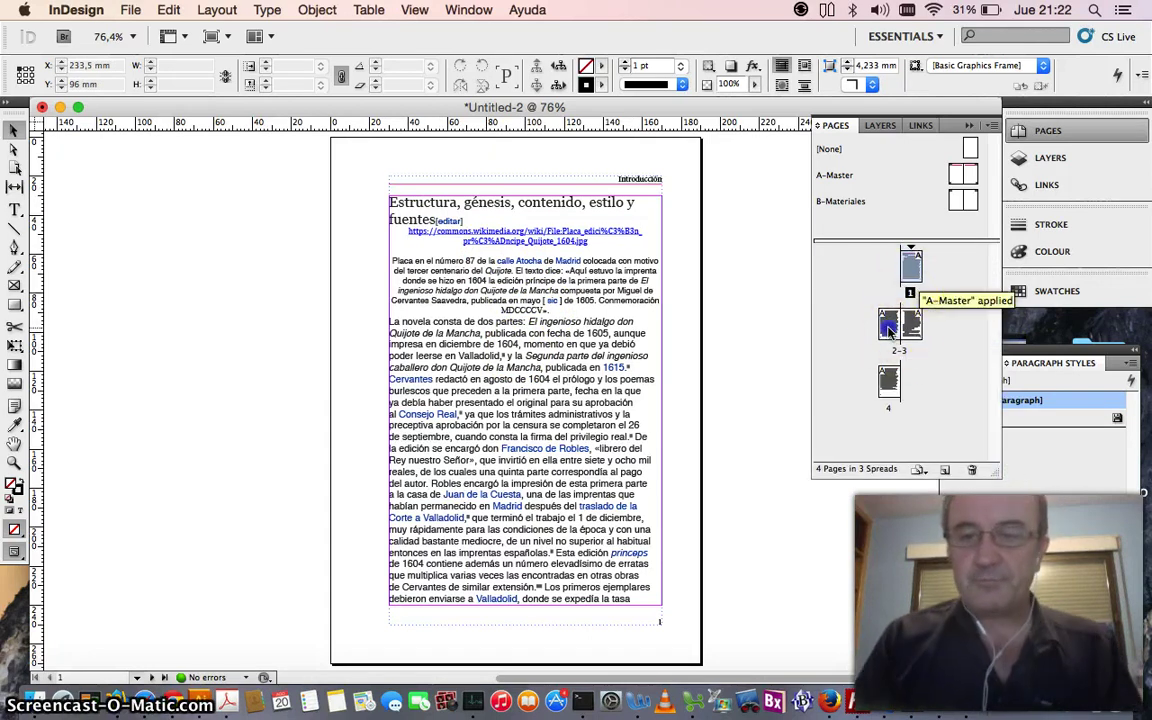
pyautogui.doubleClick(903, 330)
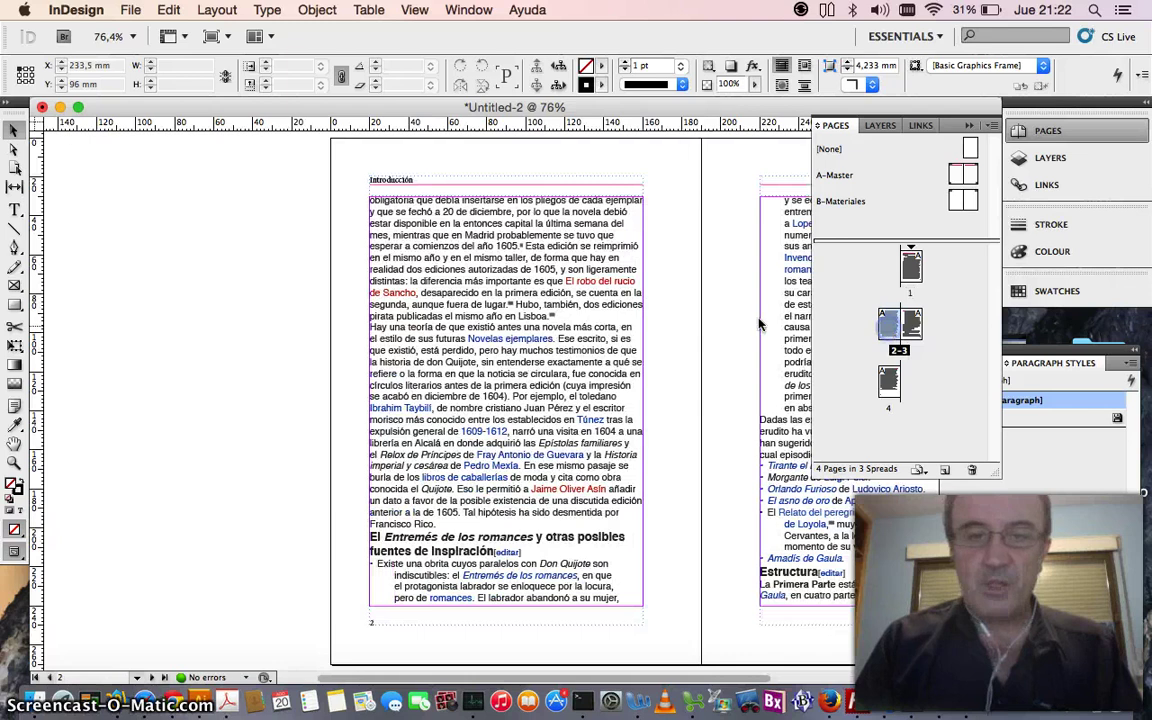
pyautogui.doubleClick(910, 323)
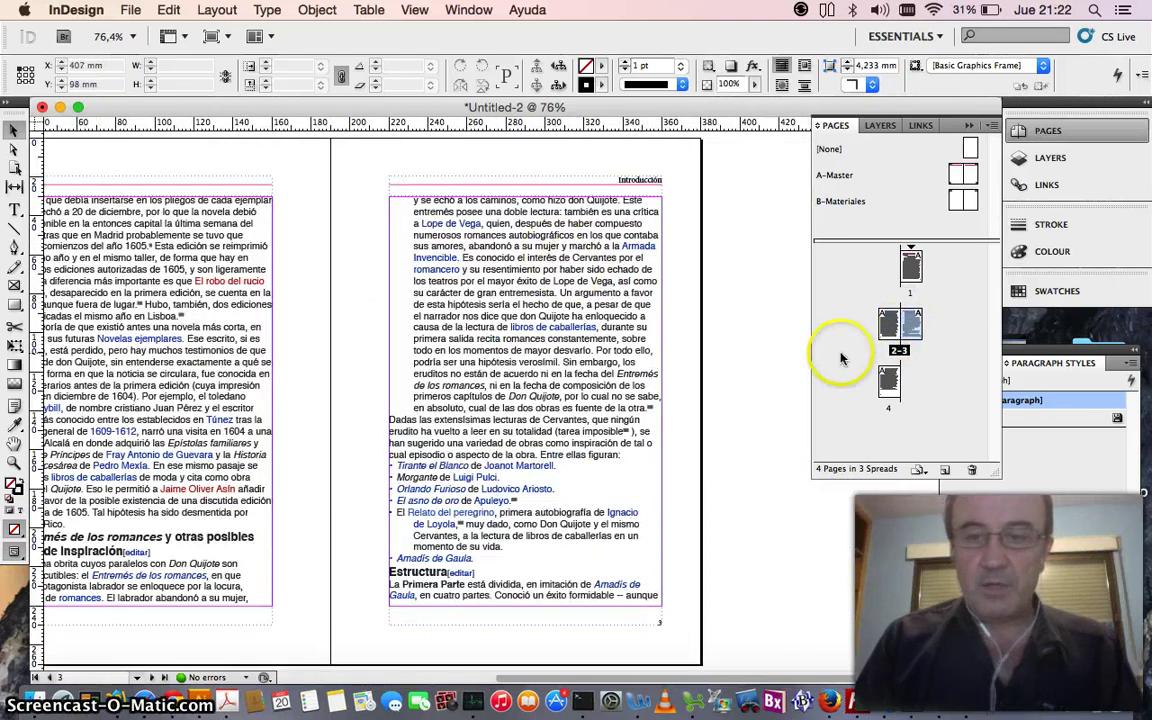
# Apply the B-Materiales master to page 4, check its header, and return to page 1.
pyautogui.doubleClick(888, 380)
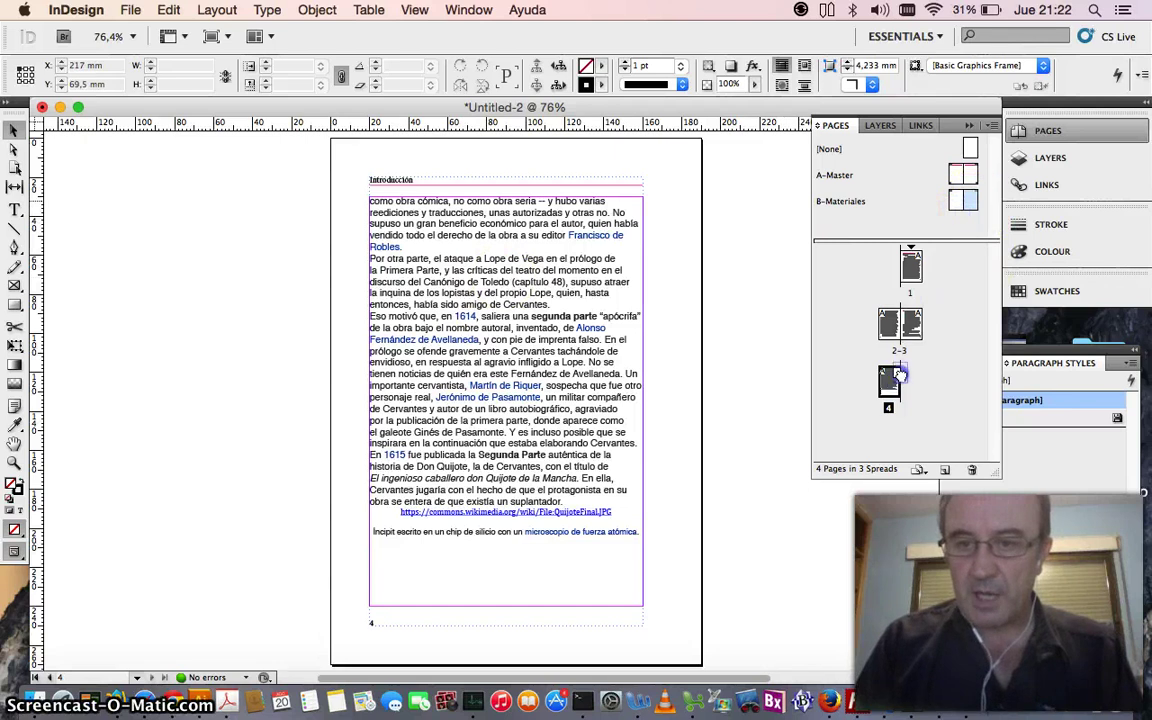
pyautogui.moveTo(893, 383); pyautogui.dragTo(893, 383)
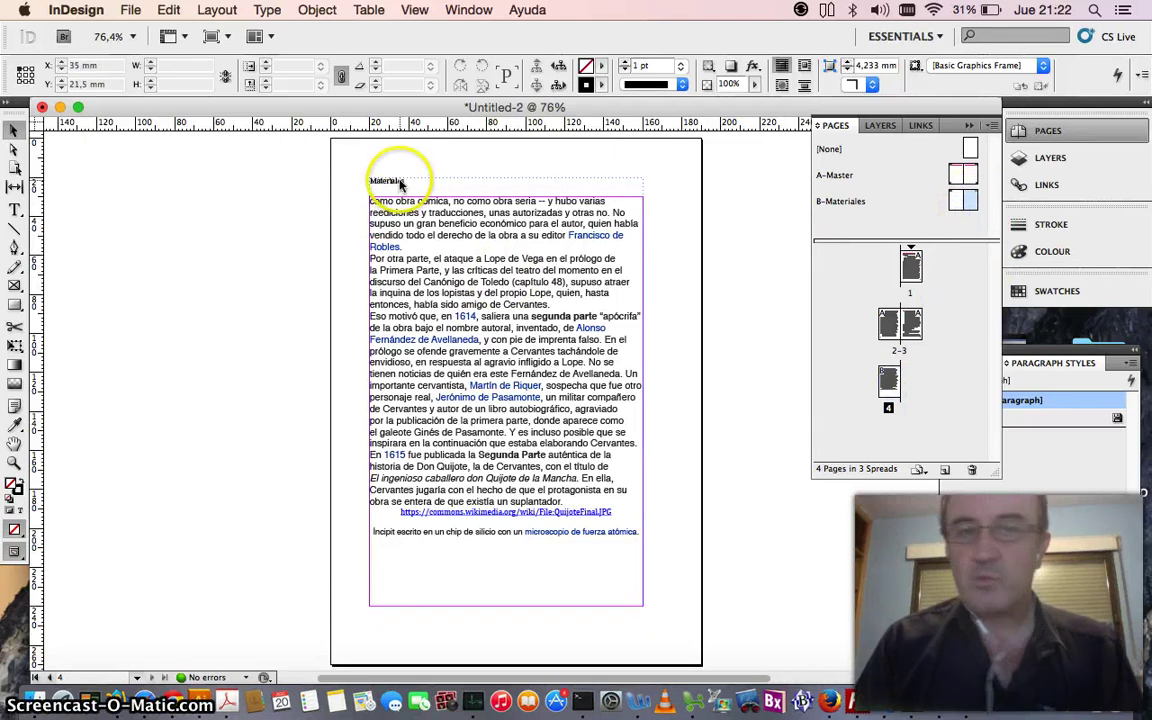
pyautogui.doubleClick(912, 262)
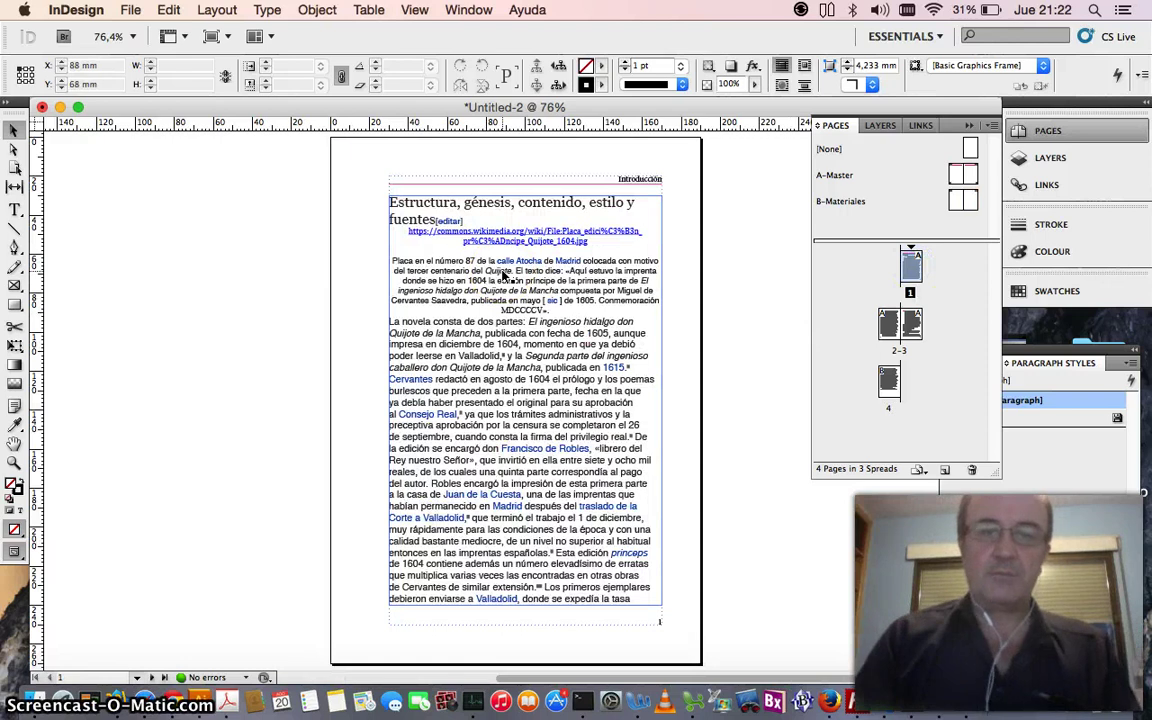
pyautogui.click(420, 206)
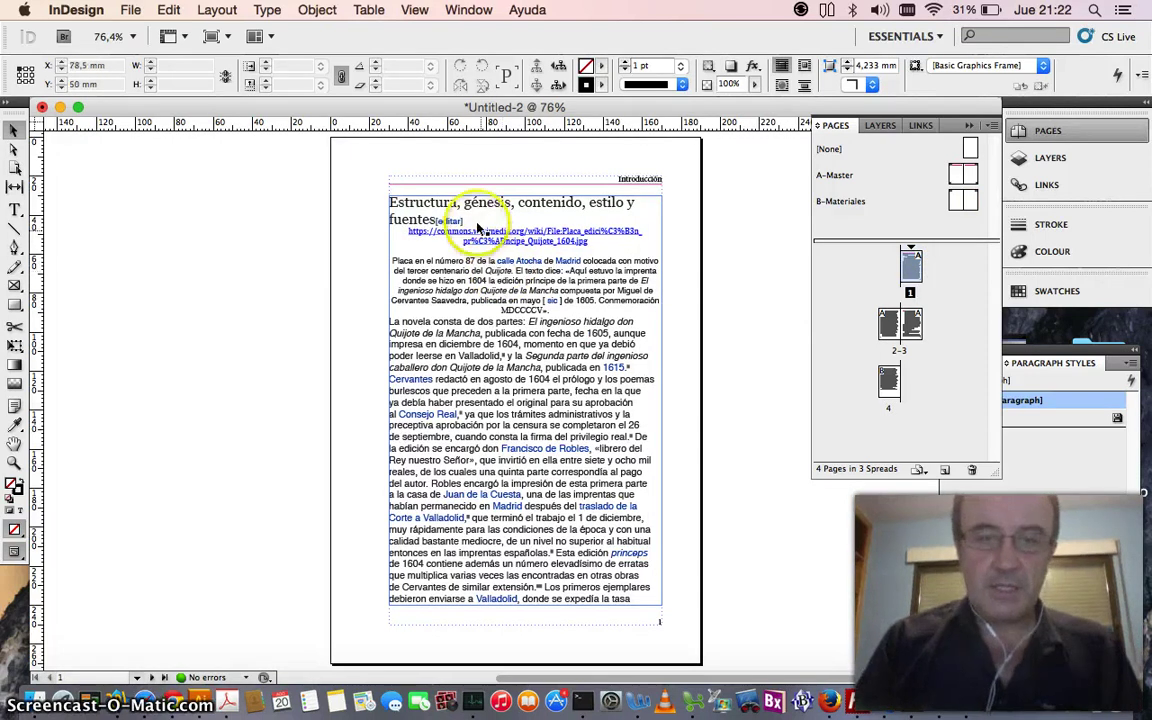
# Delete the [editar] tag and the Wikimedia image link that follow the heading at the start of page 1.
pyautogui.doubleClick(473, 207)
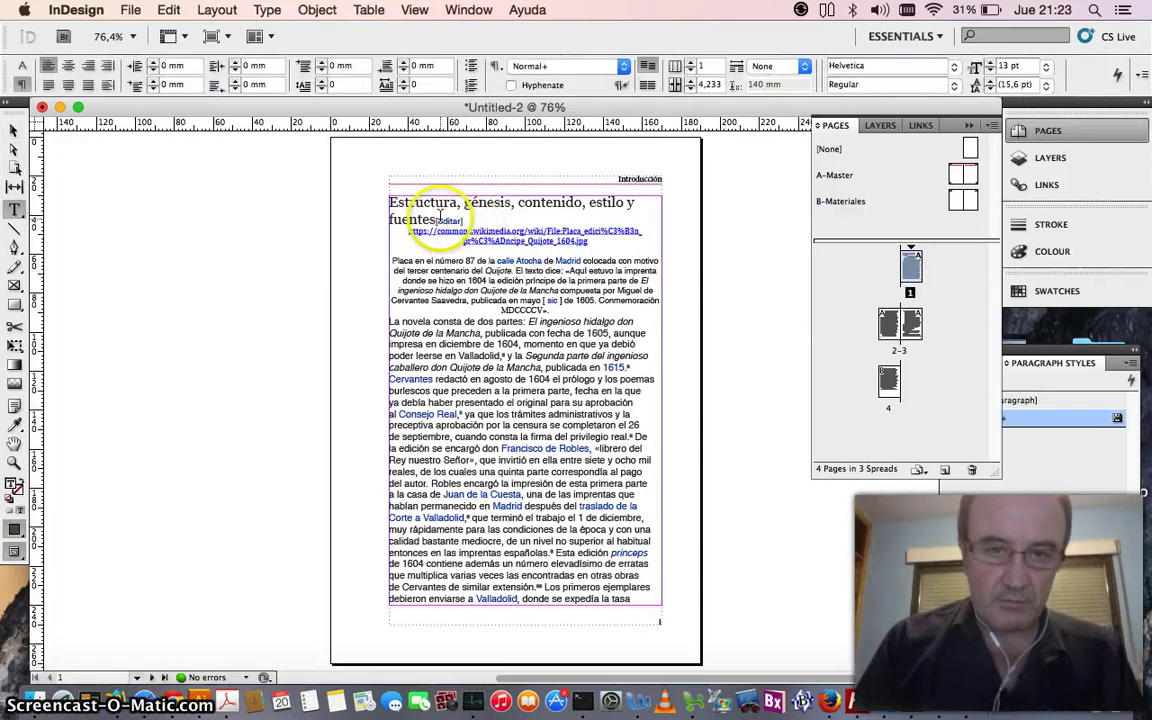
pyautogui.moveTo(543, 226); pyautogui.dragTo(445, 218)
pyautogui.press('BackSpace')
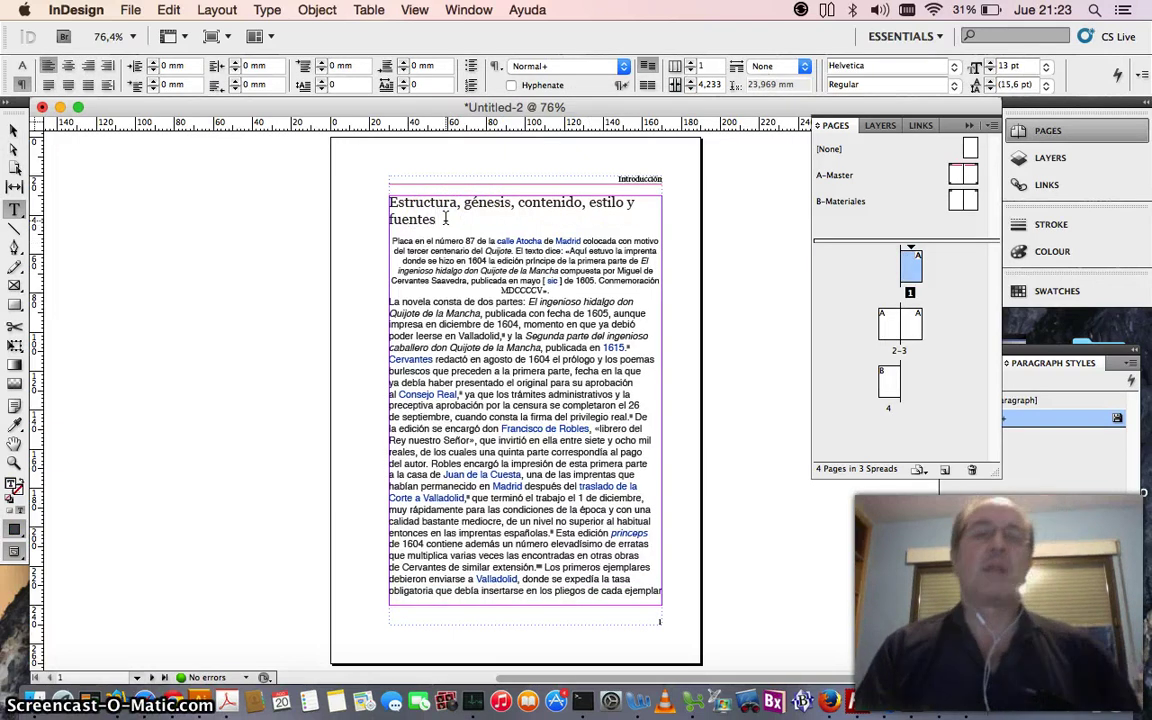
# Bring the Paragraph Styles list in front of the page overview and check its entry among the available style windows.
pyautogui.click(1040, 383)
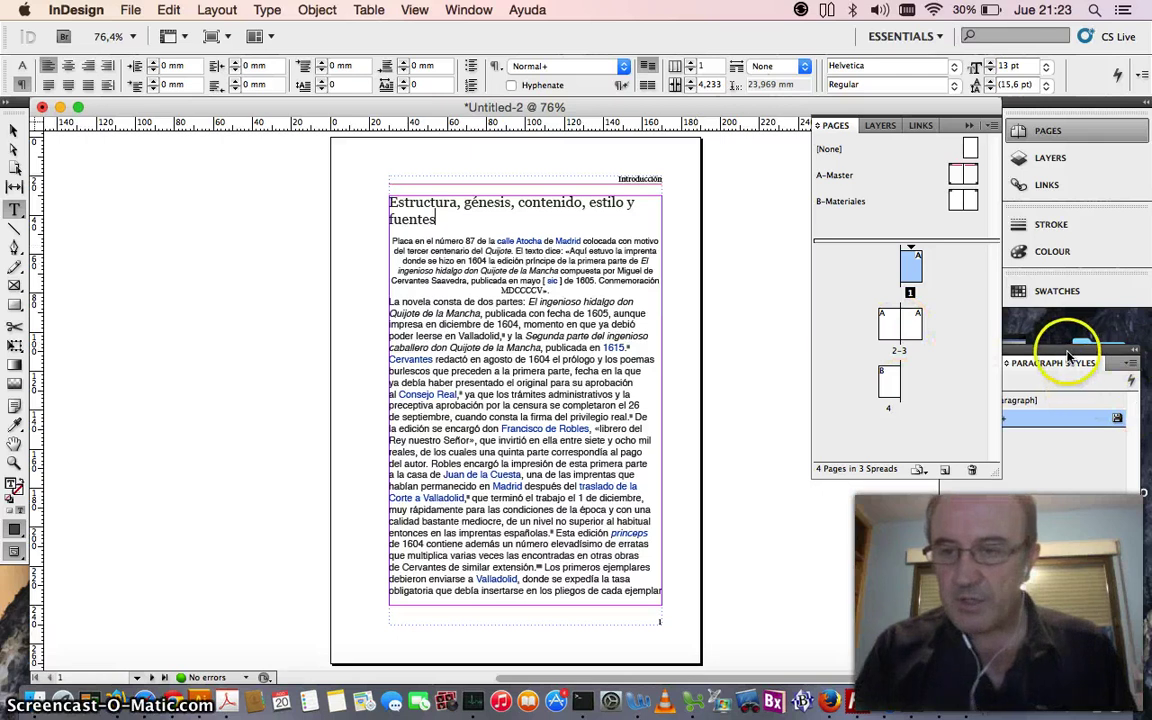
pyautogui.click(415, 10)
pyautogui.moveTo(469, 10)
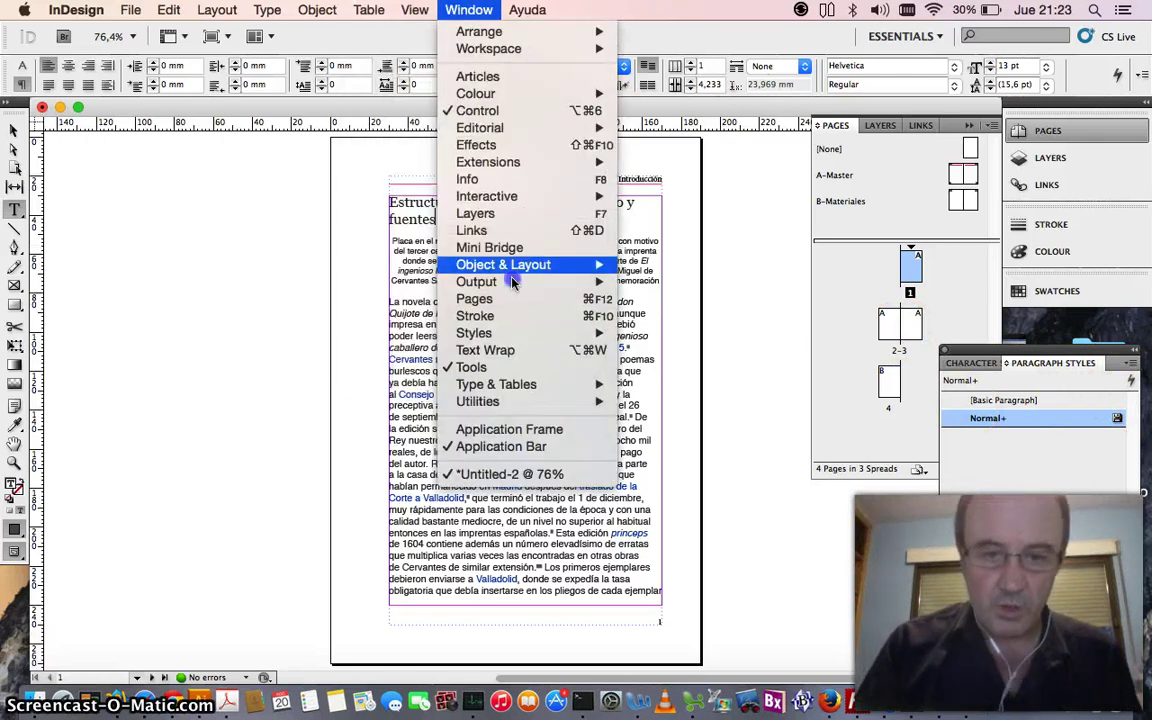
pyautogui.moveTo(535, 341)
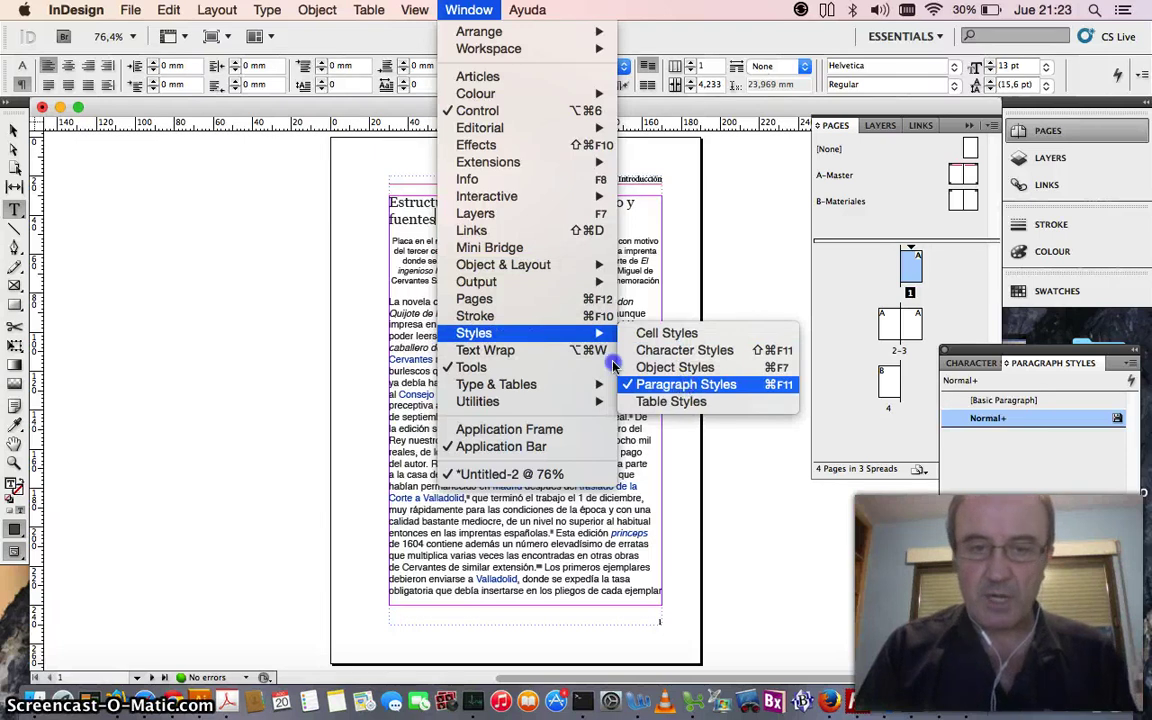
pyautogui.press('Escape')
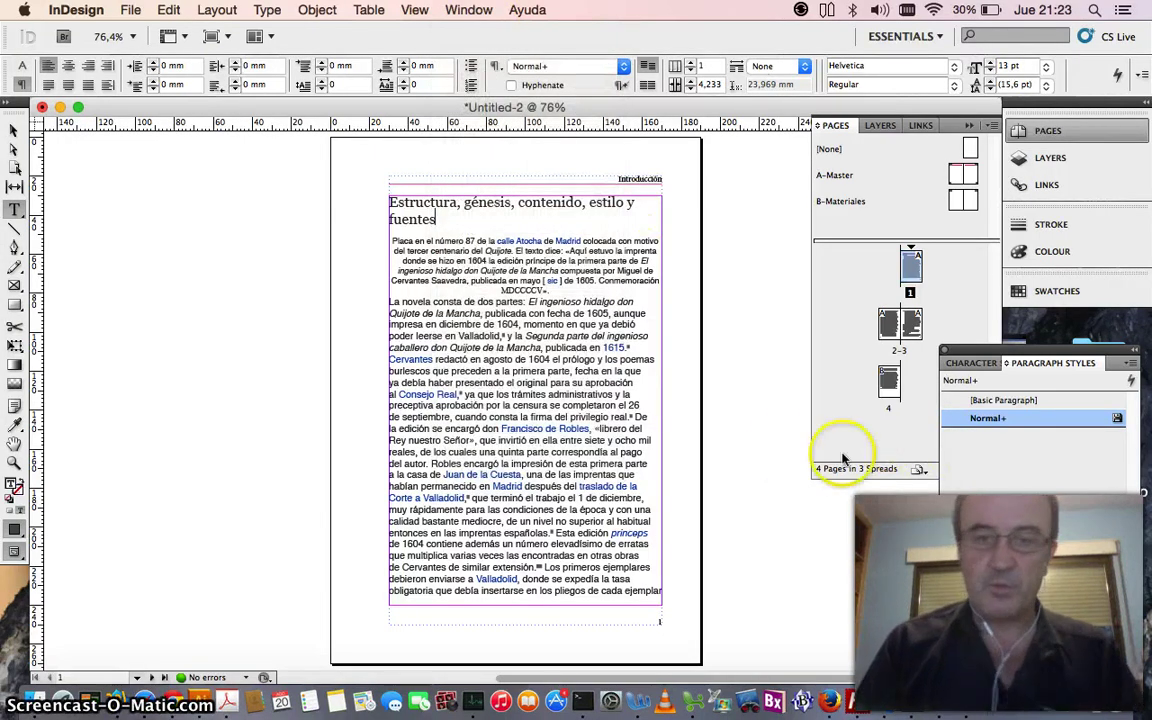
# Select the heading on page 1, duplicate the Normal paragraph style and name the copy Párrafo.
pyautogui.moveTo(437, 219); pyautogui.dragTo(362, 185)
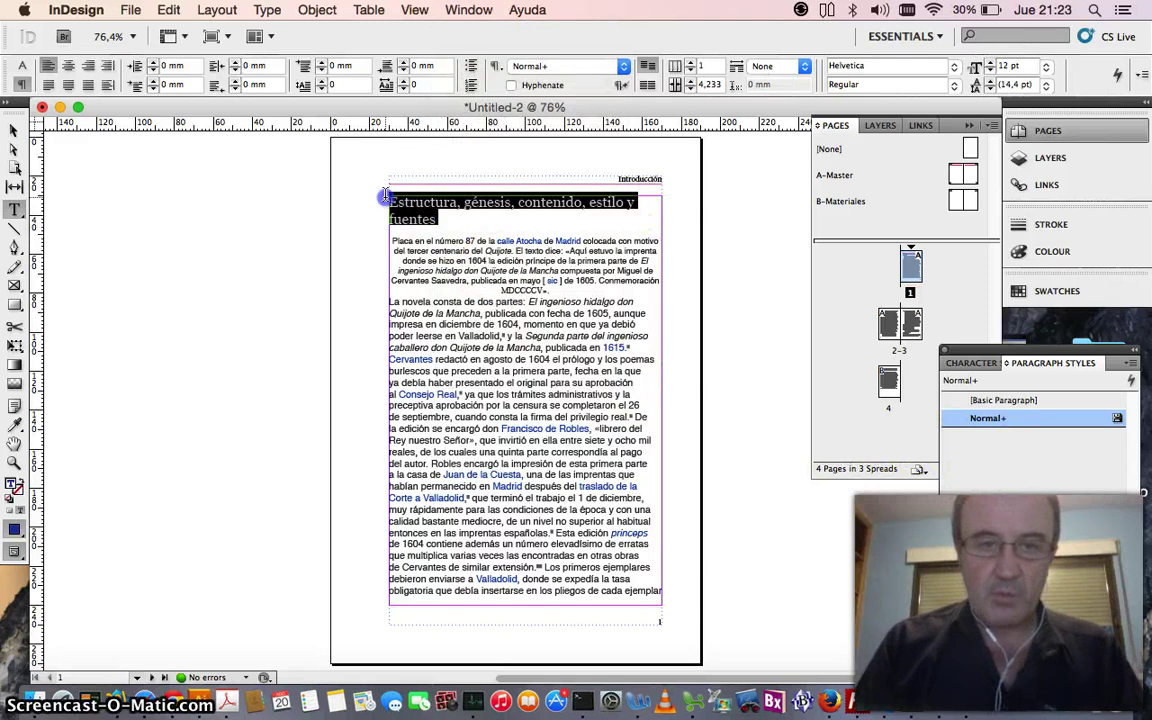
pyautogui.click(1005, 419)
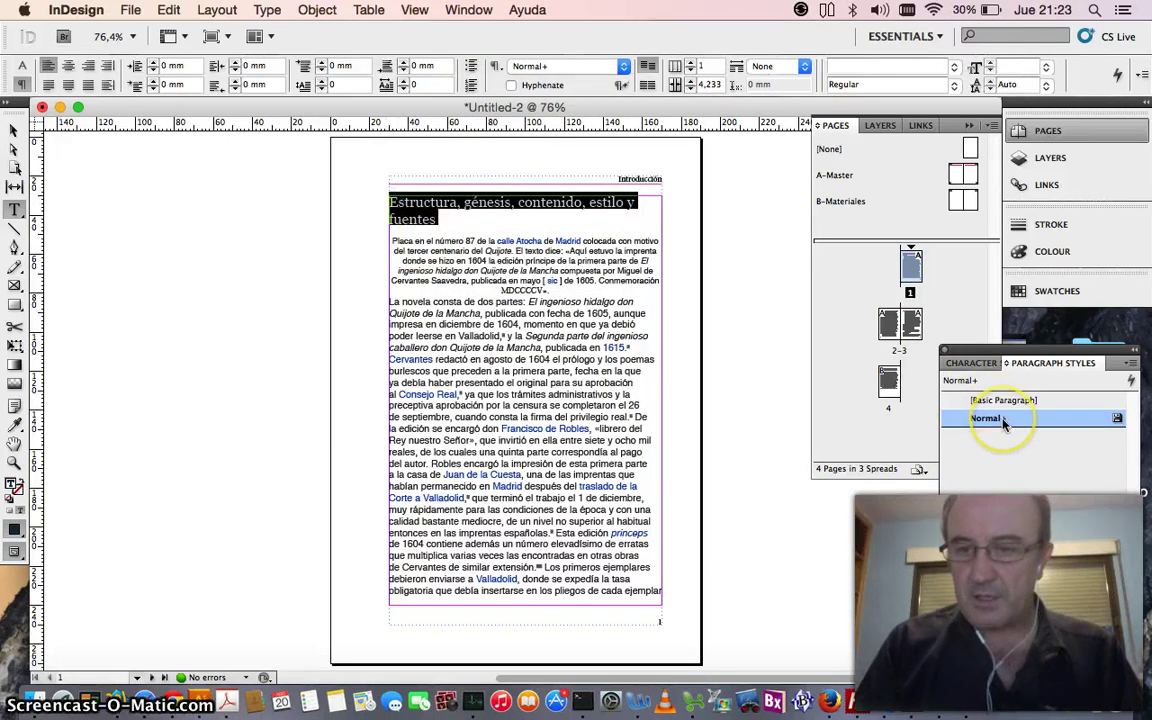
pyautogui.rightClick(1004, 421)
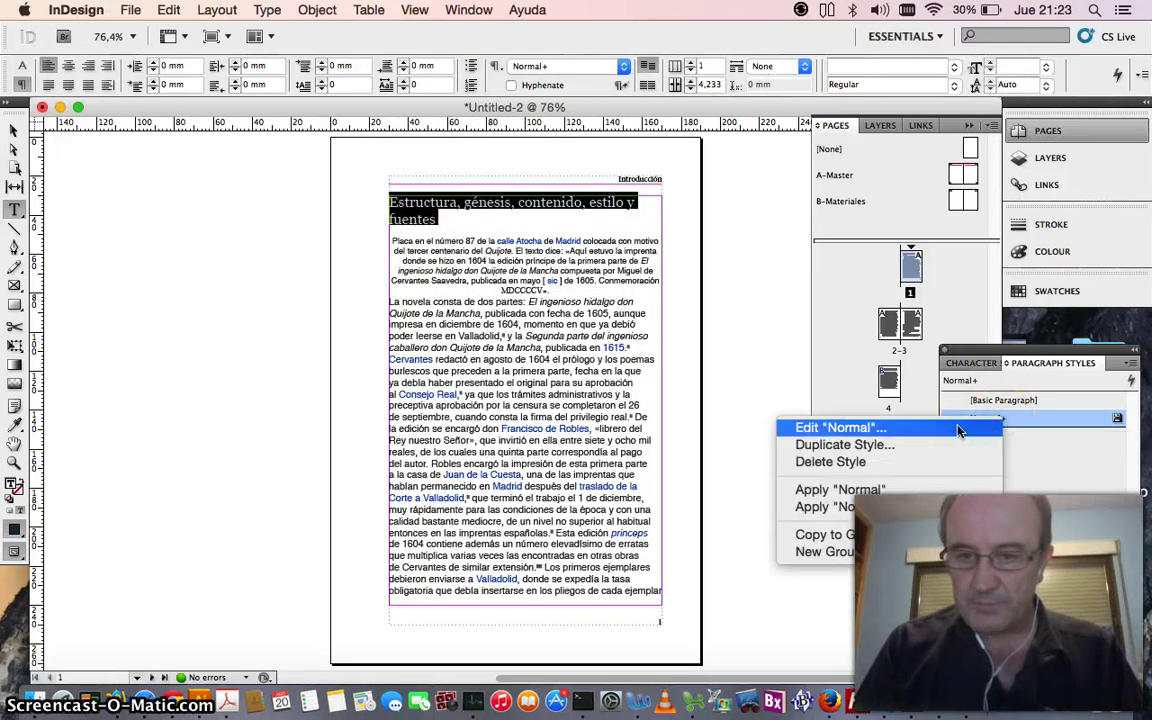
pyautogui.click(881, 449)
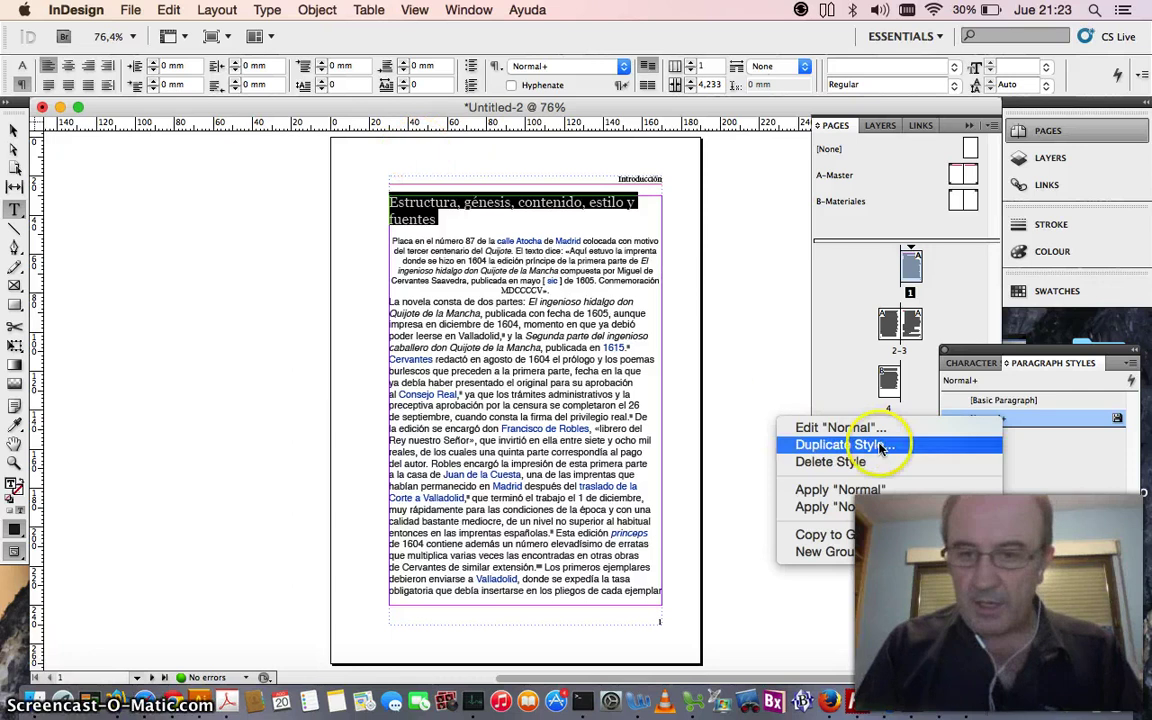
pyautogui.click(881, 447)
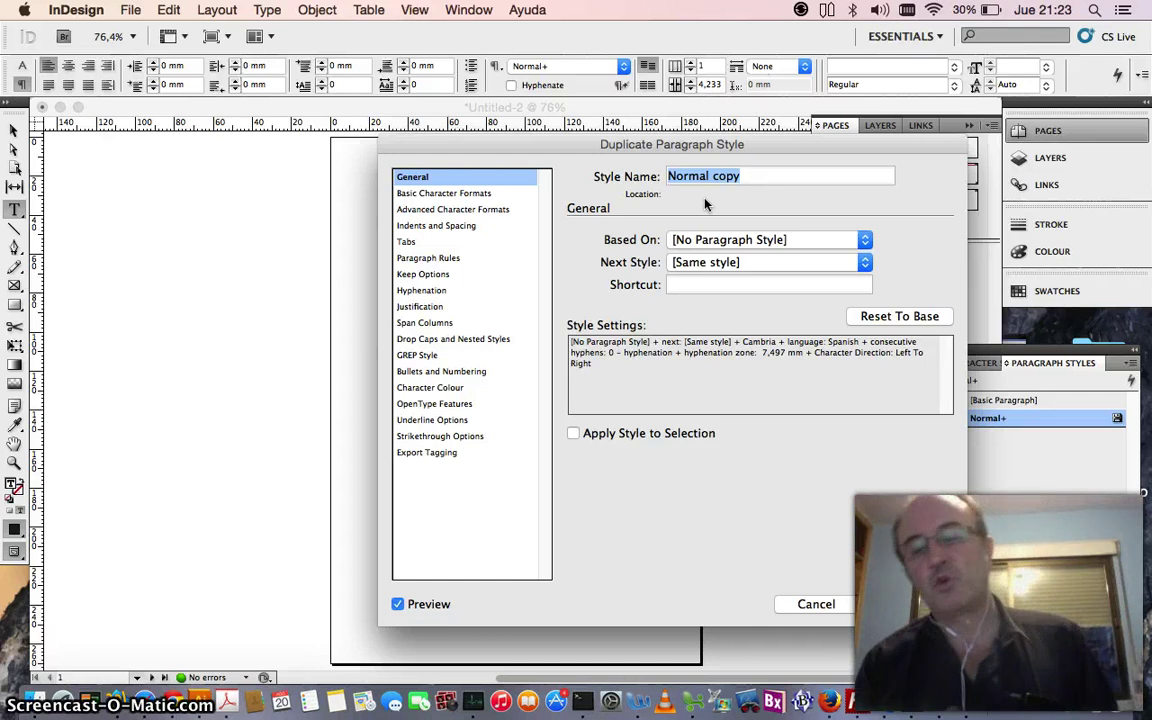
pyautogui.write('Párrafo')
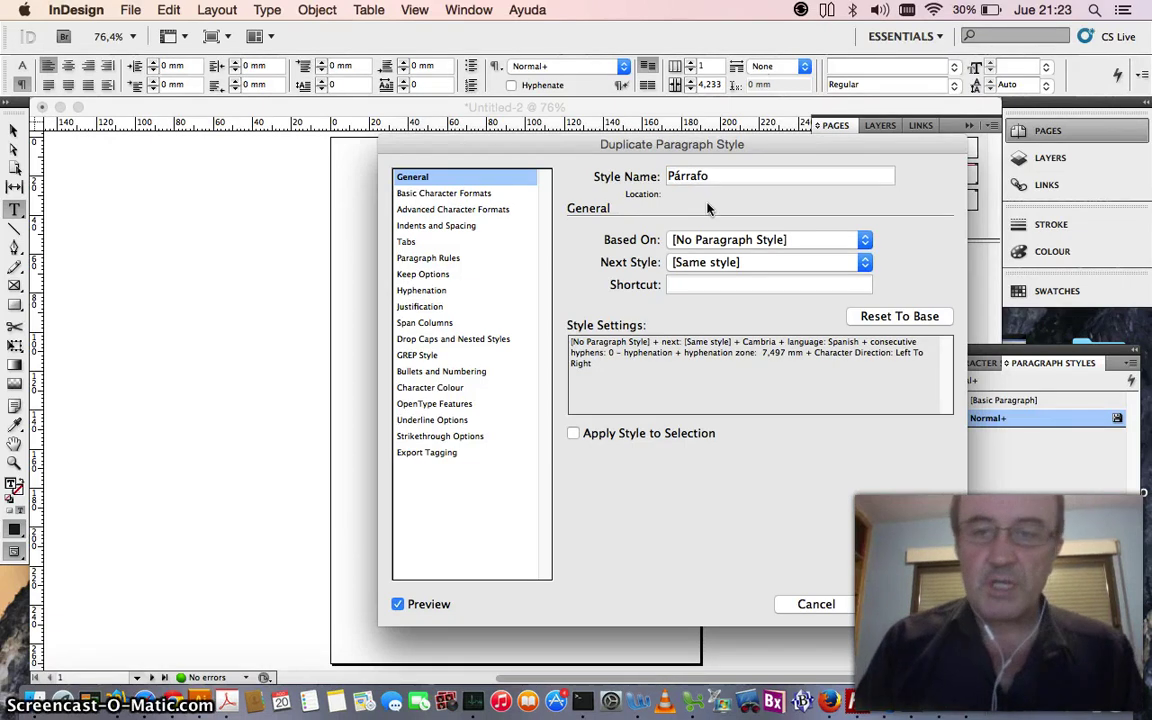
# Set the font family of the Párrafo style to Arial Black in its basic character formats.
pyautogui.click(488, 192)
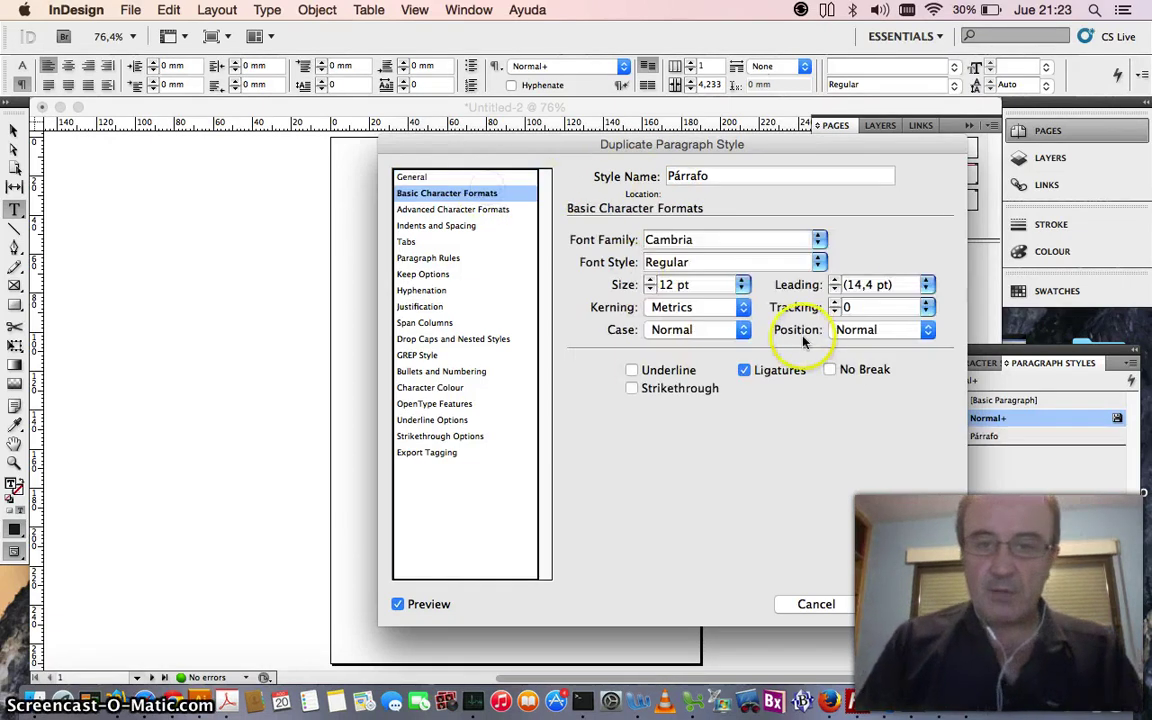
pyautogui.click(820, 240)
pyautogui.scroll(5, 820, 243)
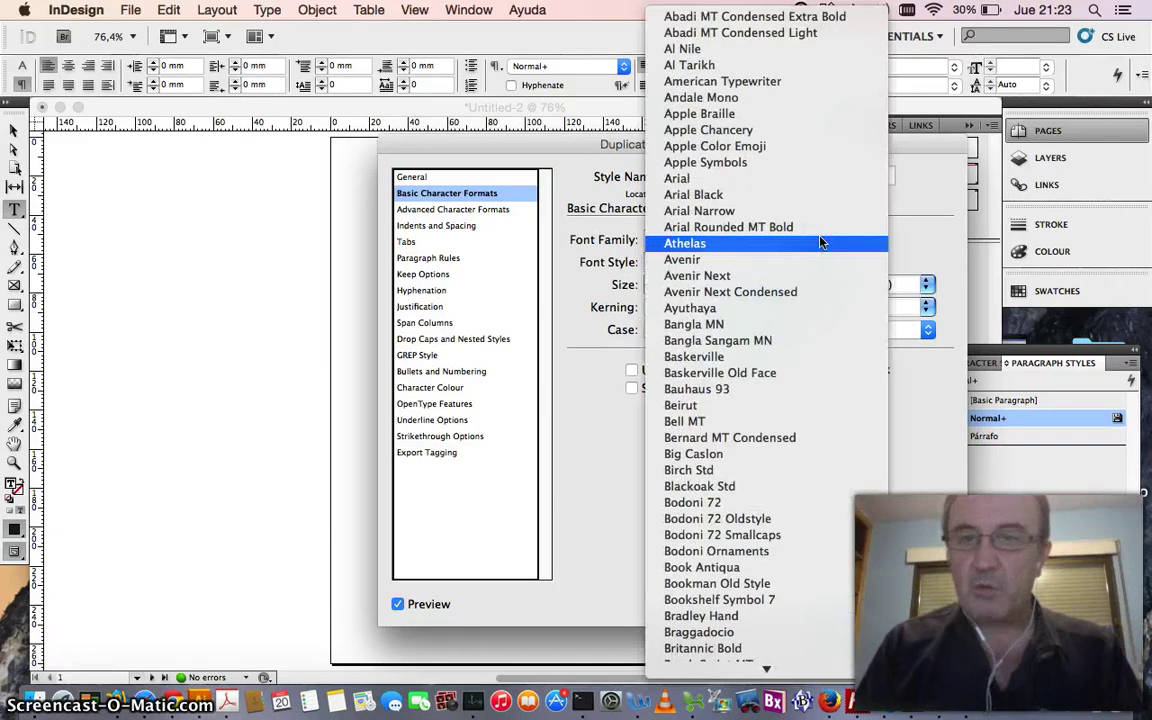
pyautogui.click(805, 194)
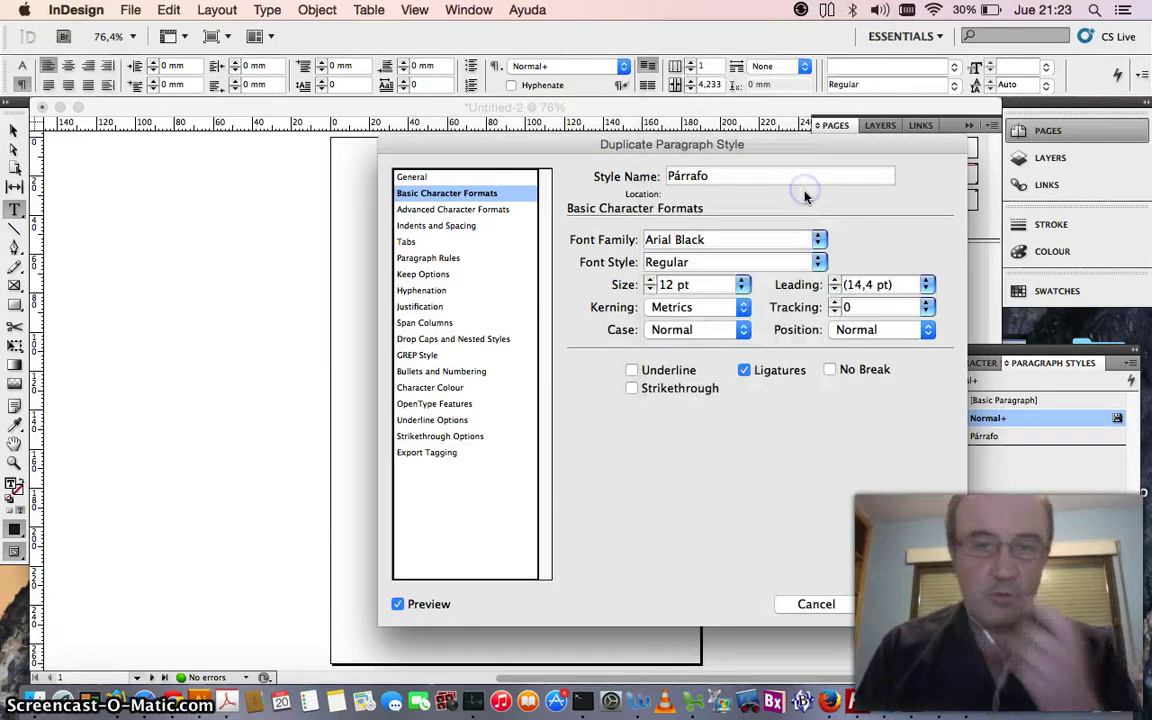